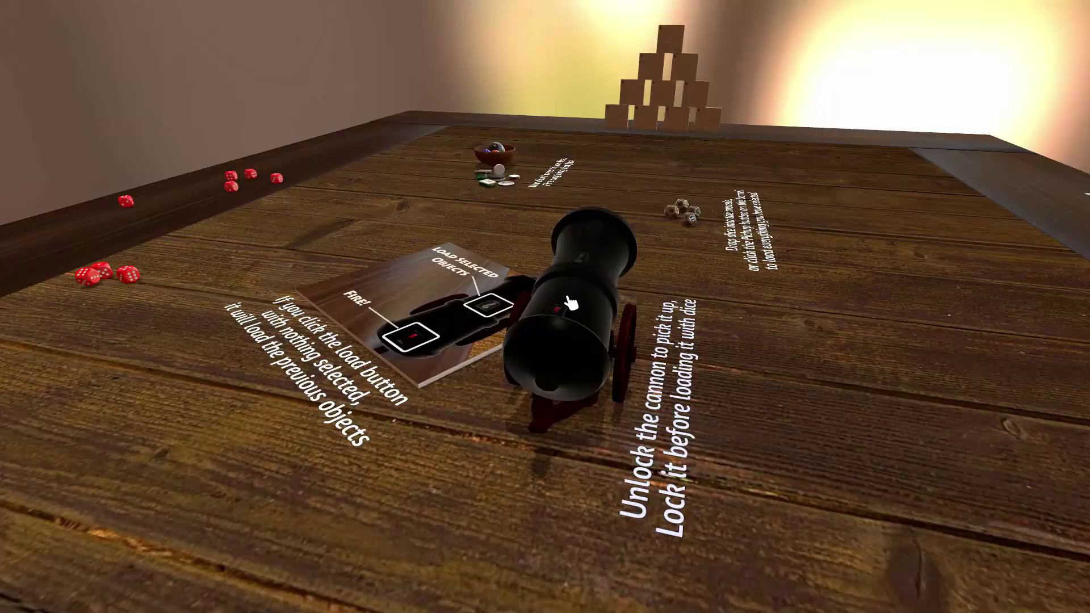
Fire the cannon, load the four dice into its muzzle, and fire them back across the table
click(560, 313)
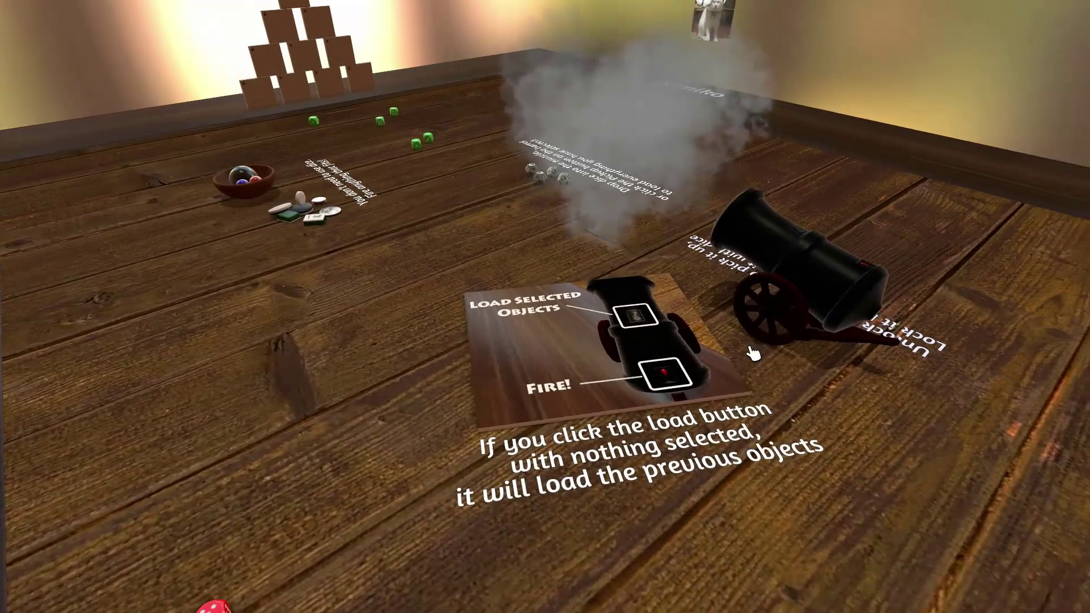
drag(550, 195, 792, 247)
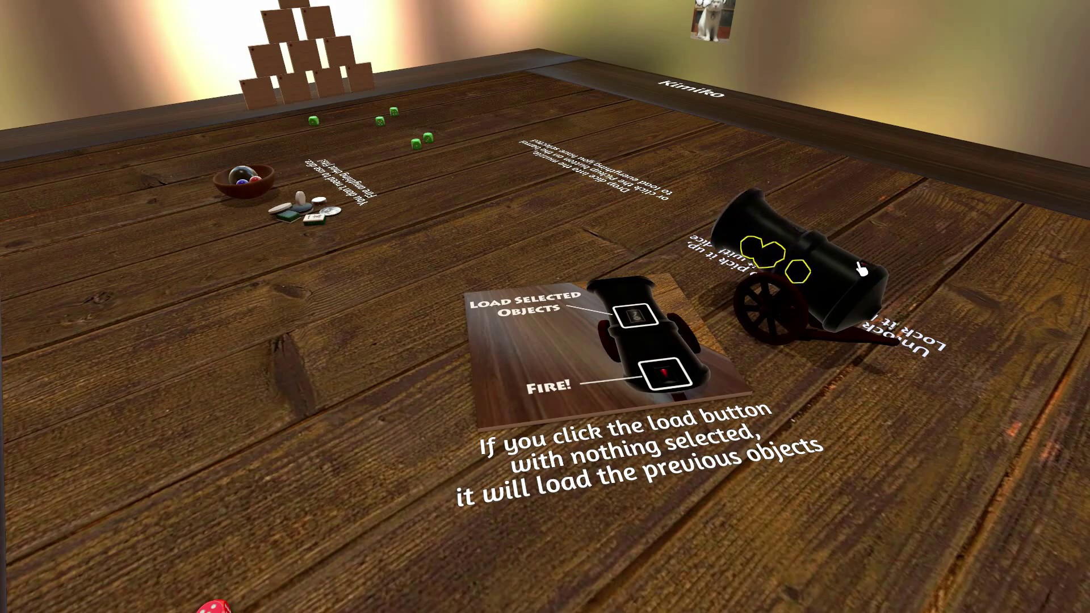
click(863, 270)
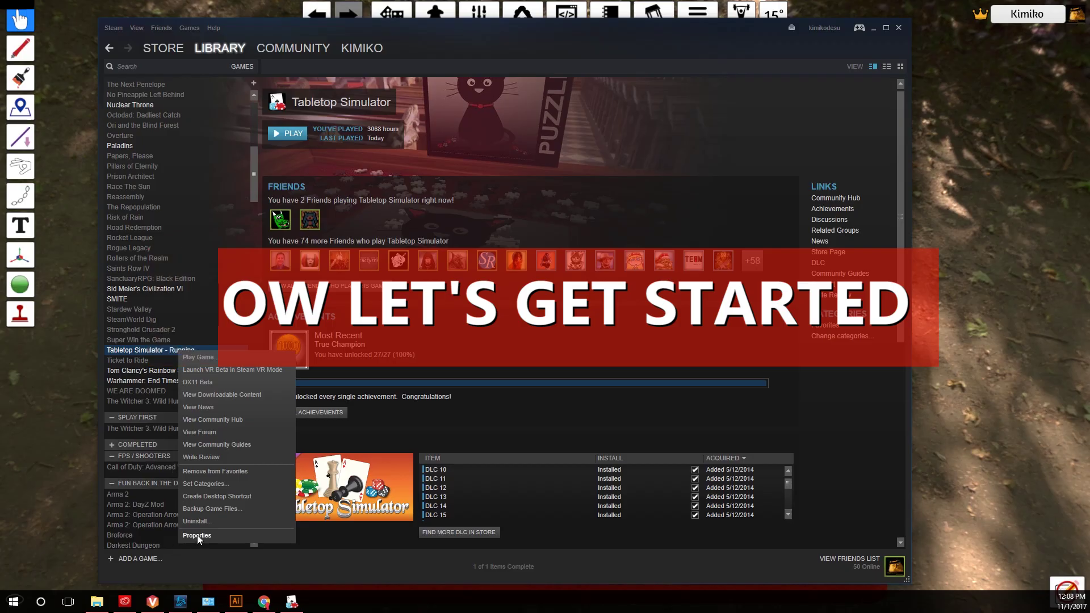
Browse Tabletop Simulator's installed files from the Local Files section of its Steam Properties
click(198, 537)
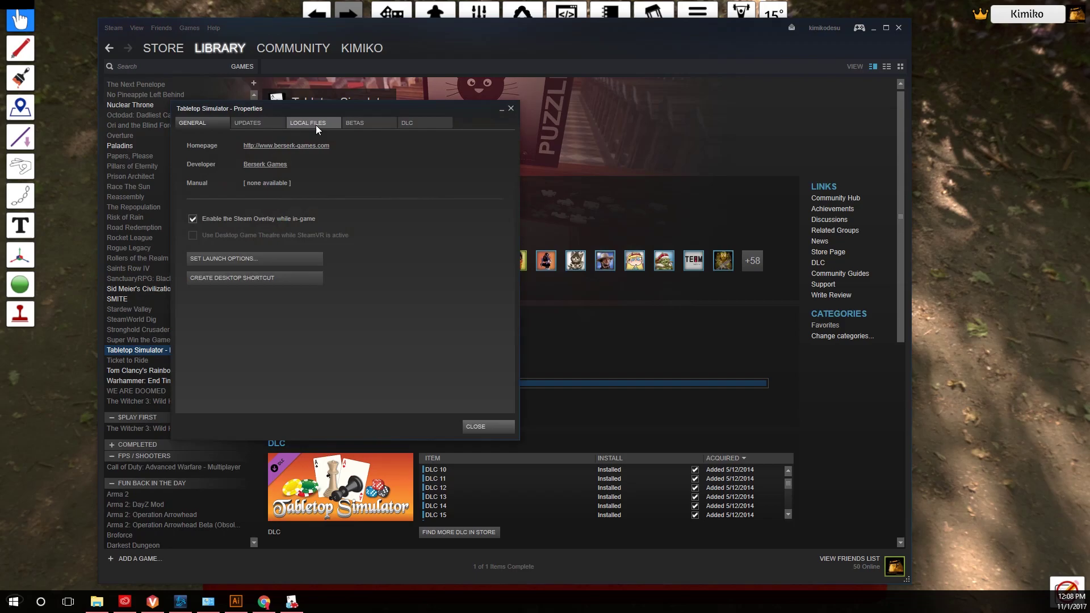
click(316, 124)
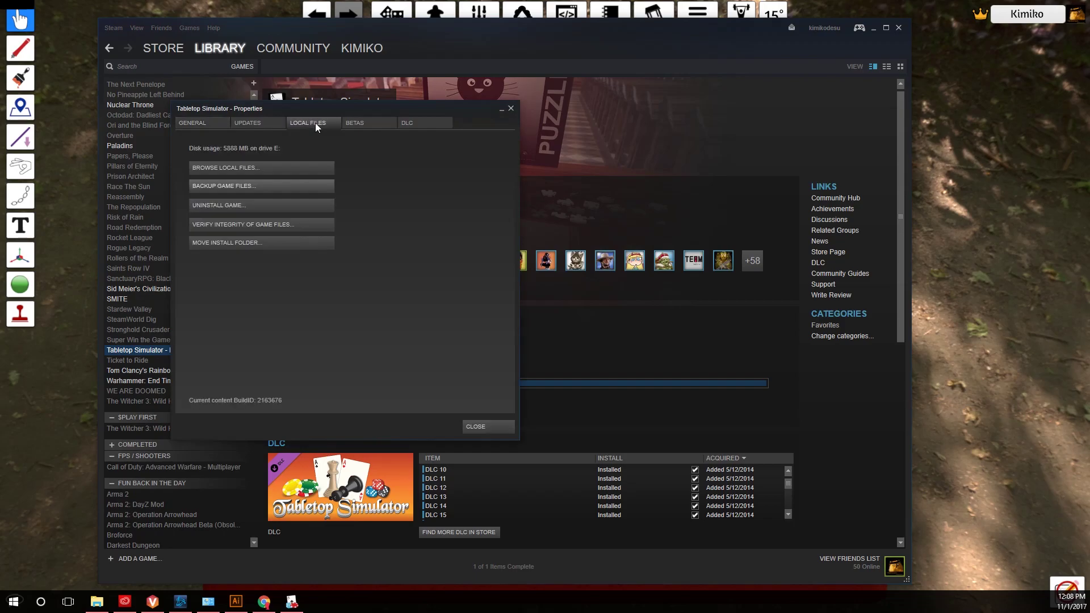
click(243, 168)
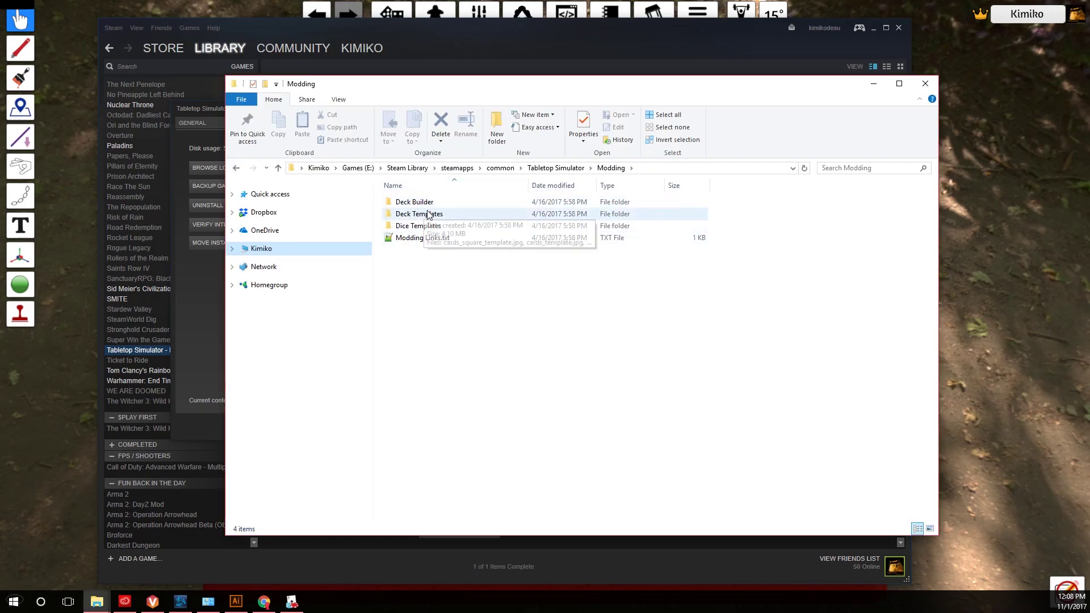
Check Deck Templates, then run TTS-Deck-Editor.exe from the Modding > Deck Builder folder
double_click(418, 215)
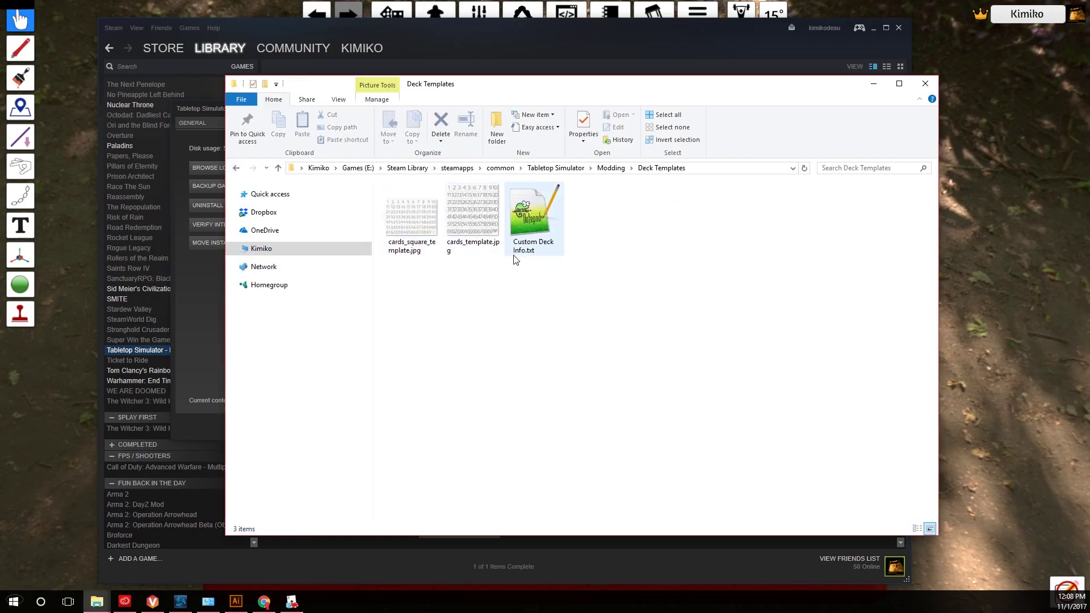
click(236, 168)
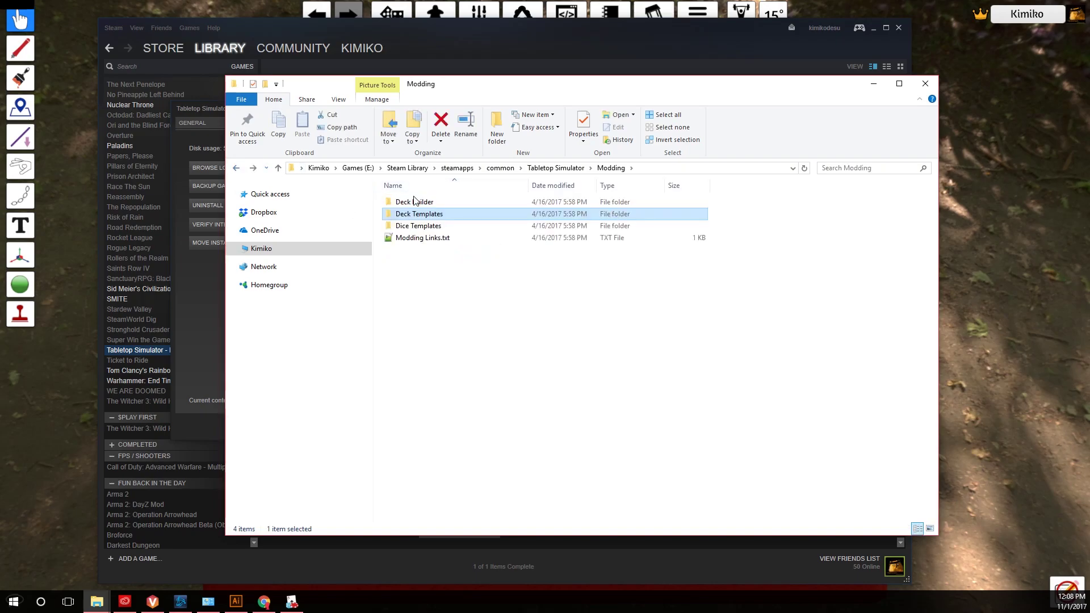
double_click(416, 202)
click(449, 216)
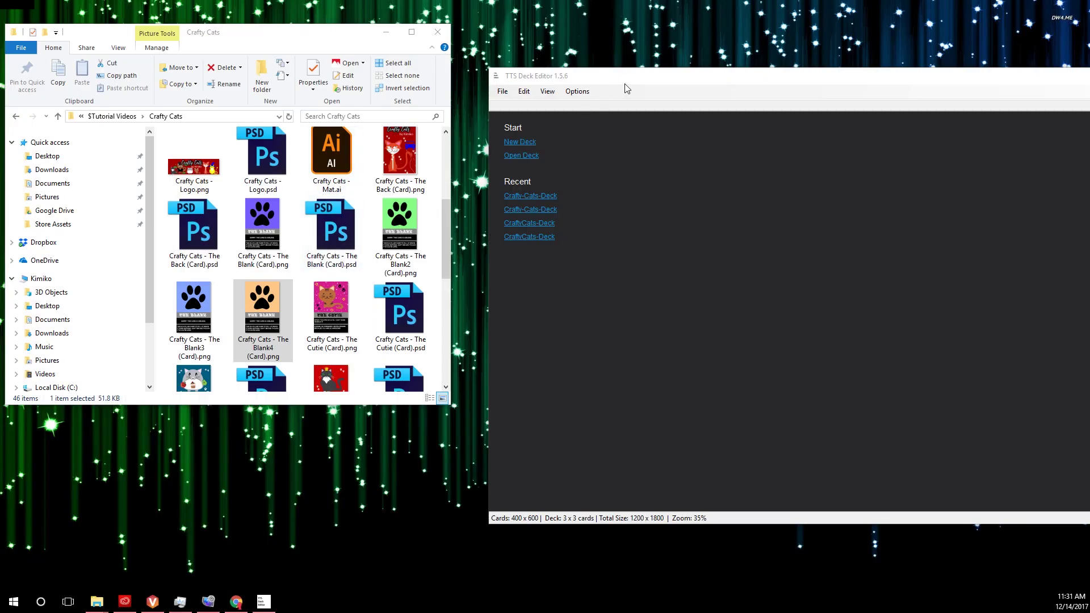
Place the deck editor beside File Explorer and create a new deck four cards wide
drag(624, 84, 563, 73)
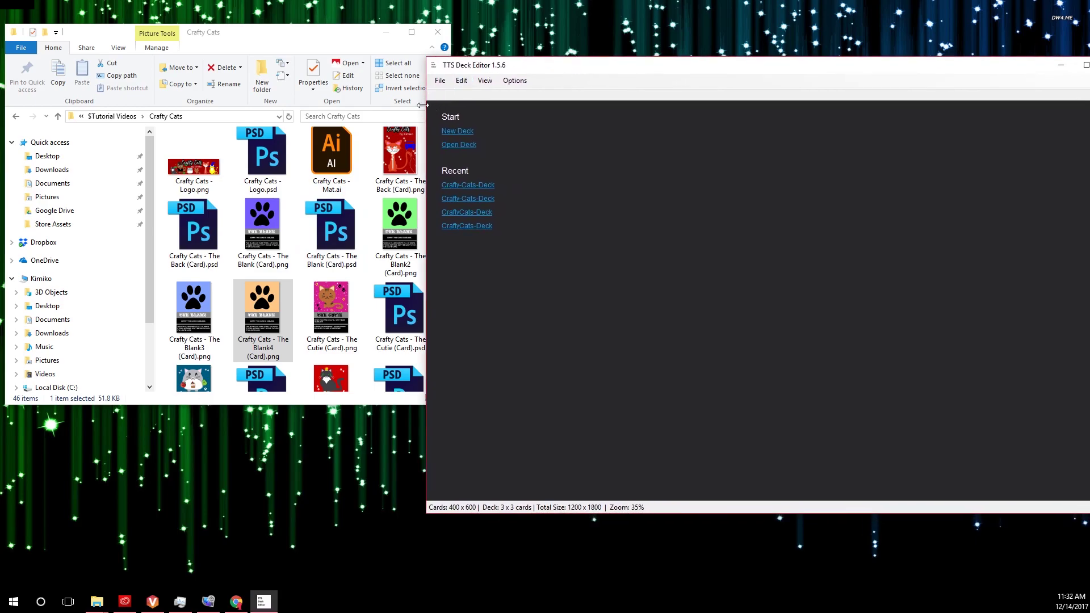
drag(423, 105, 554, 105)
drag(699, 71, 613, 75)
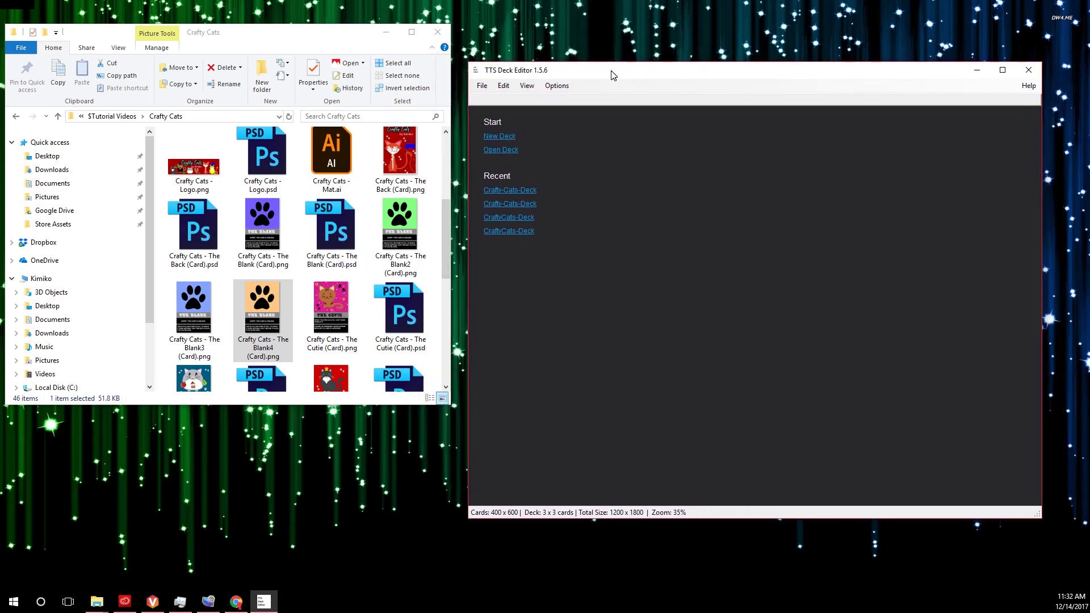
click(502, 137)
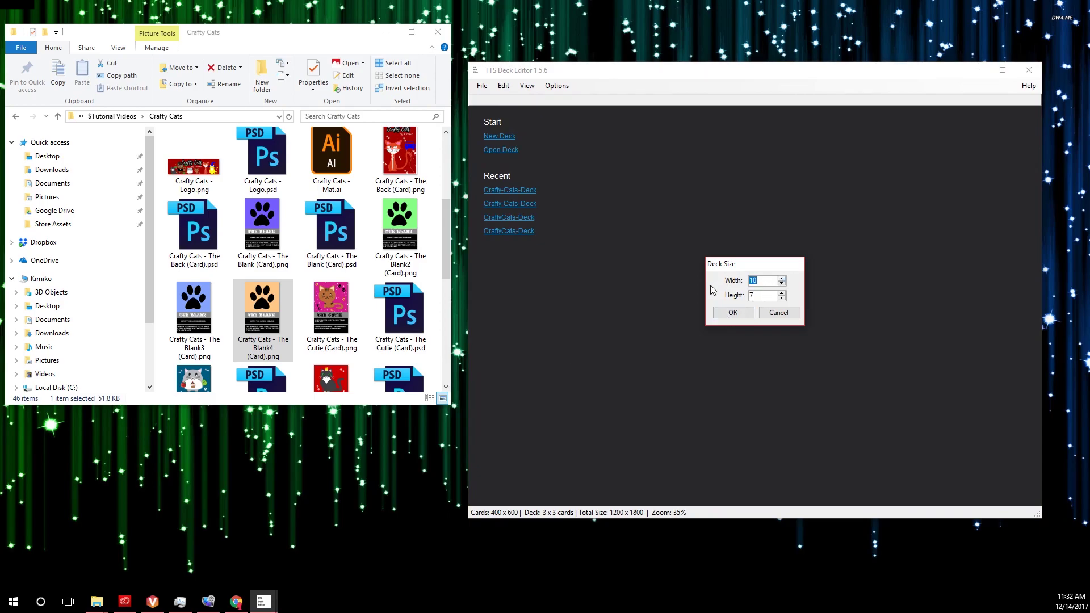
click(733, 313)
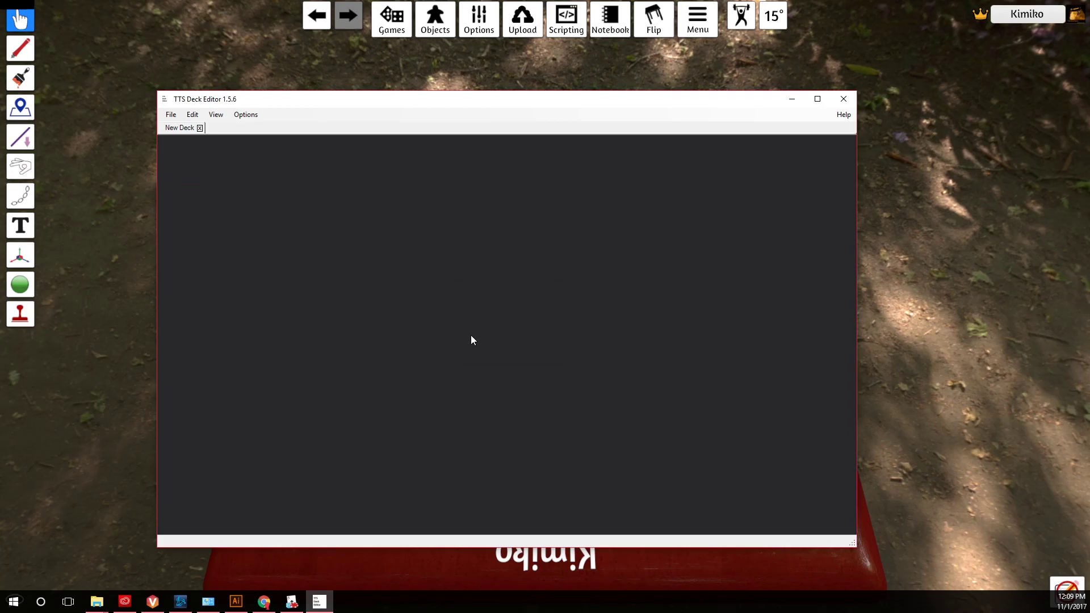
Look through the editor's image upload options
click(244, 117)
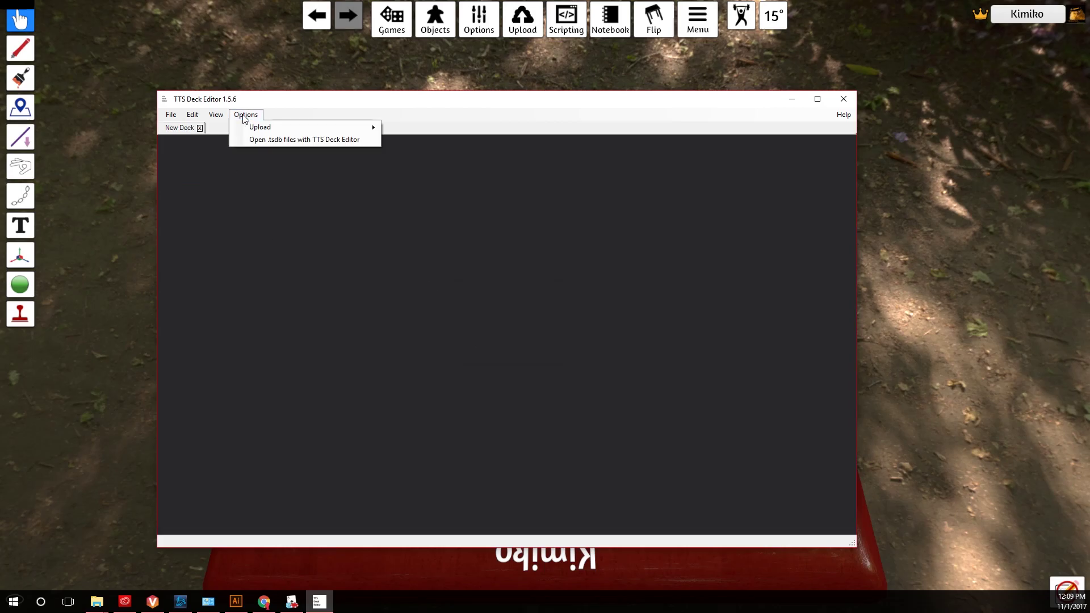
mouse_move(249, 133)
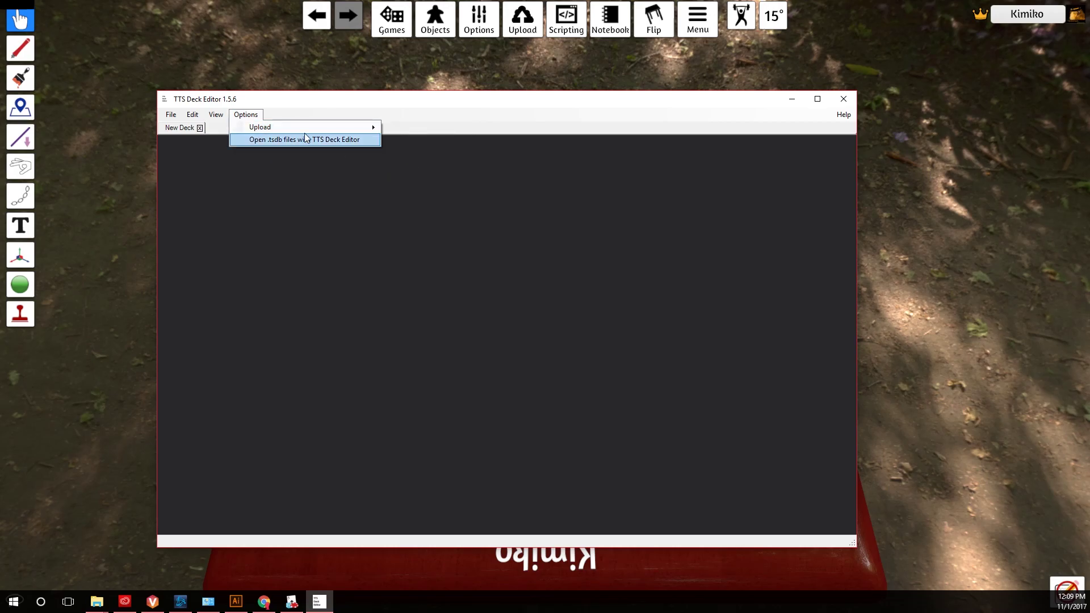
mouse_move(379, 127)
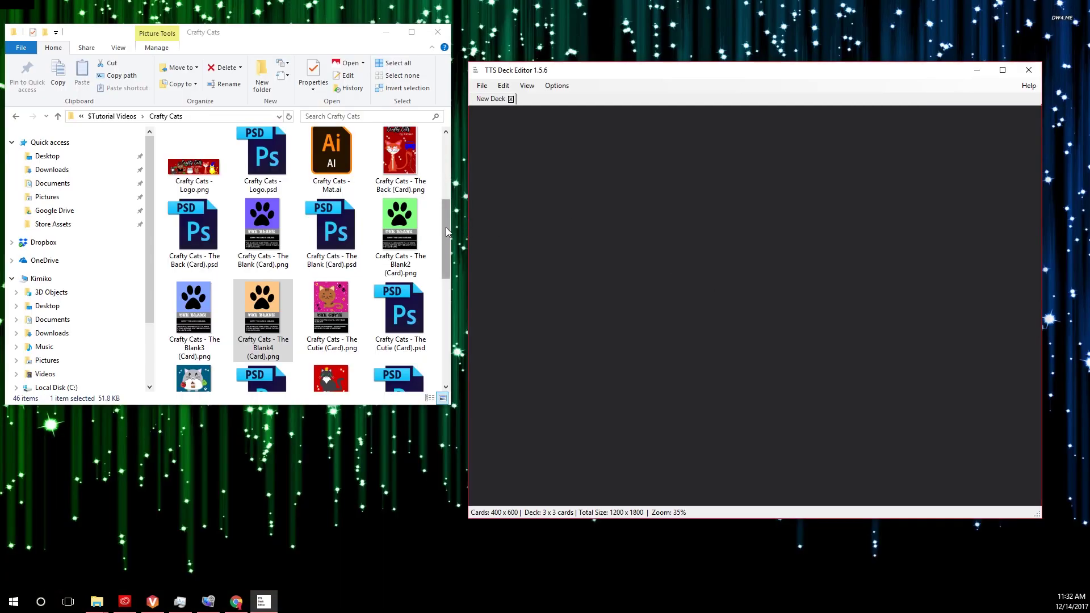
Add the nine card images (Blank, Blank2-4, Cutie, Glutton, Queen, Winnah, Wizard) to the deck
click(287, 236)
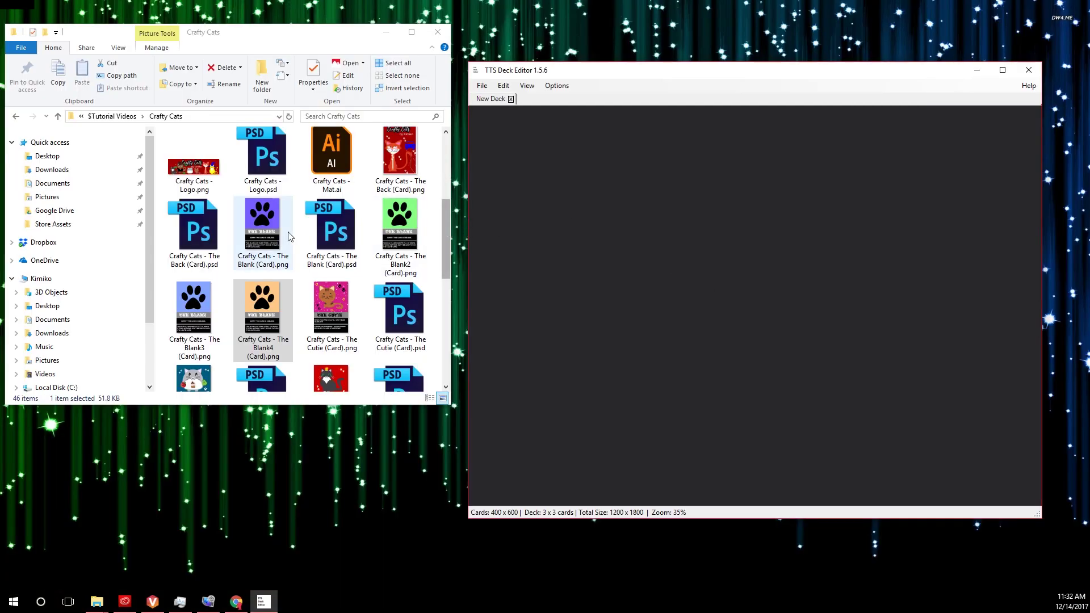
ctrl+click(401, 227)
ctrl+click(193, 309)
ctrl+click(262, 309)
ctrl+click(341, 316)
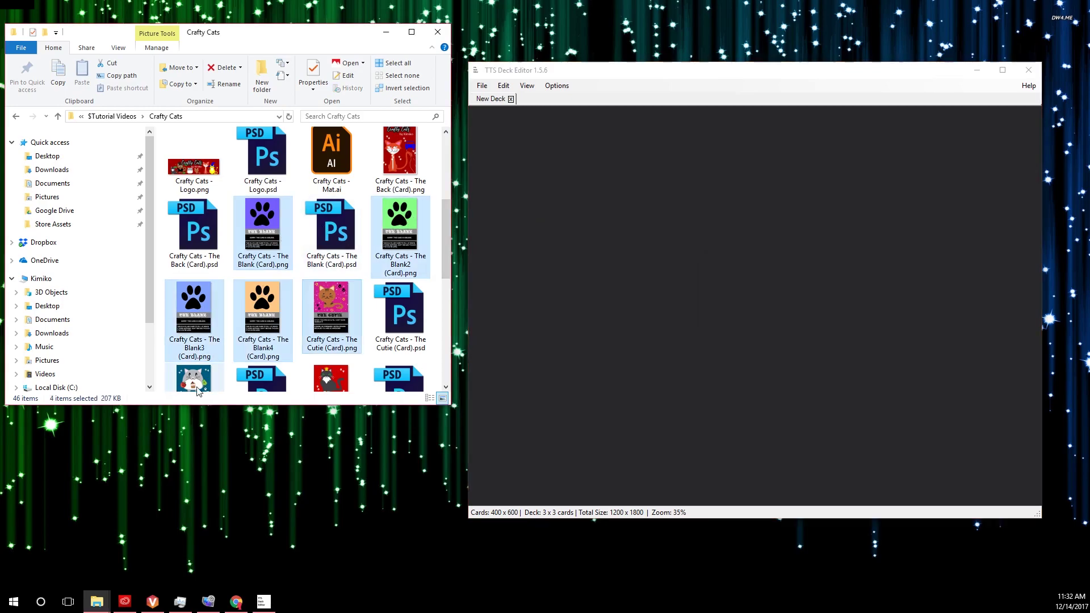
scroll(341, 318, down, 1)
ctrl+click(193, 335)
ctrl+click(331, 335)
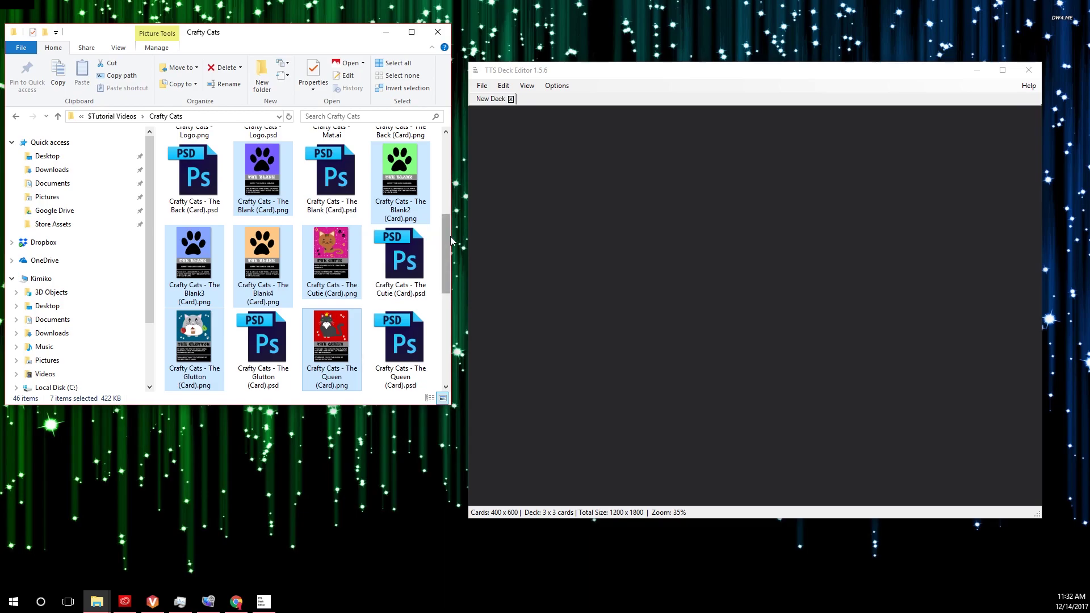
scroll(336, 263, down, 2)
ctrl+click(336, 262)
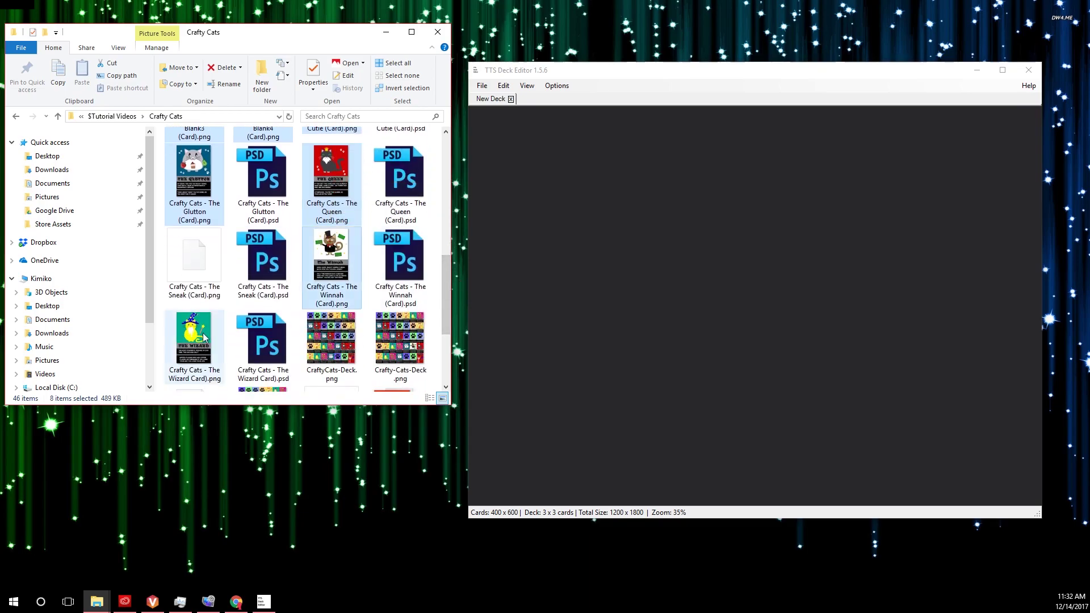
ctrl+click(193, 341)
drag(444, 264, 447, 241)
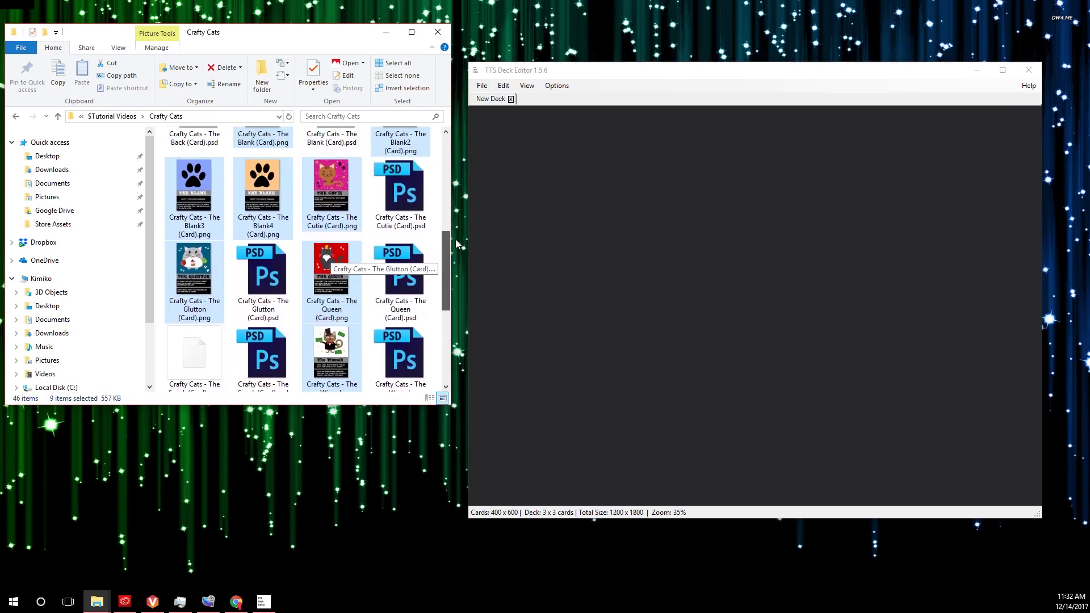
drag(332, 267, 557, 222)
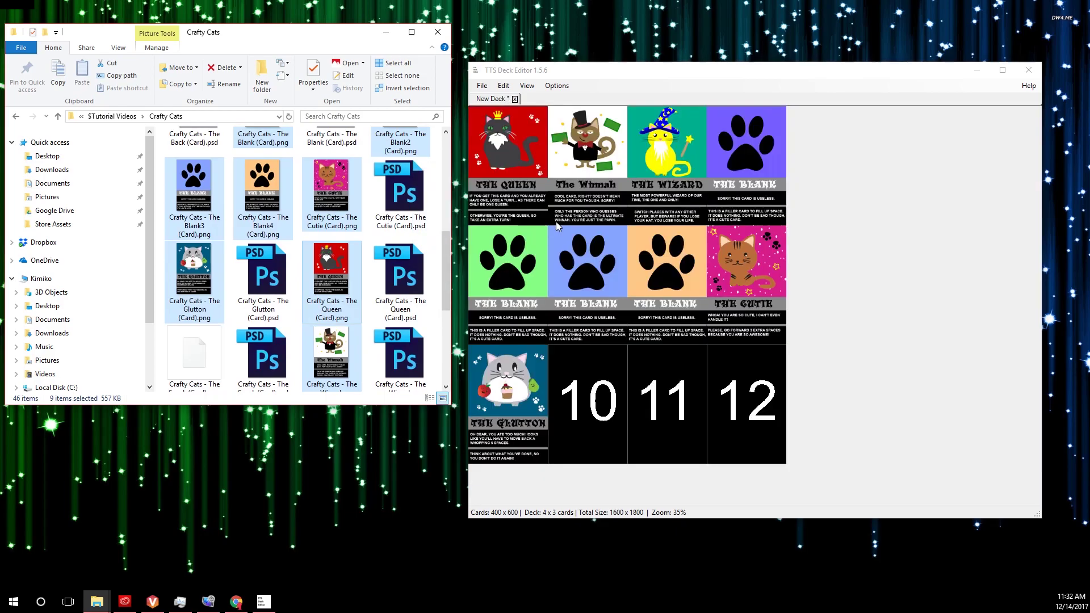
Place the Back (Card).png image in deck slot 12
click(435, 250)
drag(447, 246, 447, 195)
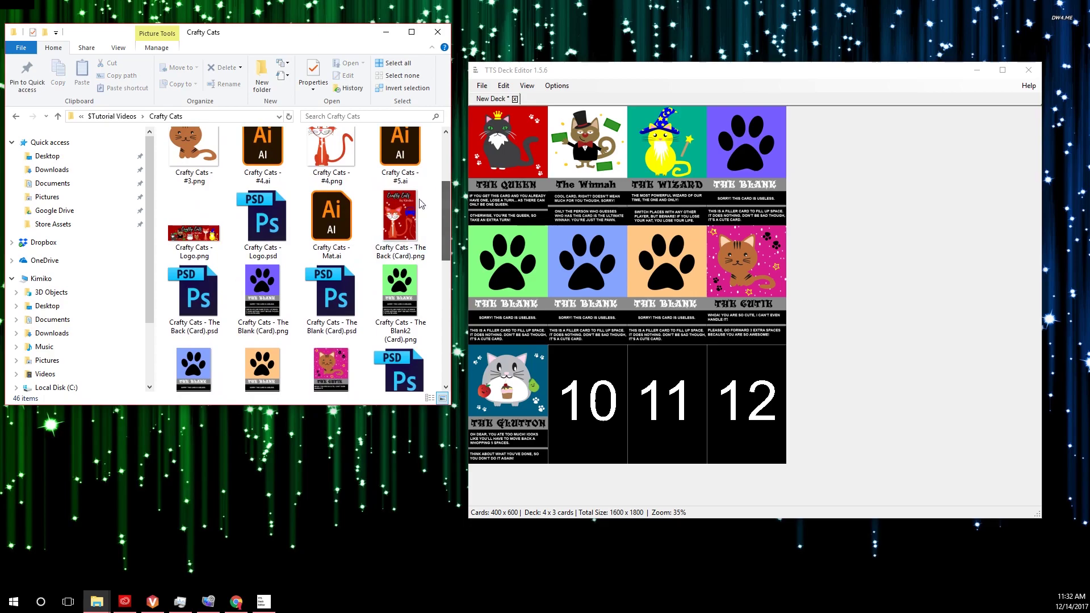
drag(400, 225, 717, 340)
drag(743, 401, 744, 402)
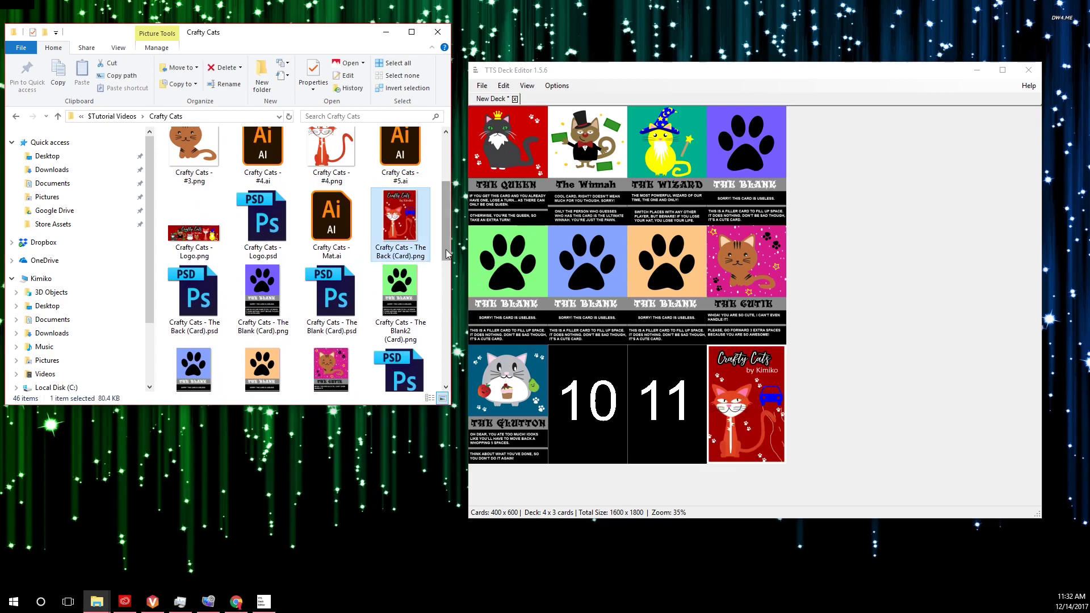
scroll(448, 268, down, 1)
scroll(449, 268, down, 1)
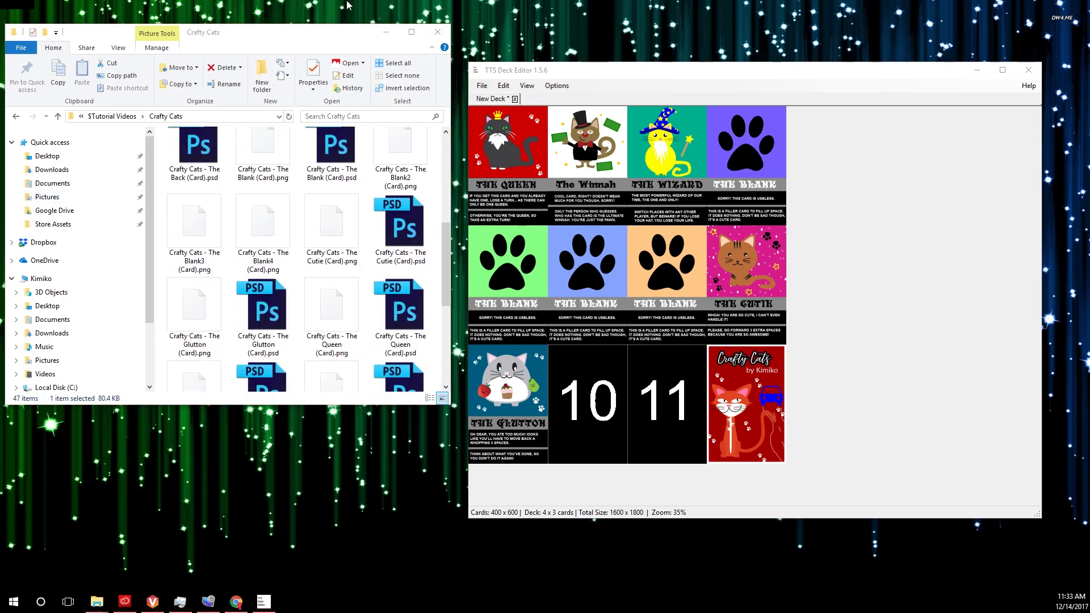
Save the deck project as Crafty-Cats-Deck-Final.tsdb
click(481, 85)
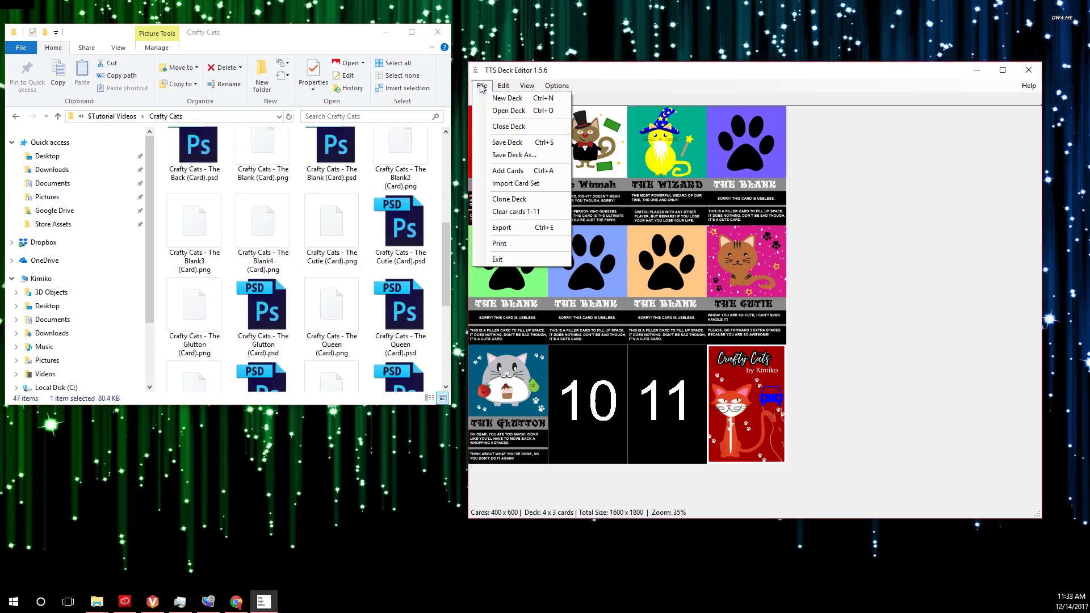
click(489, 155)
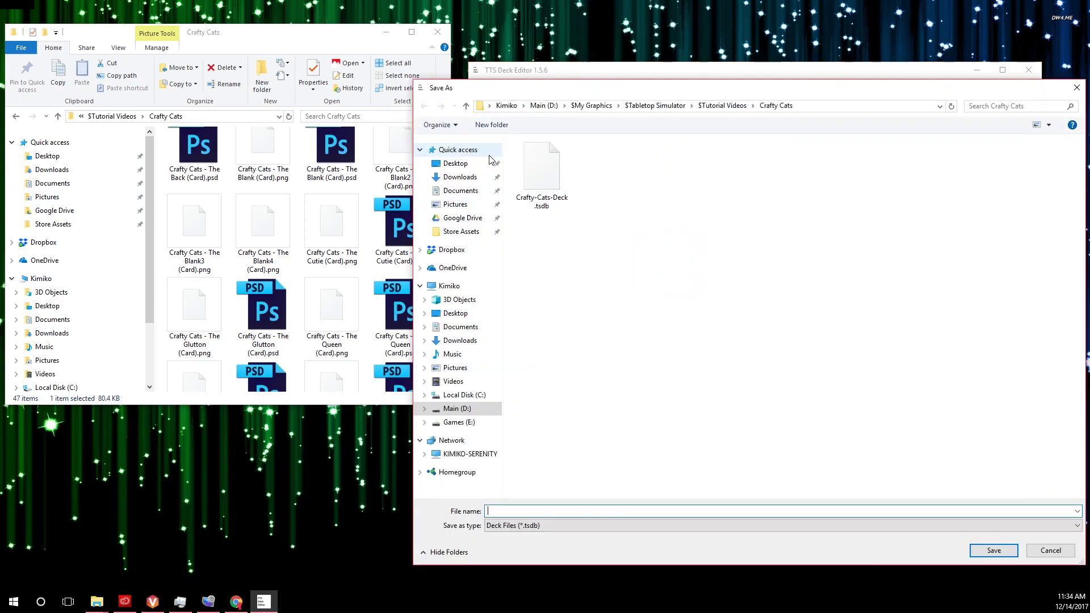
click(542, 171)
click(540, 511)
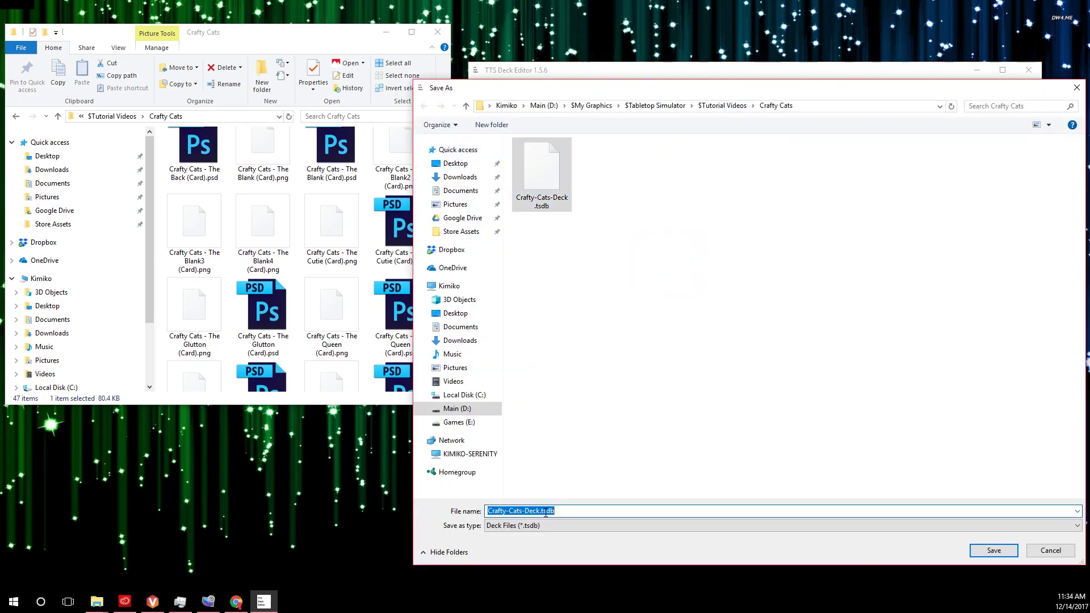
click(540, 511)
text(-Fina)
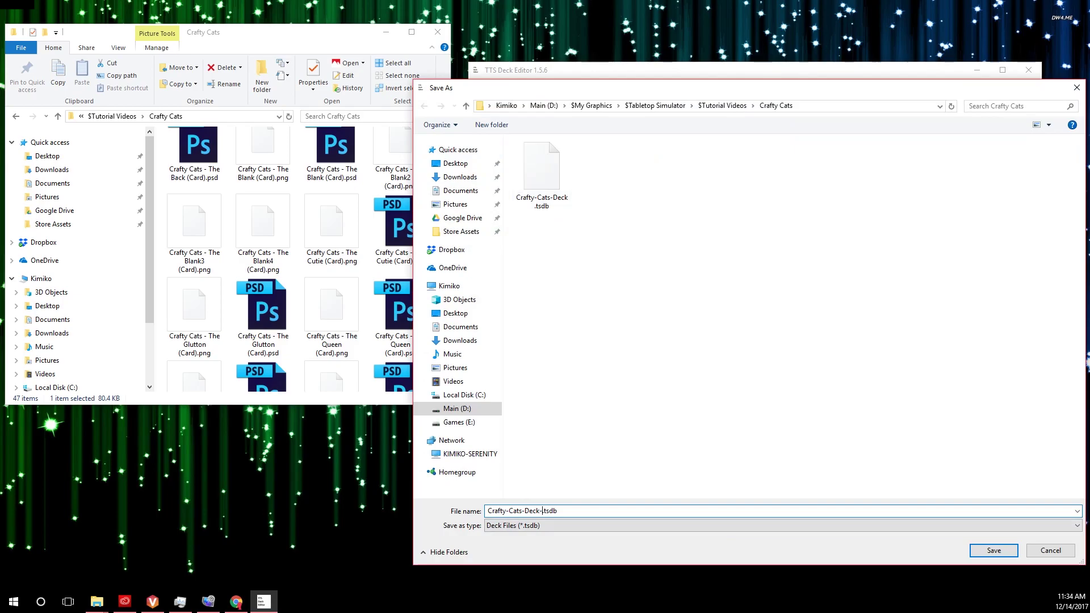
text(l)
key(Return)
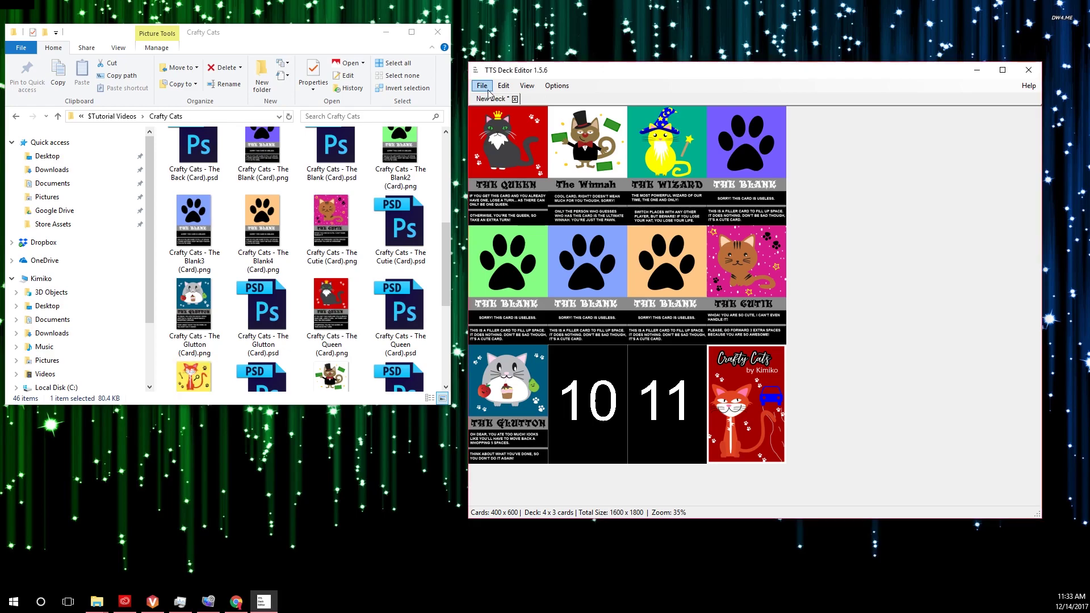
Export the card sheet image as Crafty-Cats-Deck-Final.png in the Crafty Cats folder
click(482, 85)
click(499, 228)
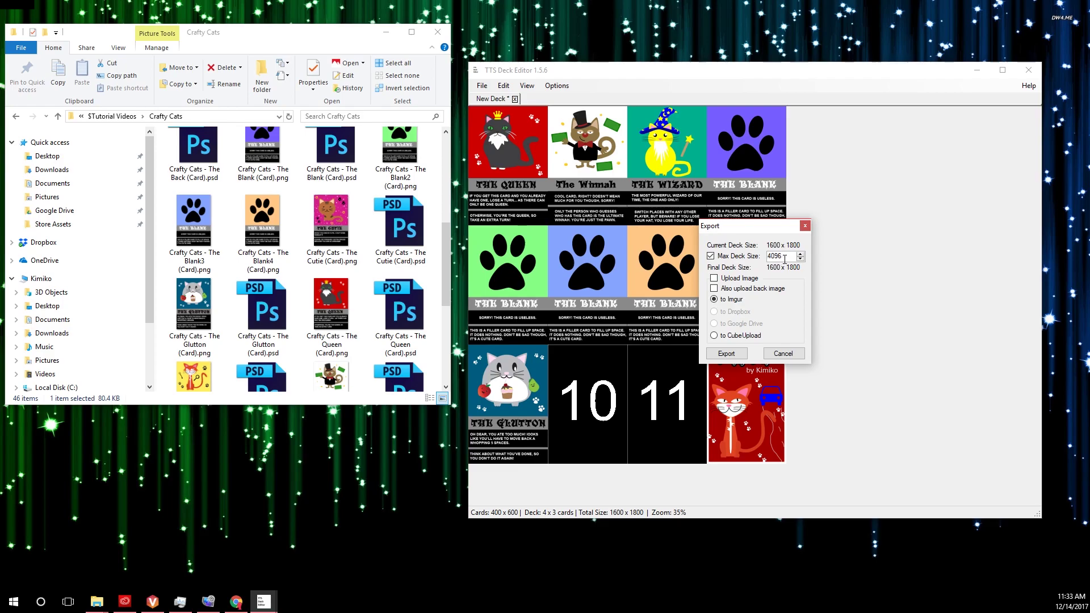
click(725, 354)
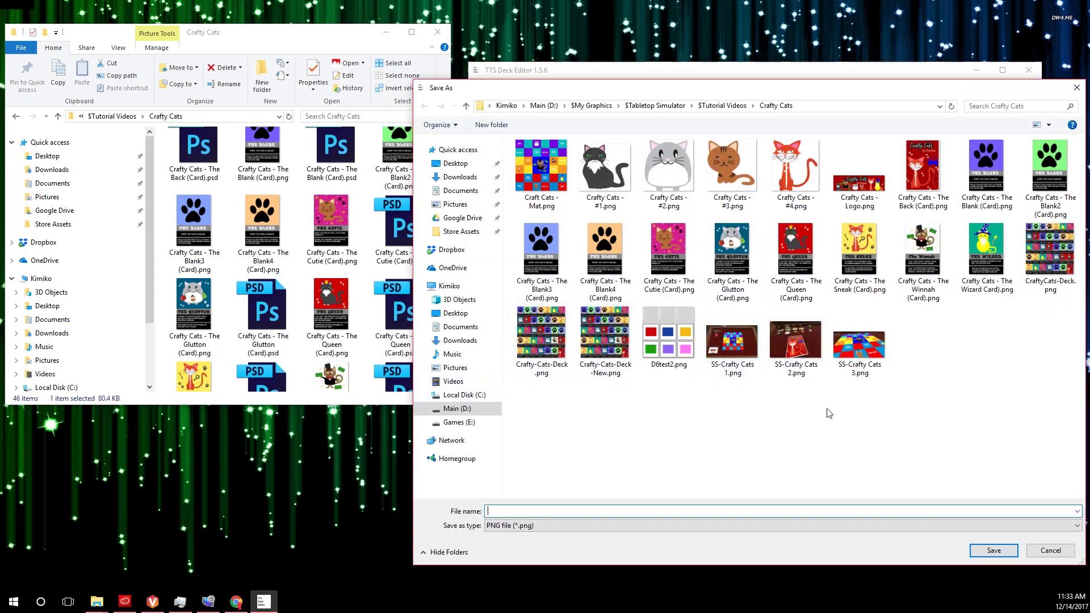
click(605, 335)
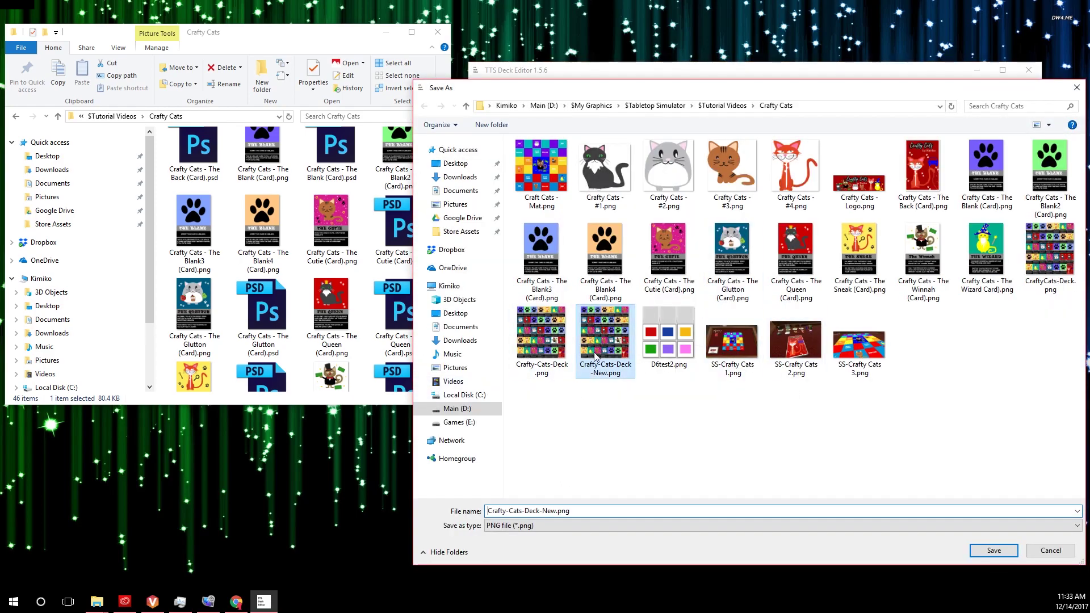
click(547, 513)
double_click(548, 514)
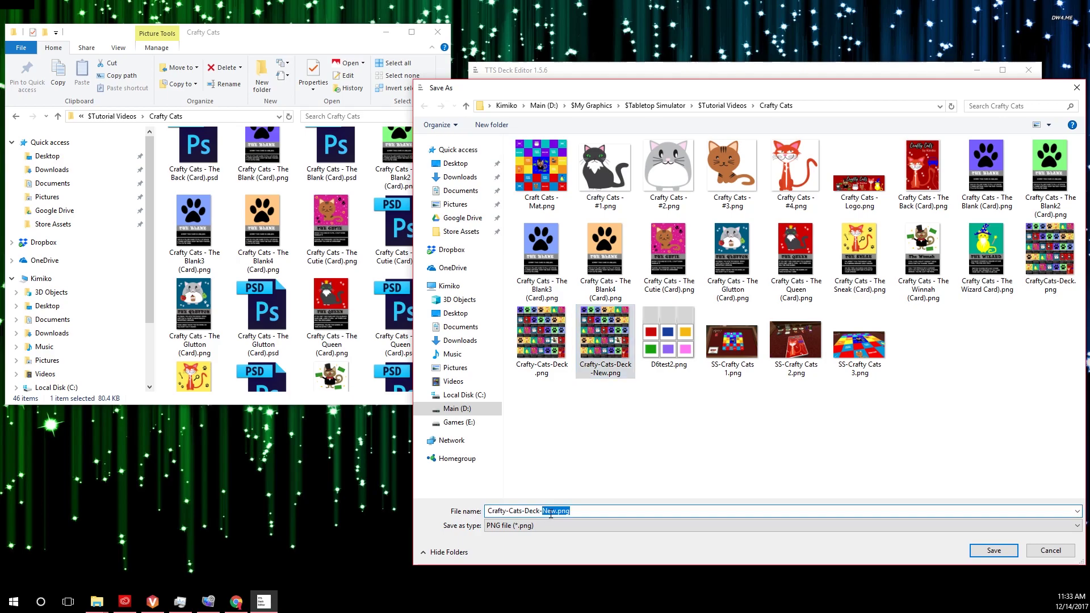
text(Final)
key(Return)
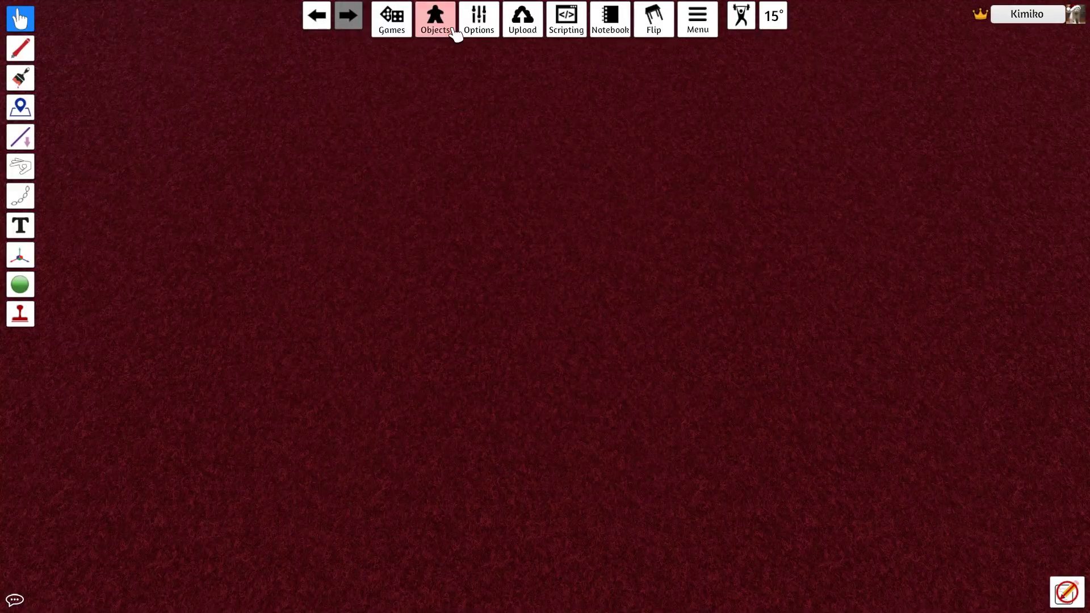
Start a custom deck with Crafty-Cats-Deck-Final.png uploaded to the Steam Cloud as its face image
click(453, 30)
click(453, 44)
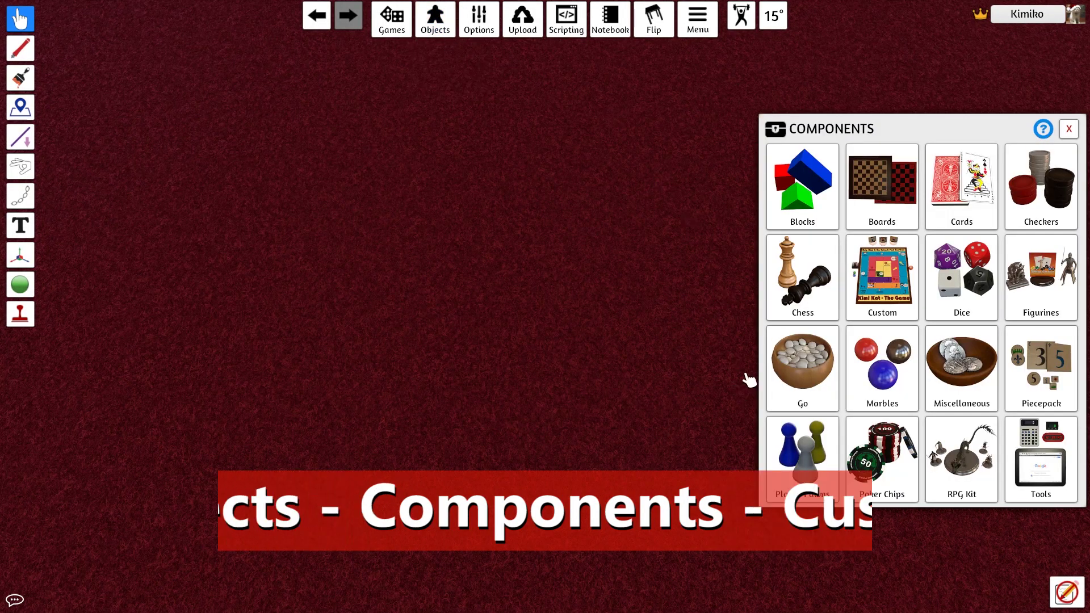
click(877, 277)
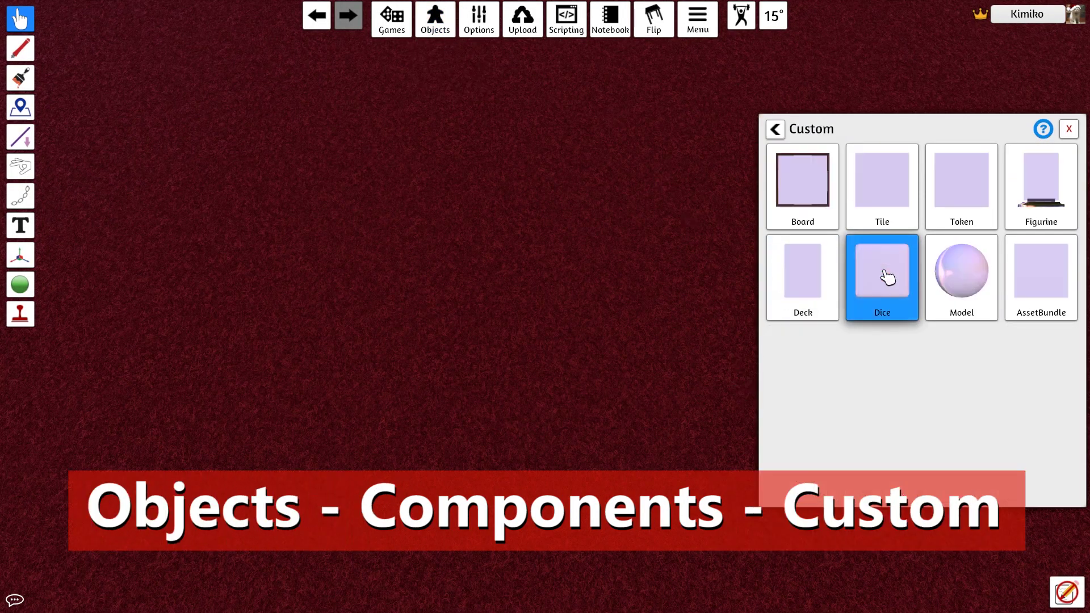
click(818, 278)
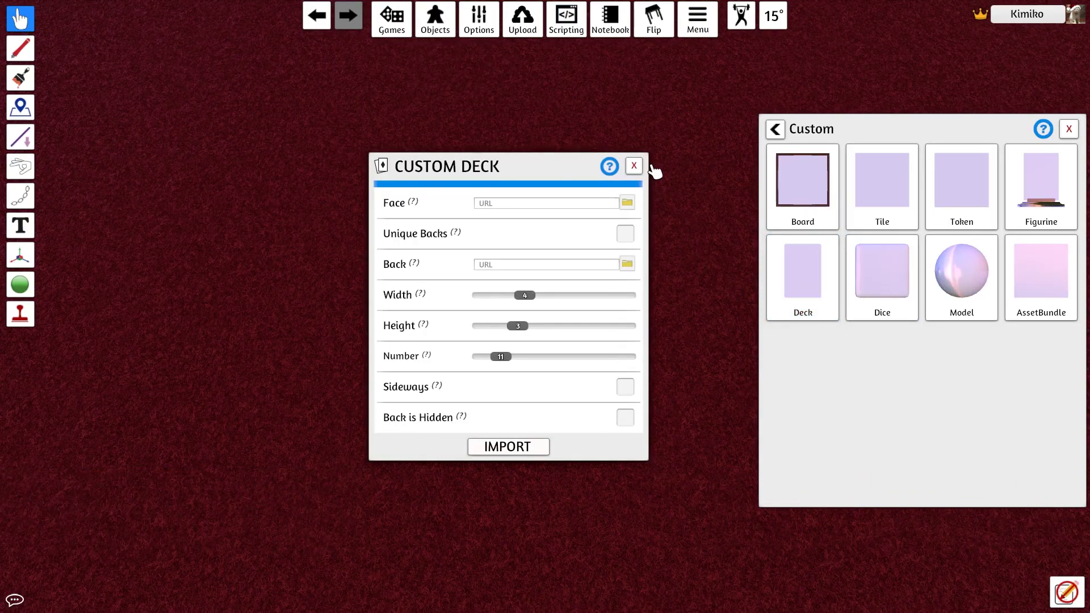
click(627, 202)
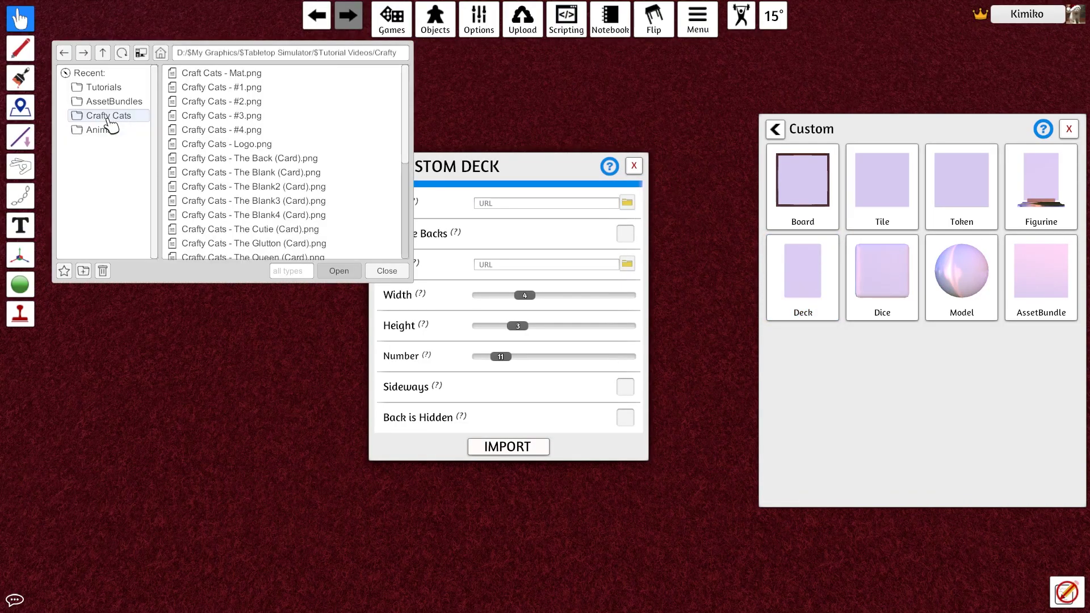
scroll(267, 181, down, 5)
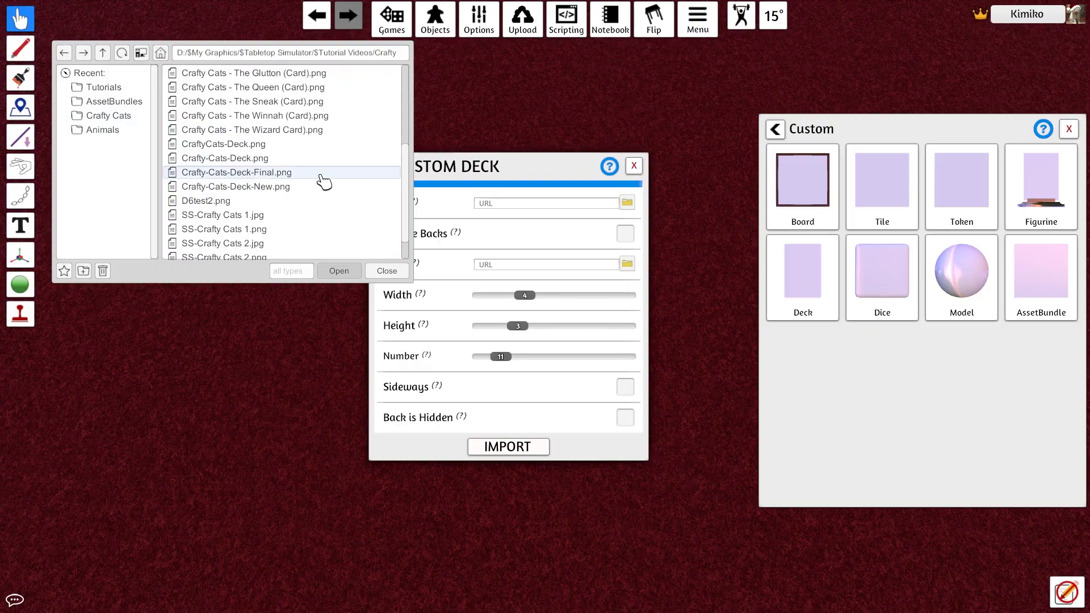
click(352, 276)
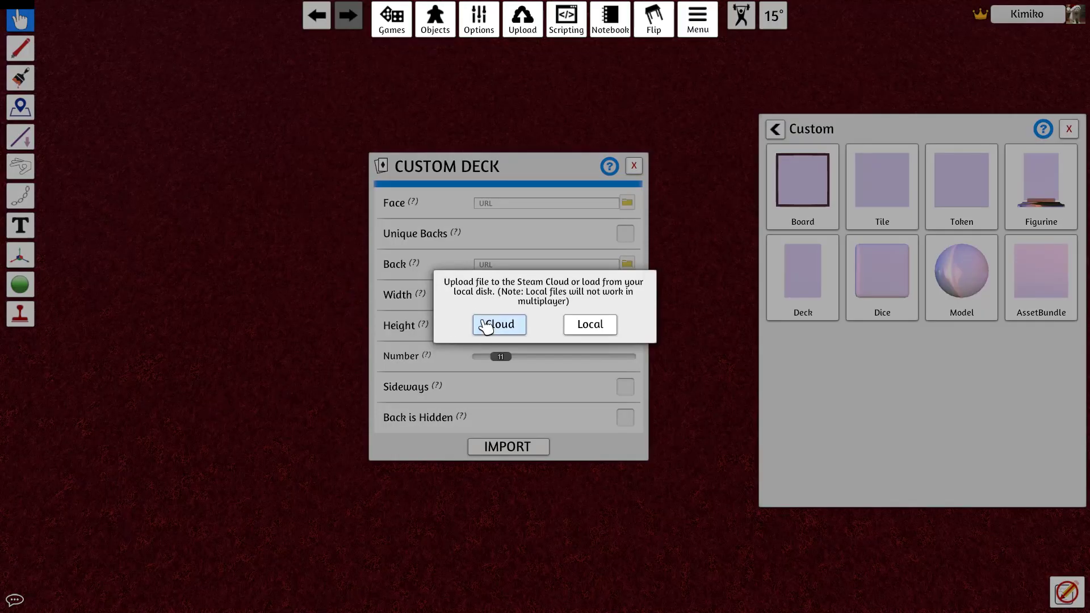
click(486, 325)
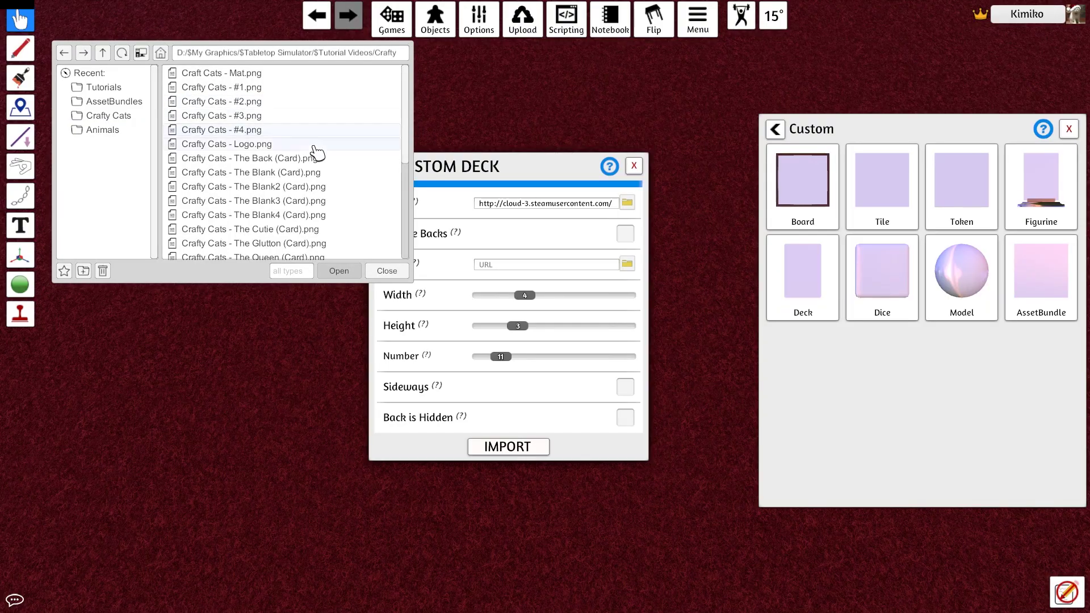
Upload the card back image to the Cloud and import the 9-card deck onto the table
click(333, 274)
click(499, 322)
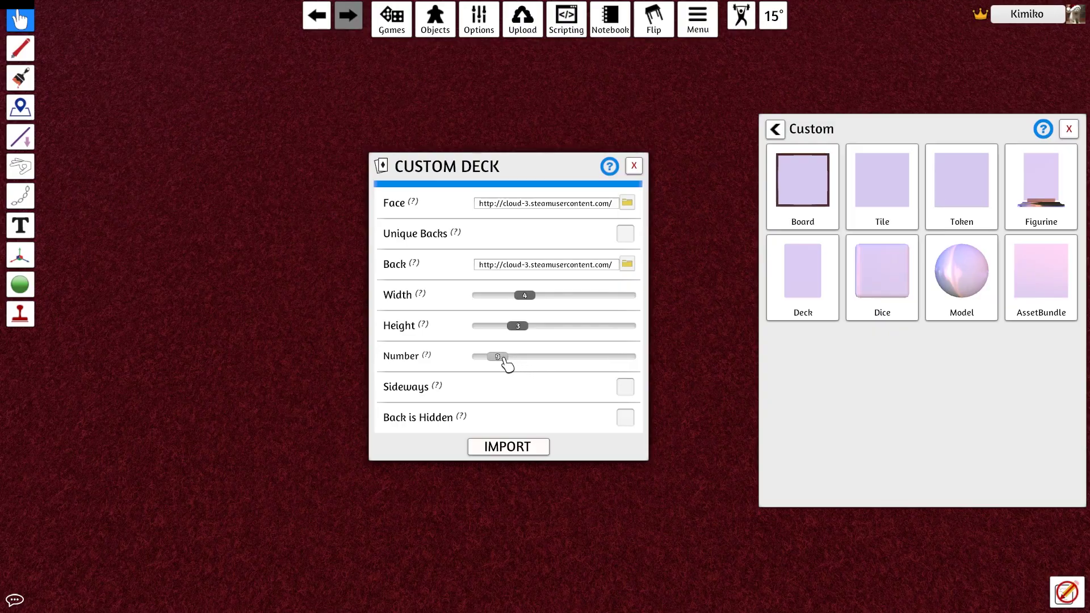
click(518, 449)
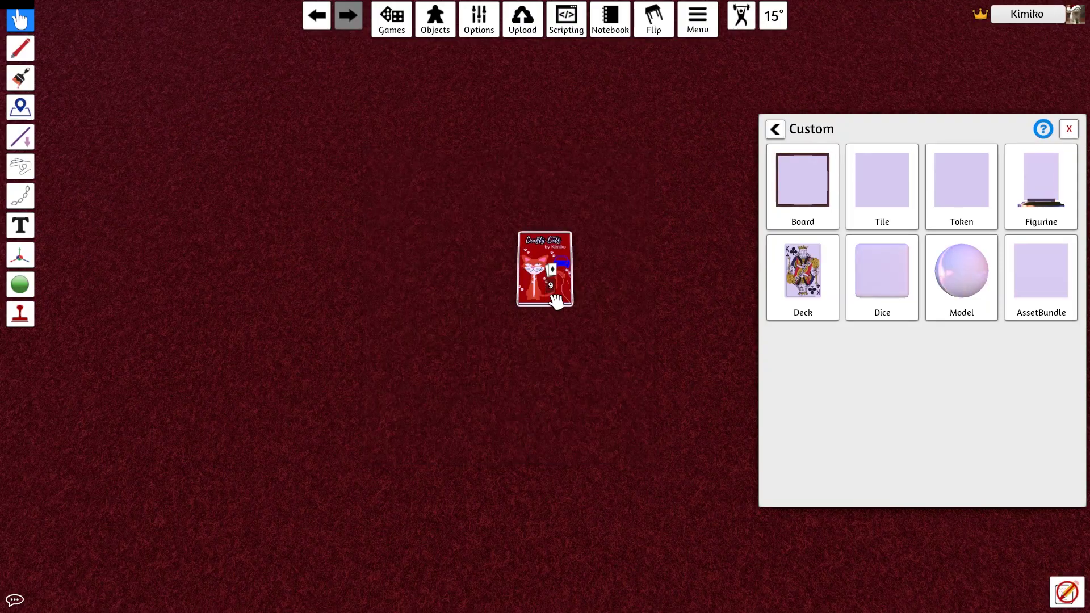
right_click(546, 277)
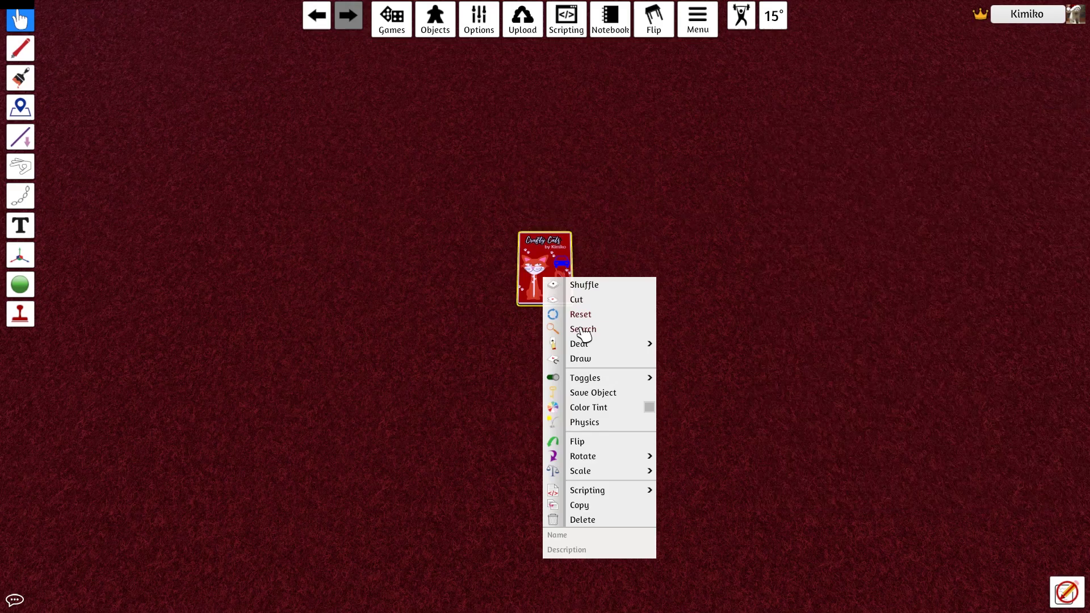
Search the deck and spread its cards out on the table
click(578, 328)
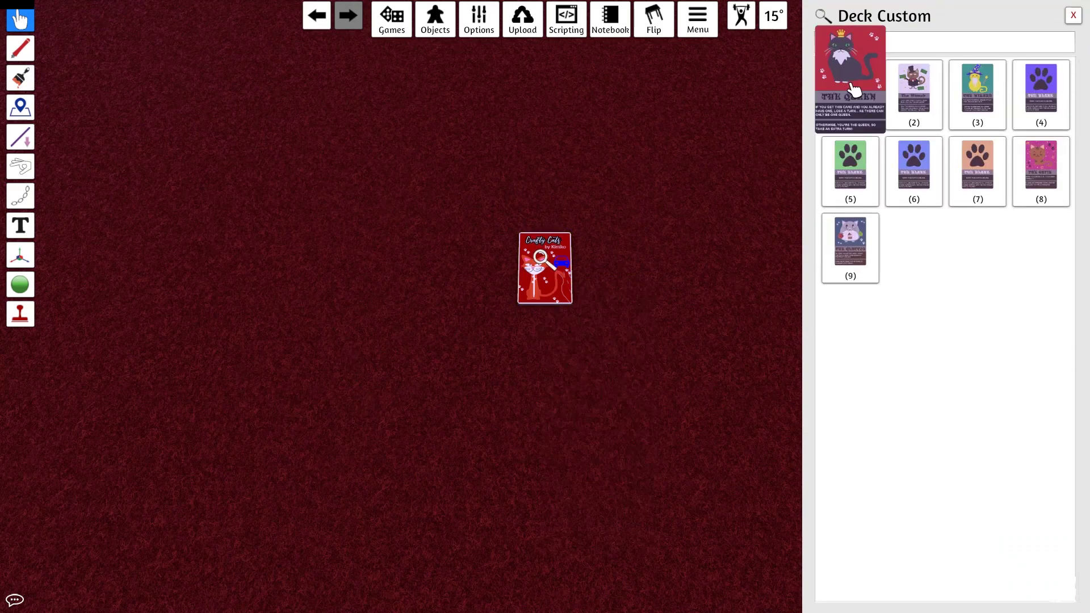
mouse_move(1041, 101)
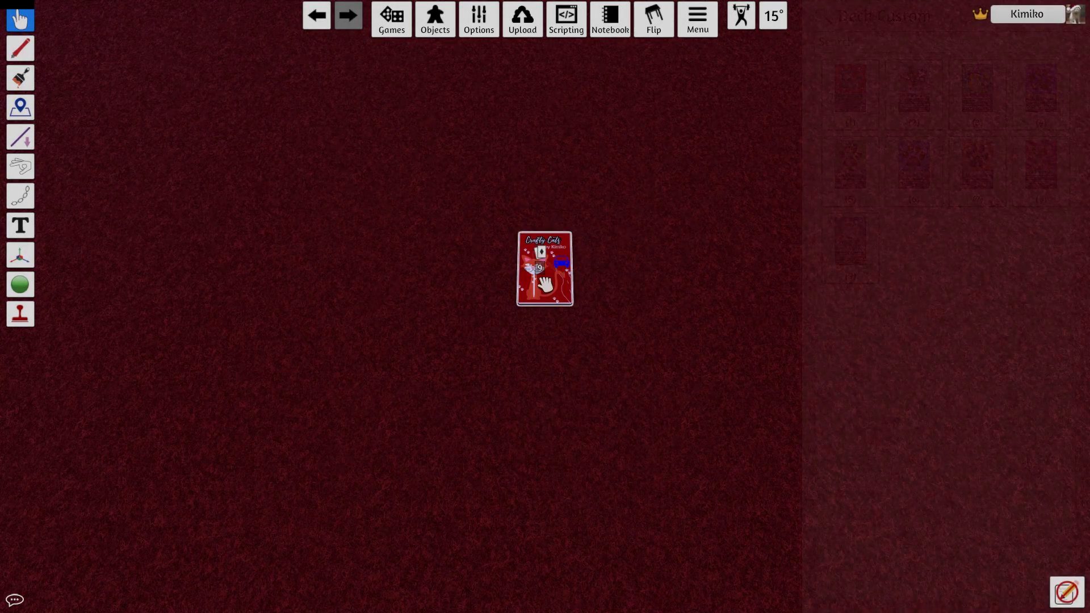
drag(545, 267, 600, 380)
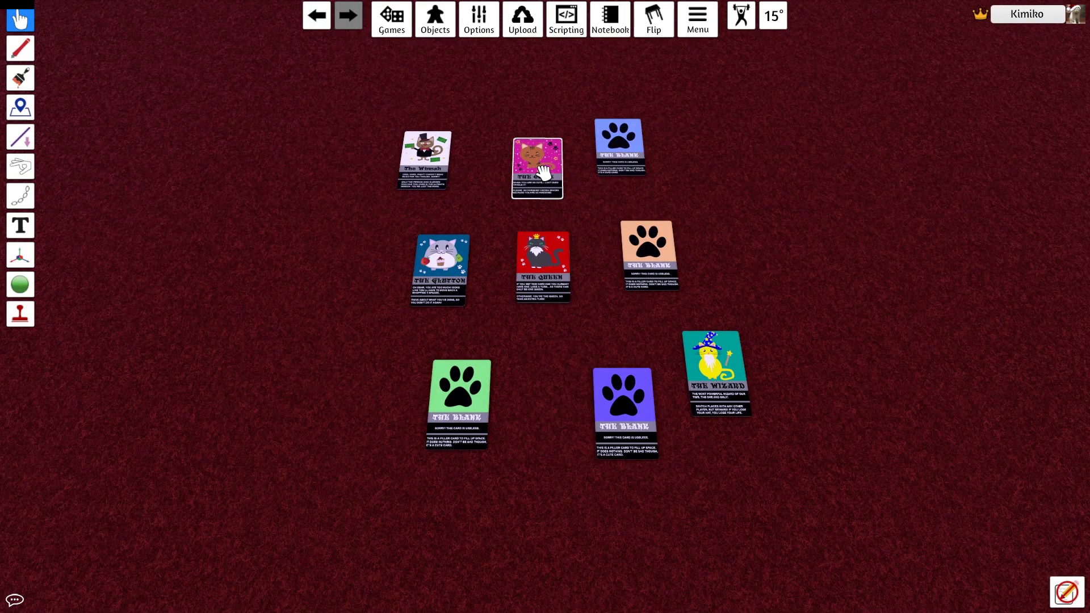
Duplicate the Cutie card and other cards with repeated Ctrl+C / Ctrl+V
right_click(542, 170)
right_click(784, 183)
click(806, 263)
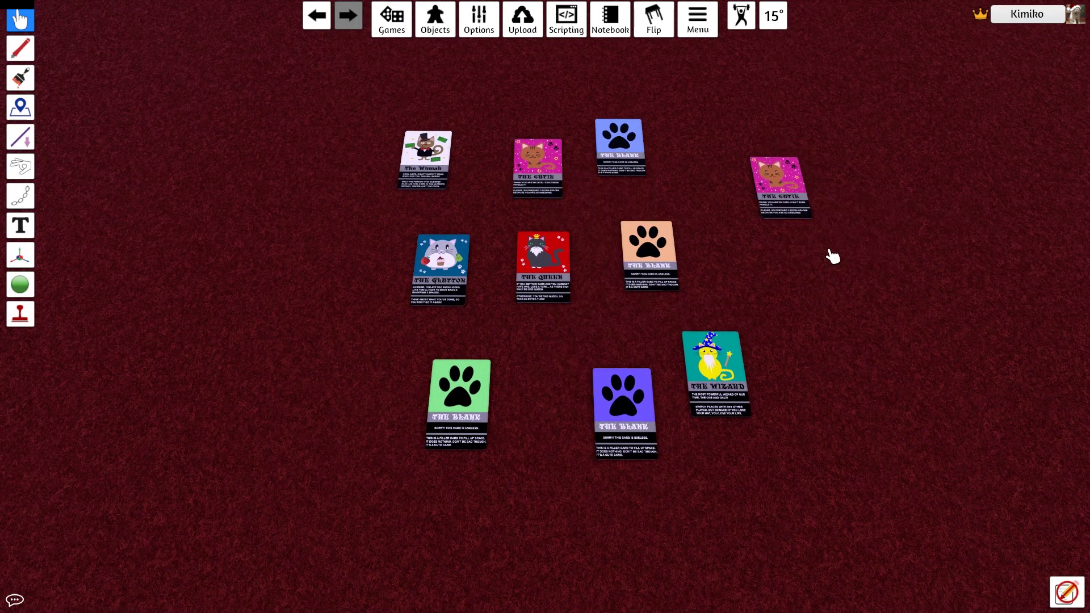
key(ctrl+v)
key(ctrl+v)
key(ctrl+v)
key(ctrl+c)
key(ctrl+v)
key(ctrl+v)
key(ctrl+v)
key(ctrl+c)
key(ctrl+v)
key(ctrl+v)
key(ctrl+v)
key(ctrl+c)
key(ctrl+v)
key(ctrl+v)
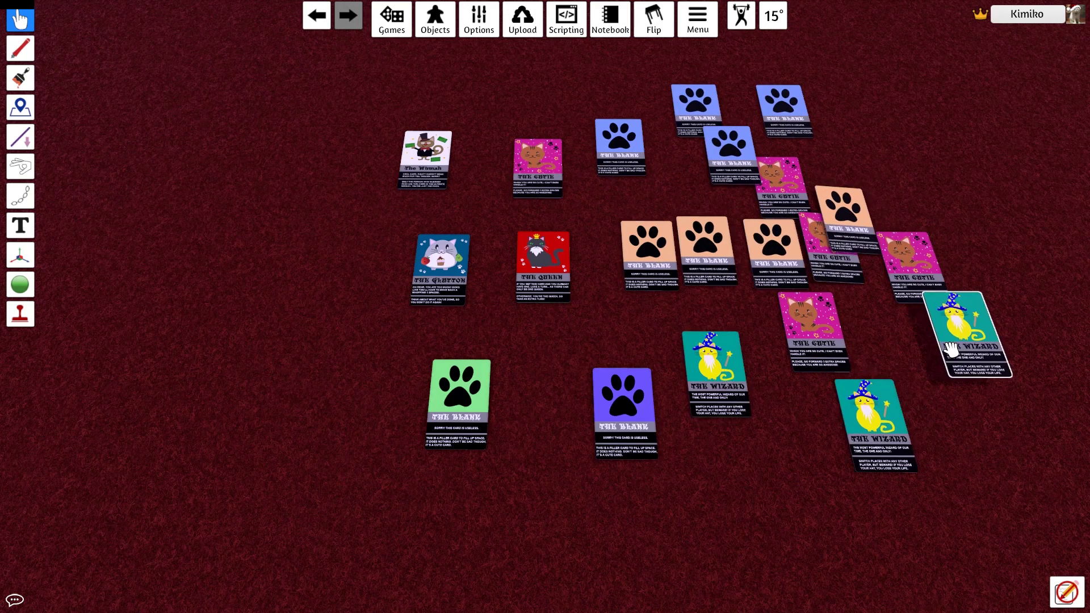
key(ctrl+v)
key(ctrl+c)
key(ctrl+v)
key(ctrl+v)
key(ctrl+v)
key(ctrl+c)
key(ctrl+v)
key(ctrl+v)
key(ctrl+v)
key(ctrl+v)
key(ctrl+c)
key(ctrl+v)
key(ctrl+v)
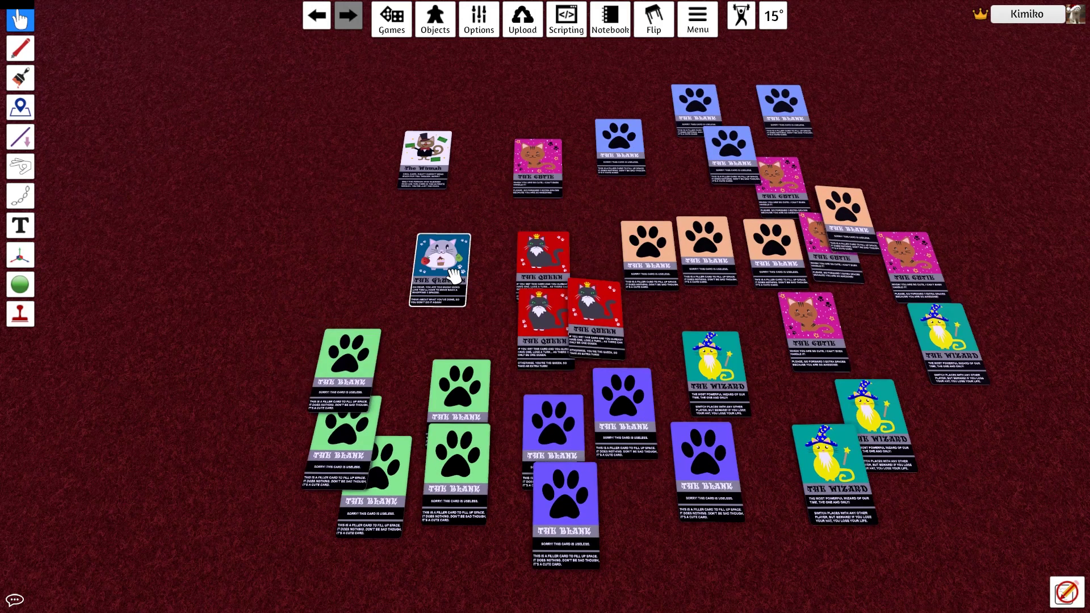
key(ctrl+c)
key(ctrl+v)
key(ctrl+v)
key(ctrl+v)
key(ctrl+v)
Box-select every card and group them into one 35-card deck
drag(138, 64, 1067, 579)
right_click(572, 278)
click(664, 335)
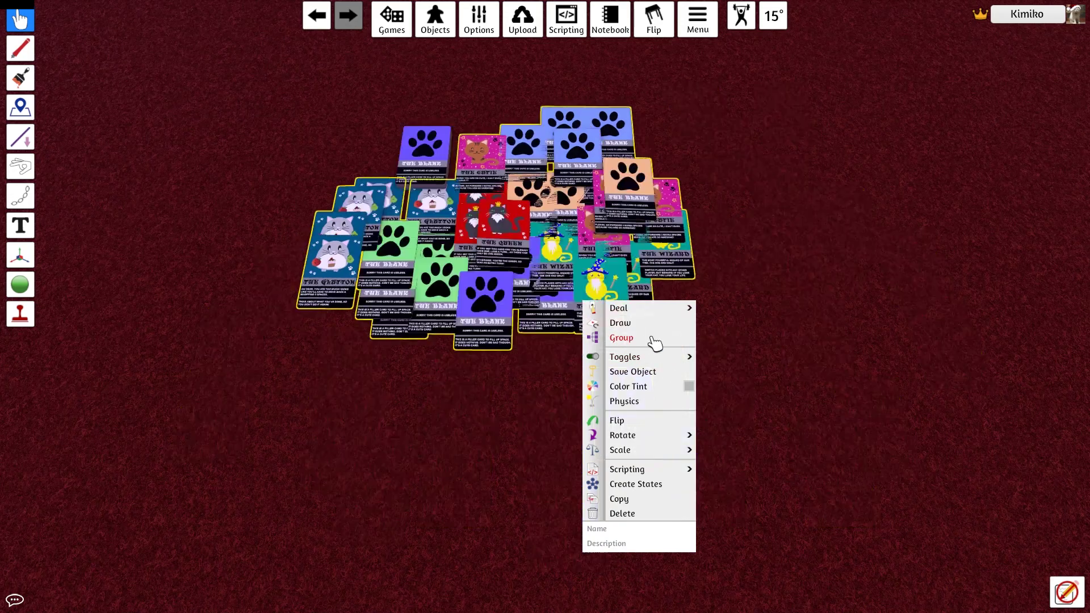
click(446, 26)
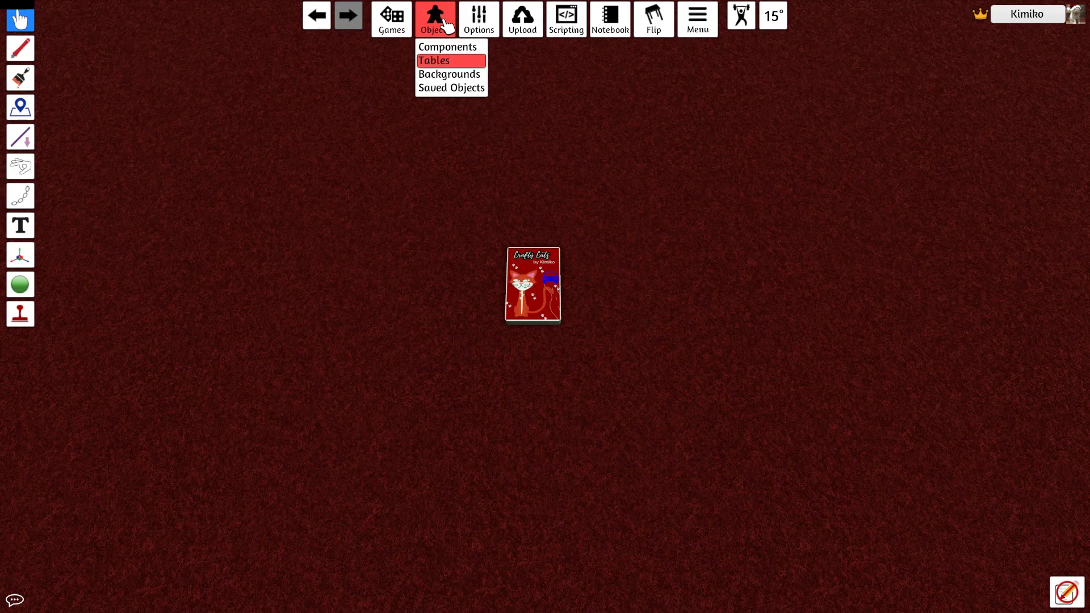
Import a custom board with the Craft Cats - Mat.png image hosted on the Steam Cloud
click(443, 48)
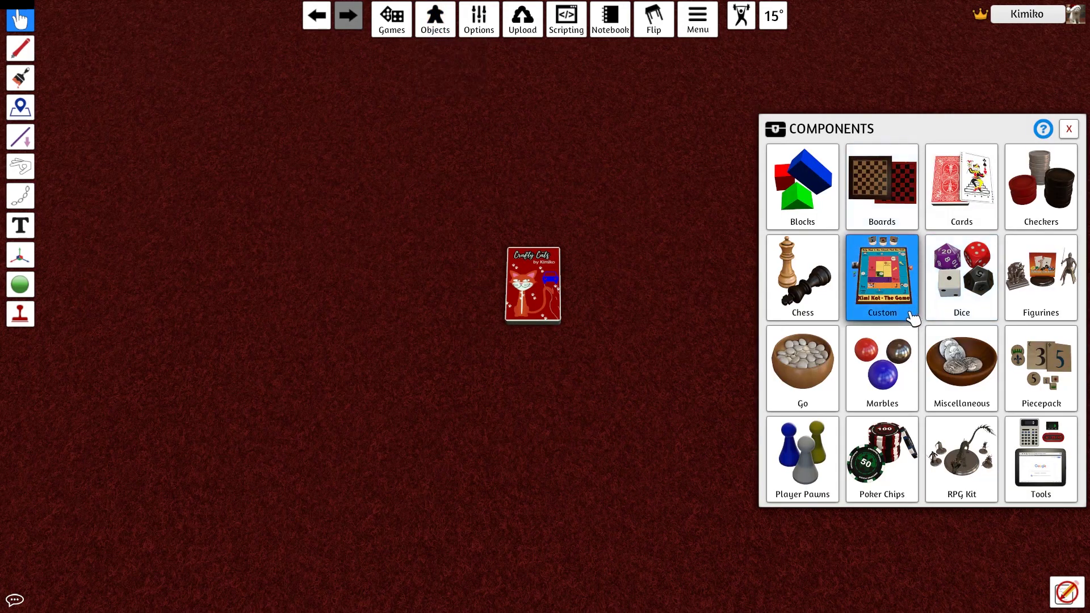
click(887, 290)
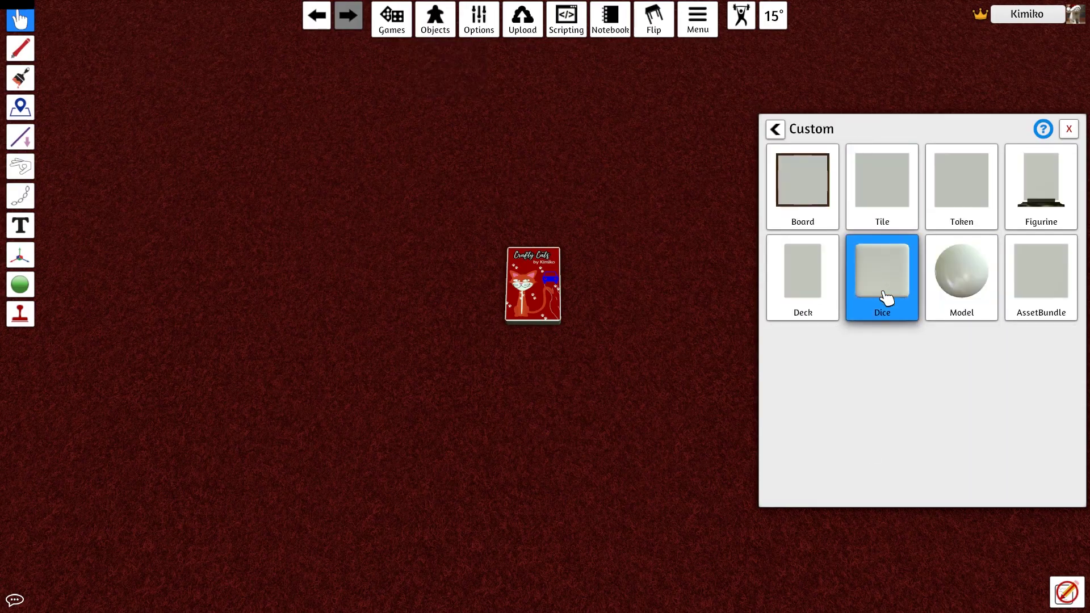
click(810, 187)
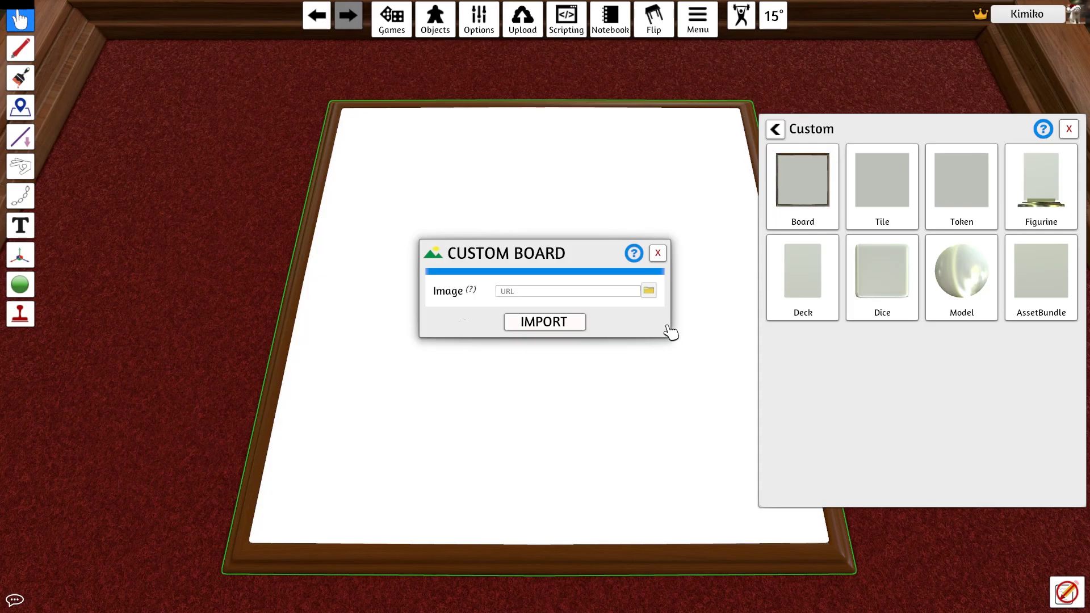
click(649, 290)
scroll(407, 227, down, 2)
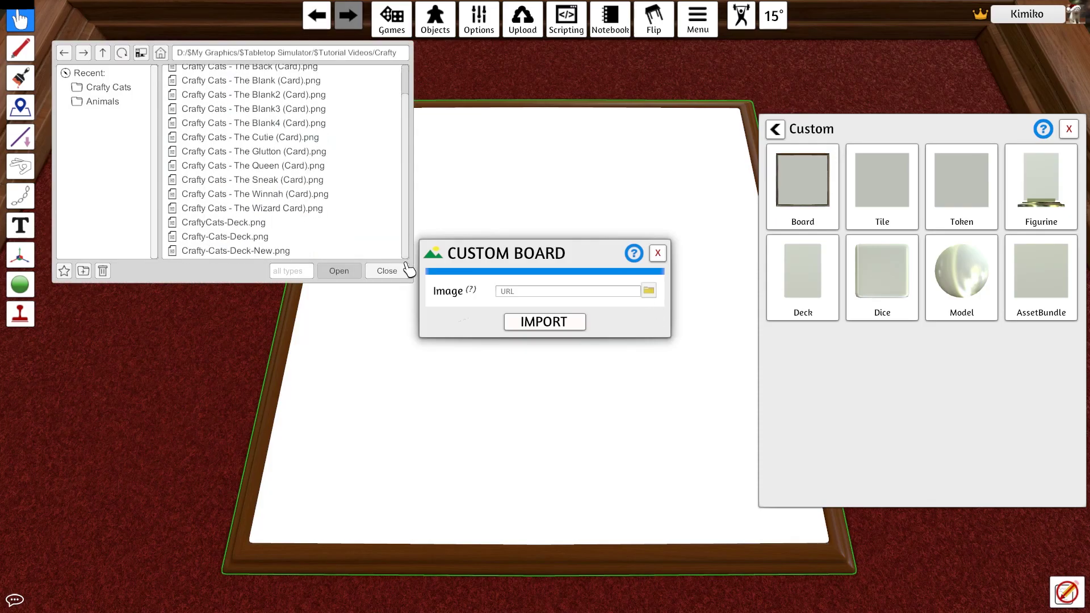
scroll(408, 227, up, 2)
click(243, 74)
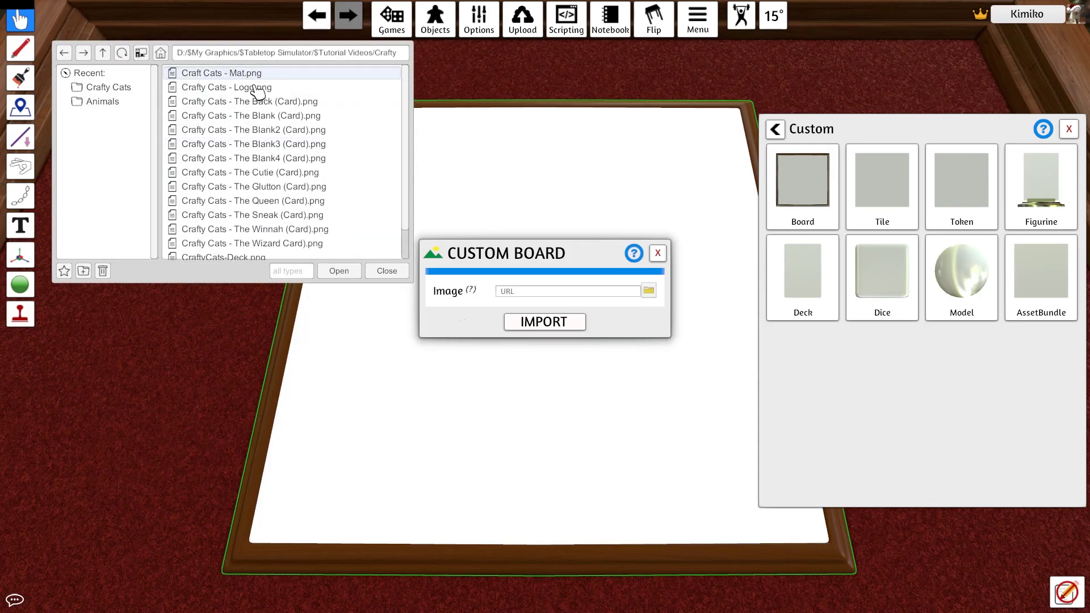
click(341, 271)
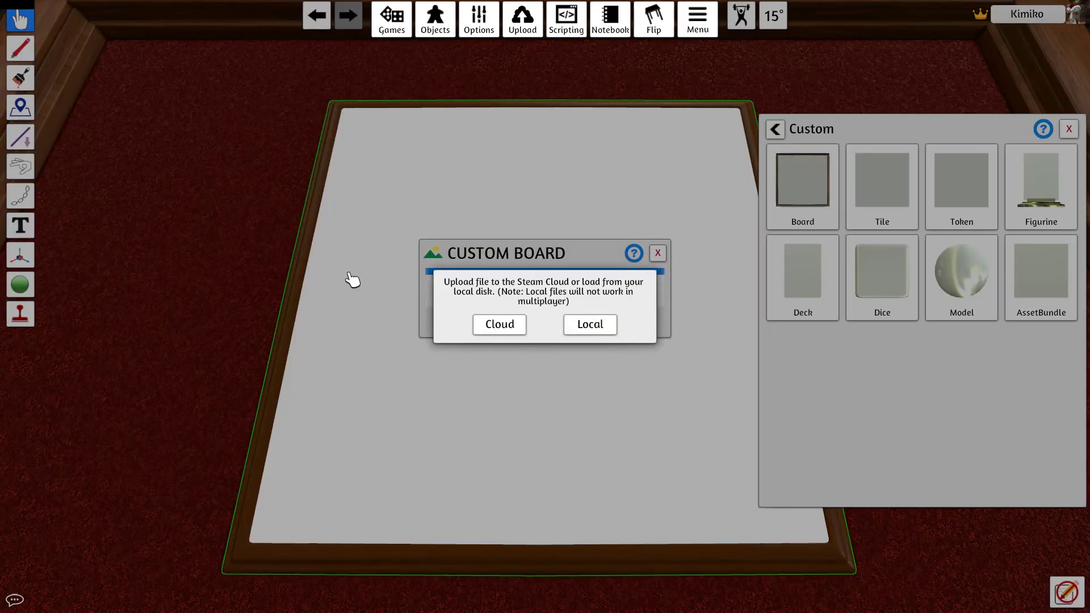
click(494, 330)
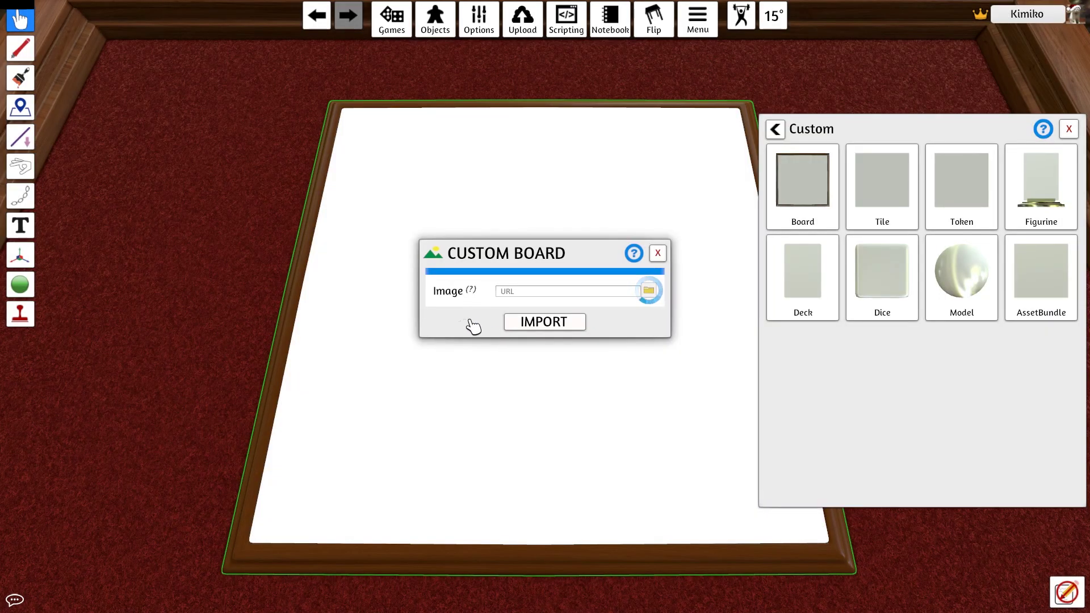
click(533, 322)
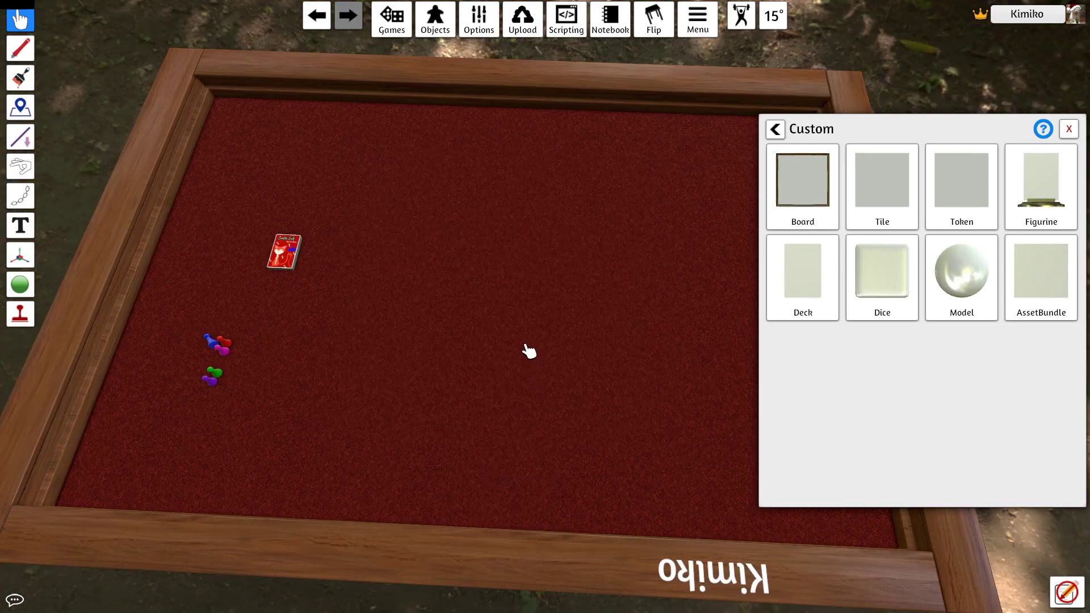
Import a rounded, 0.30-thick custom tile topped with Craft Cats - Mat.png uploaded to the Cloud
click(893, 206)
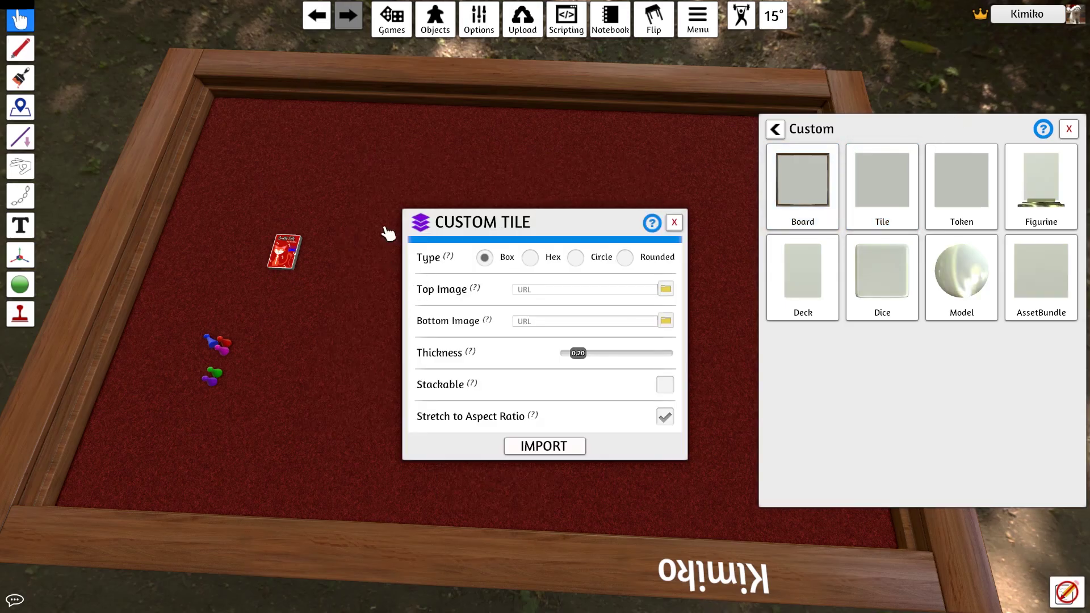
click(625, 258)
click(665, 288)
double_click(217, 72)
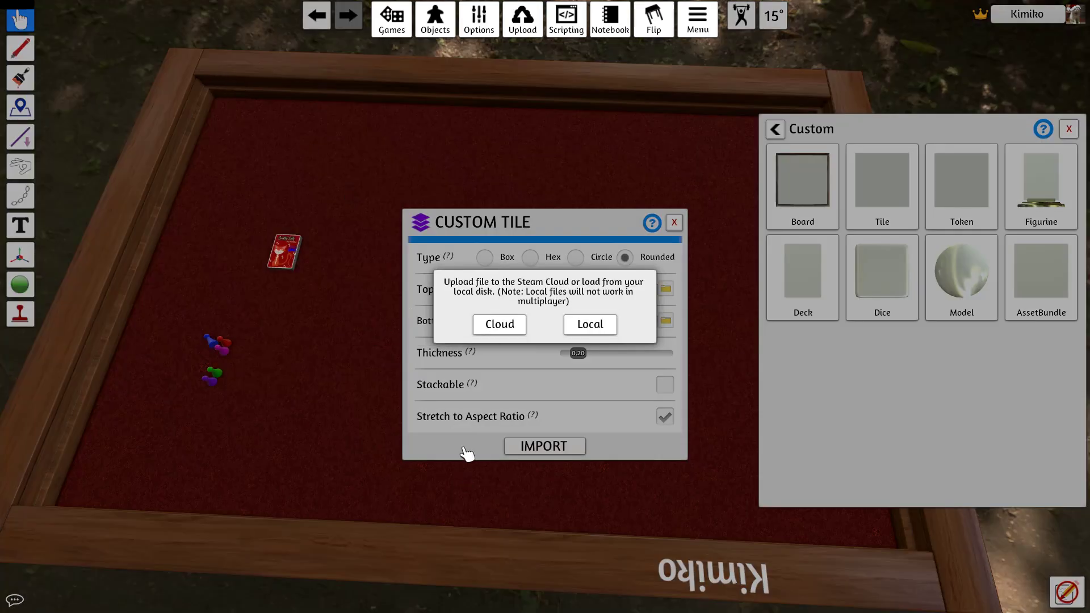
click(509, 328)
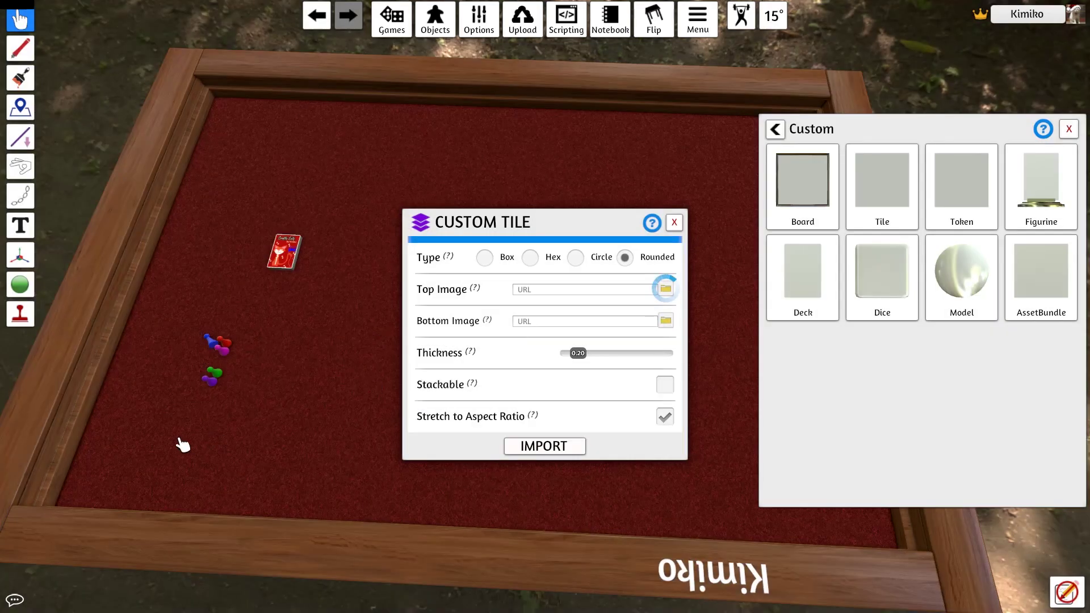
mouse_move(578, 356)
mouse_down()
mouse_move(565, 358)
mouse_move(579, 364)
mouse_up()
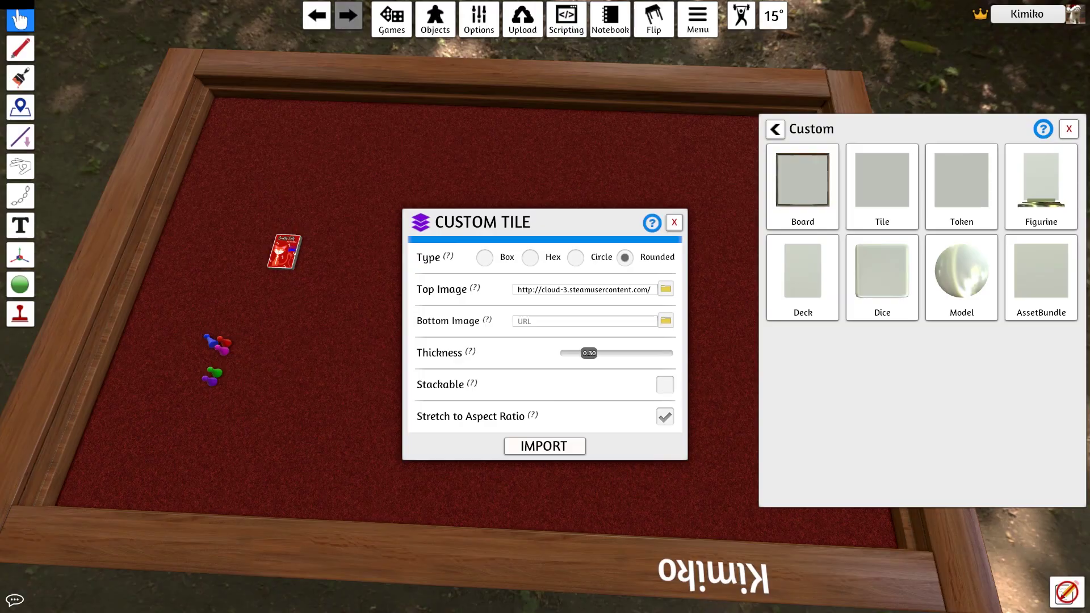
click(548, 452)
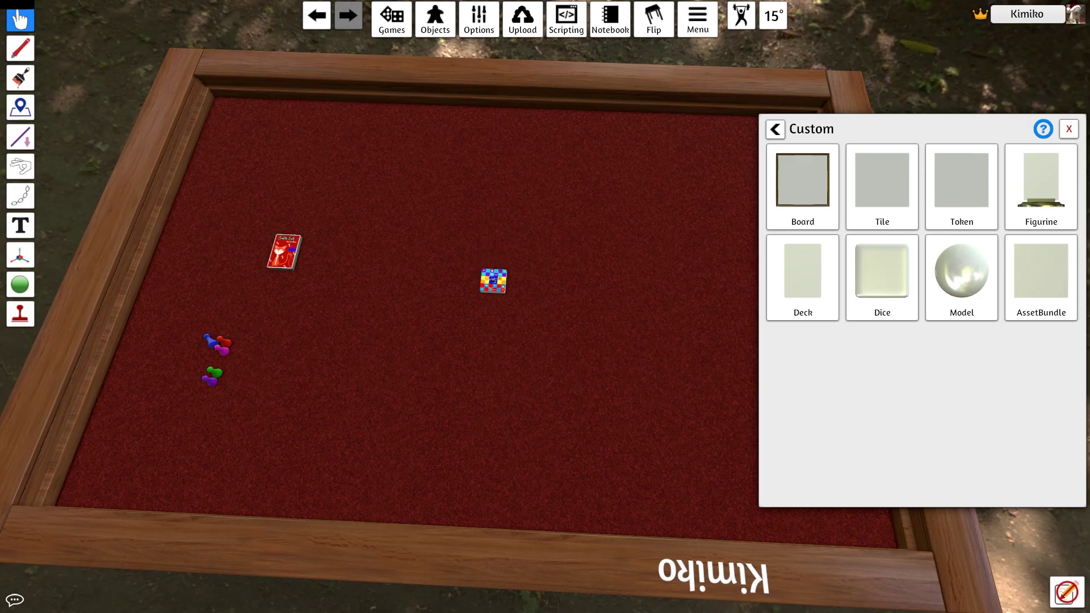
Scale the mat tile up to full board size and let it settle flat
click(1069, 128)
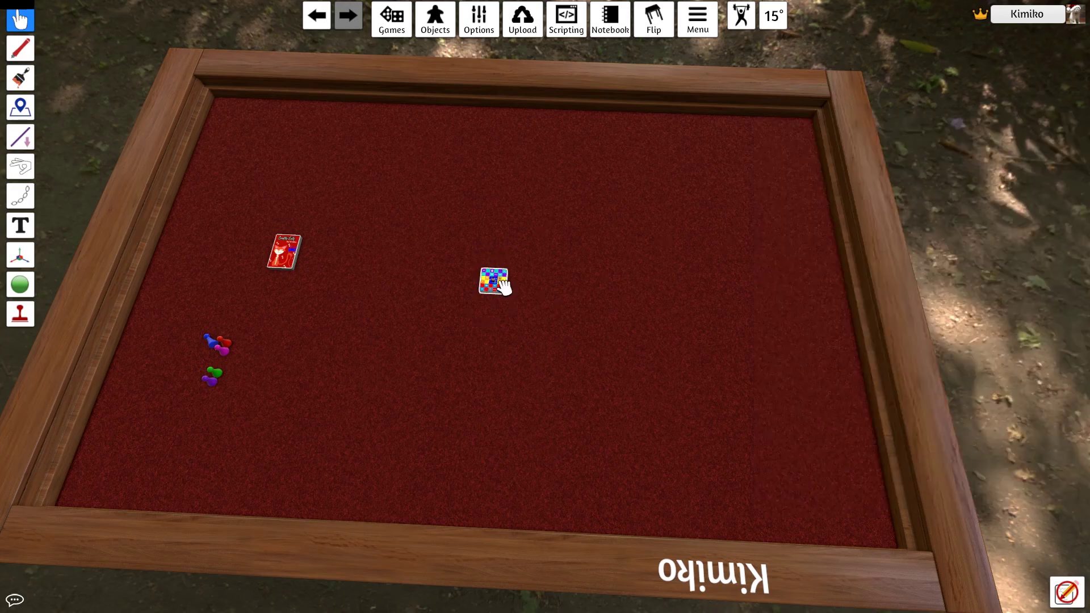
key(plus)
key(plus)
key(plus)
key(plus)
key(plus)
key(plus)
key(plus)
key(plus)
key(plus)
key(plus)
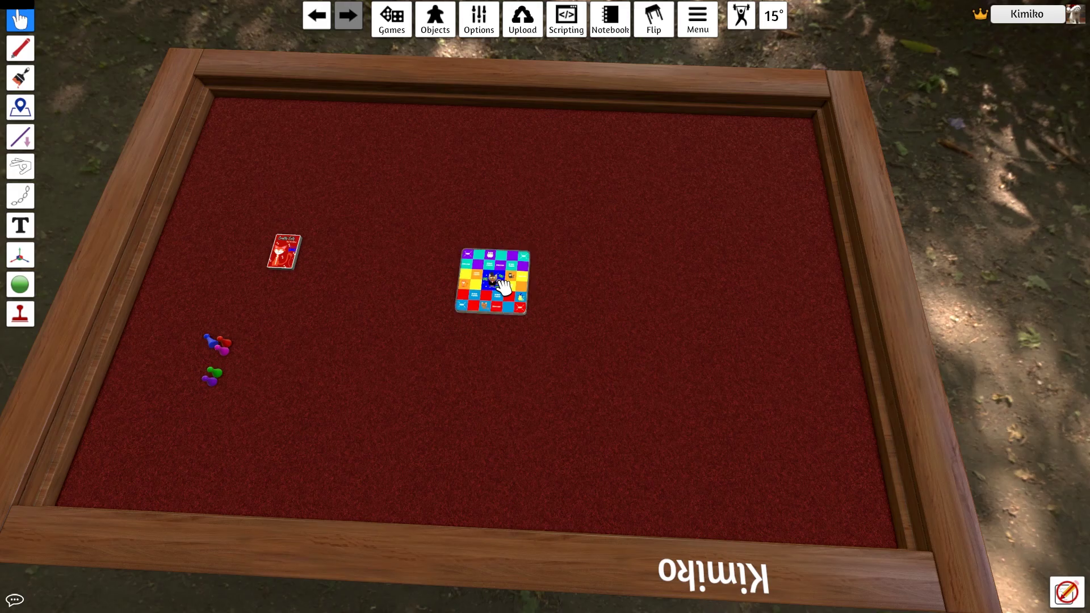
key(plus)
key(plus)
key(plus)
key(plus)
key(plus)
key(plus)
key(plus)
key(plus)
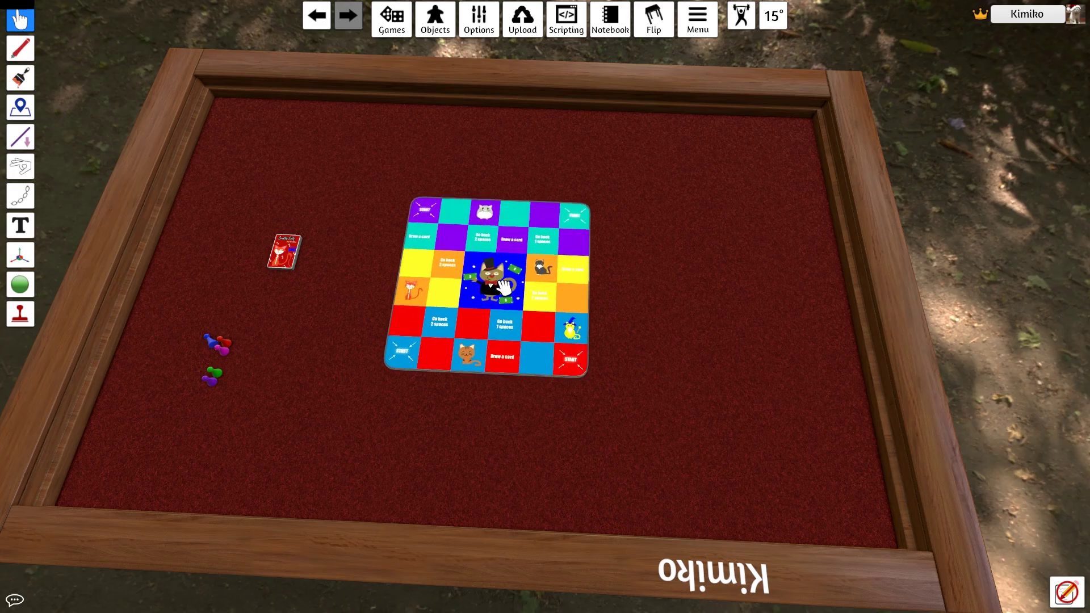
key(plus)
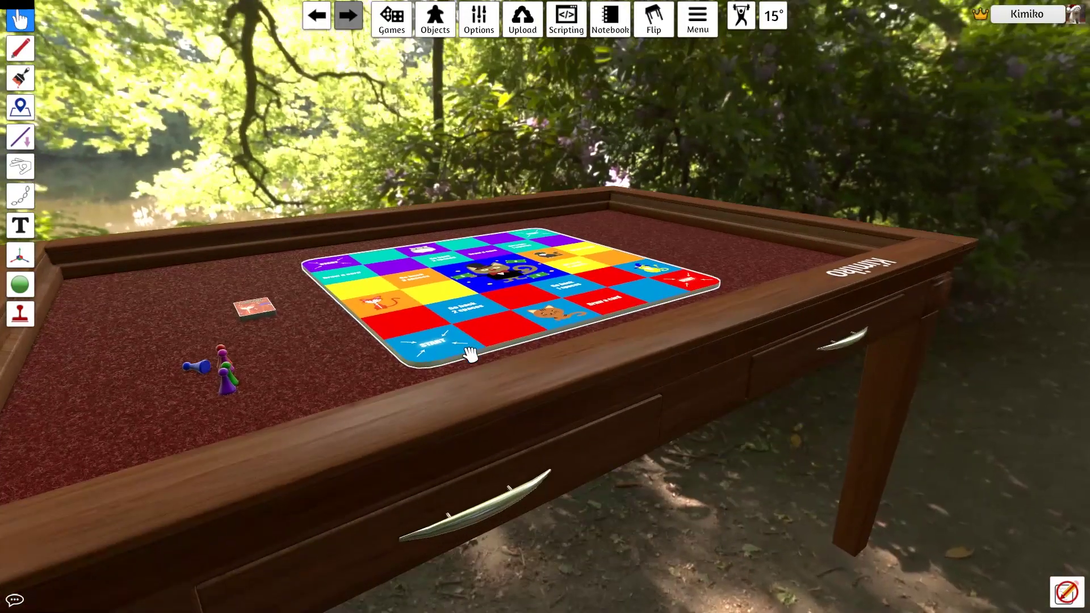
key(space)
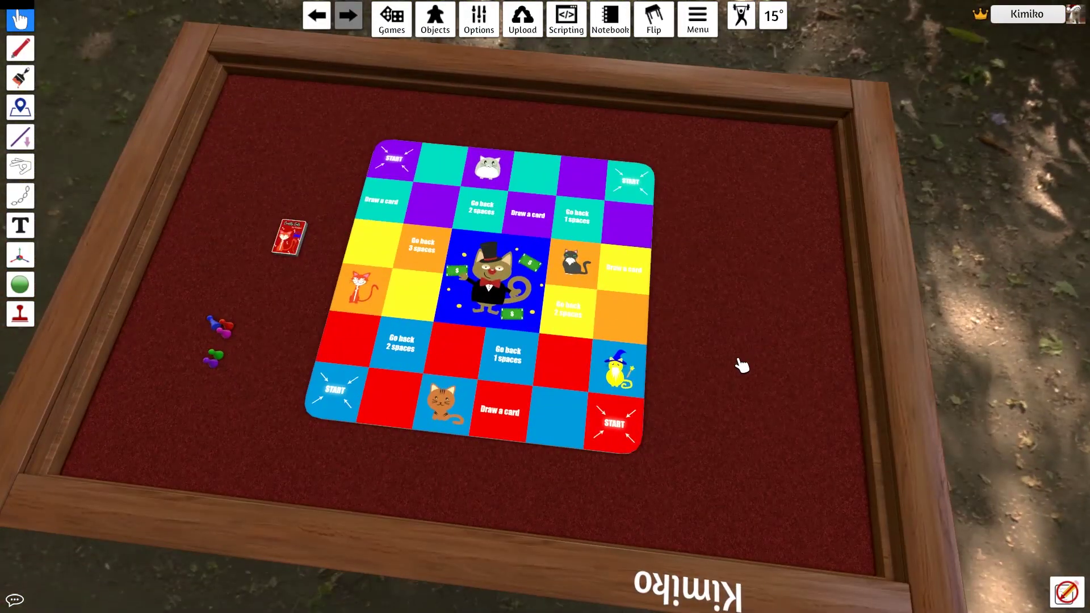
key(f)
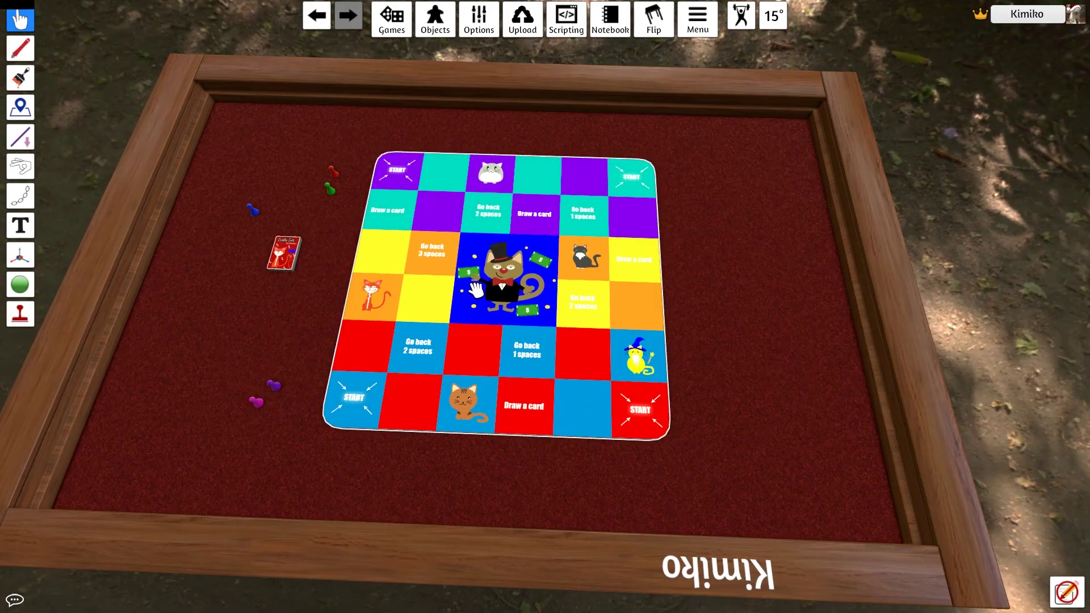
Lock the board in place through its Toggles menu
right_click(475, 288)
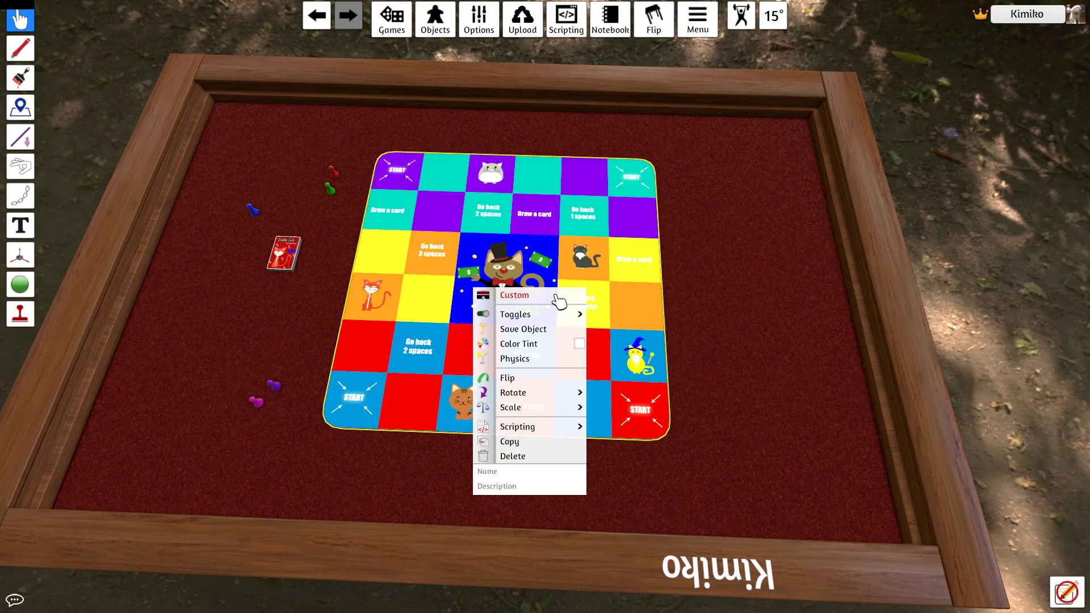
mouse_move(551, 318)
click(625, 314)
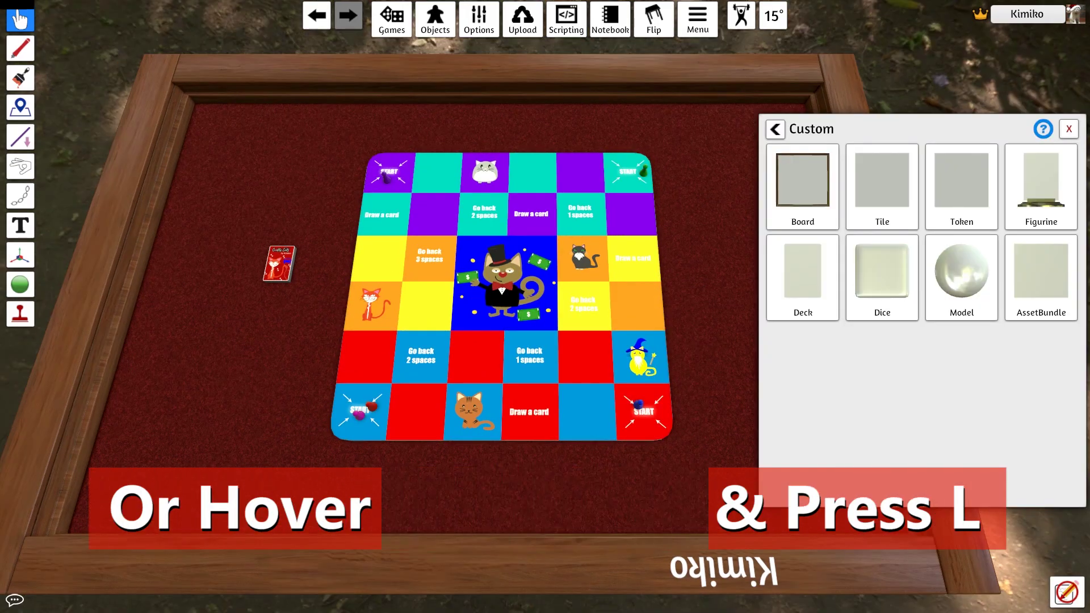
Create a thinner cat token from Crafty Cats - #1.png with merge distance 7.89, placed left of the board
click(981, 216)
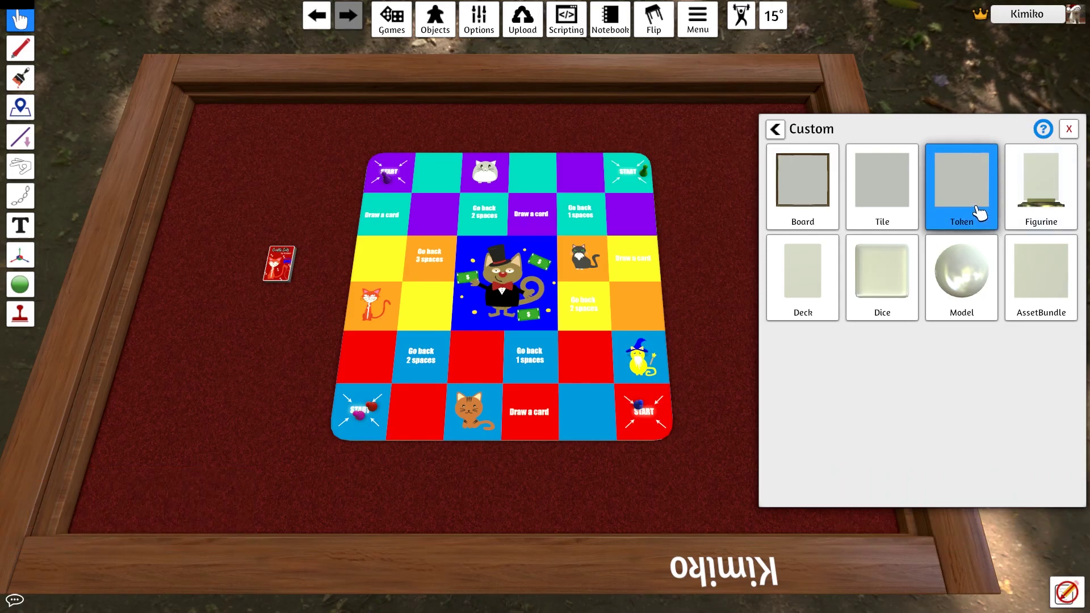
click(713, 369)
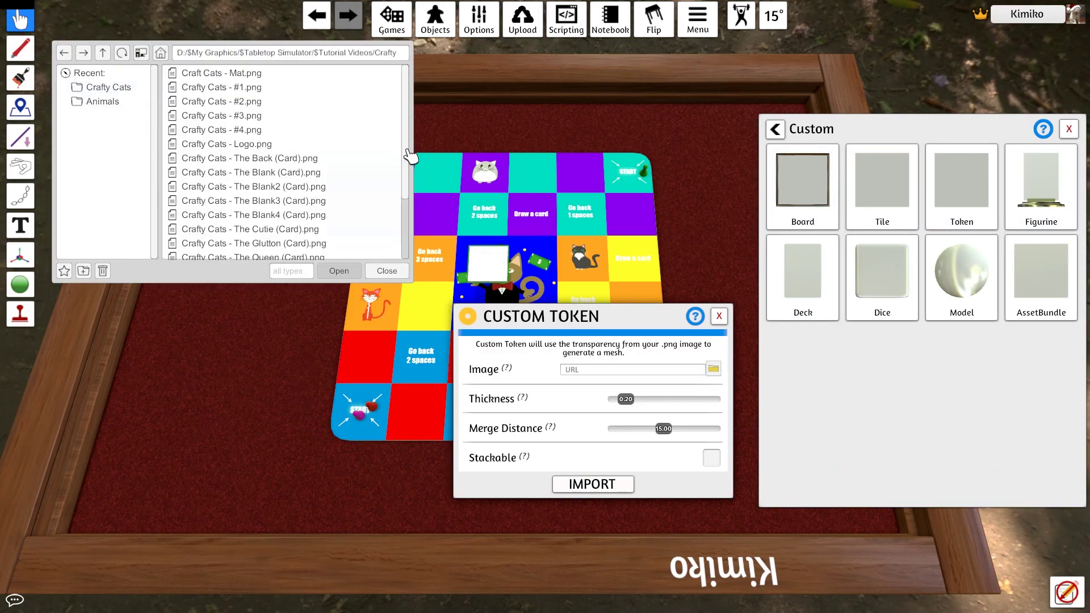
double_click(248, 88)
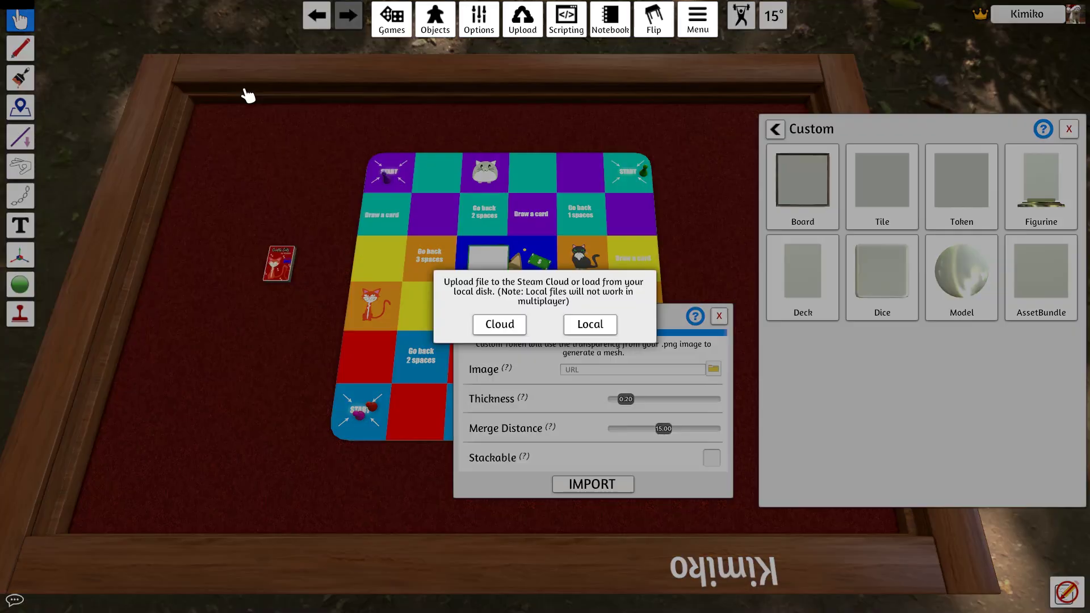
click(508, 325)
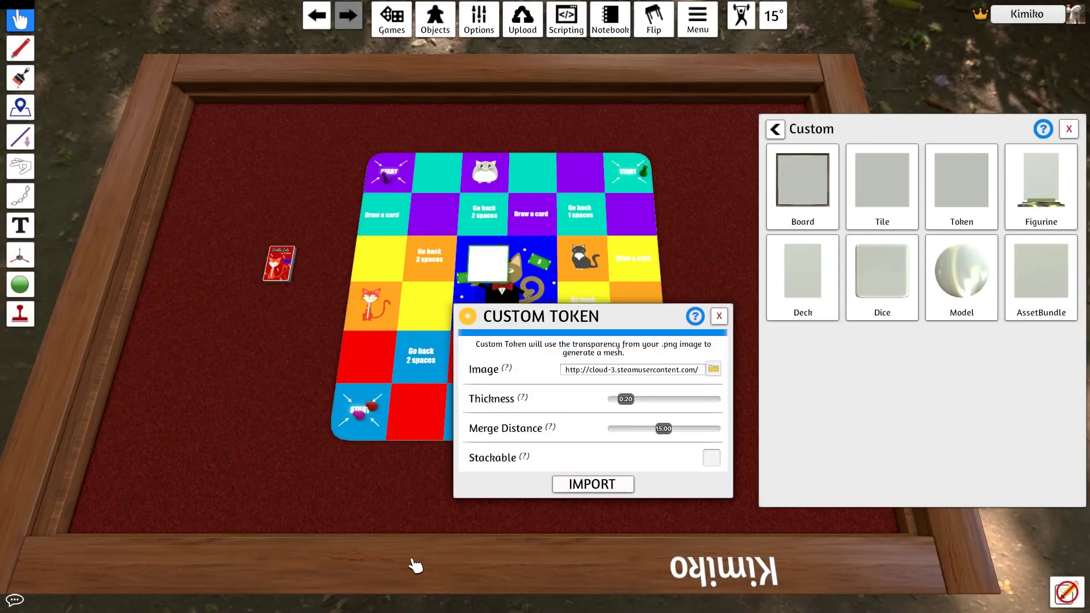
mouse_move(631, 400)
mouse_down()
mouse_move(652, 401)
mouse_move(625, 400)
mouse_up()
drag(666, 433, 631, 430)
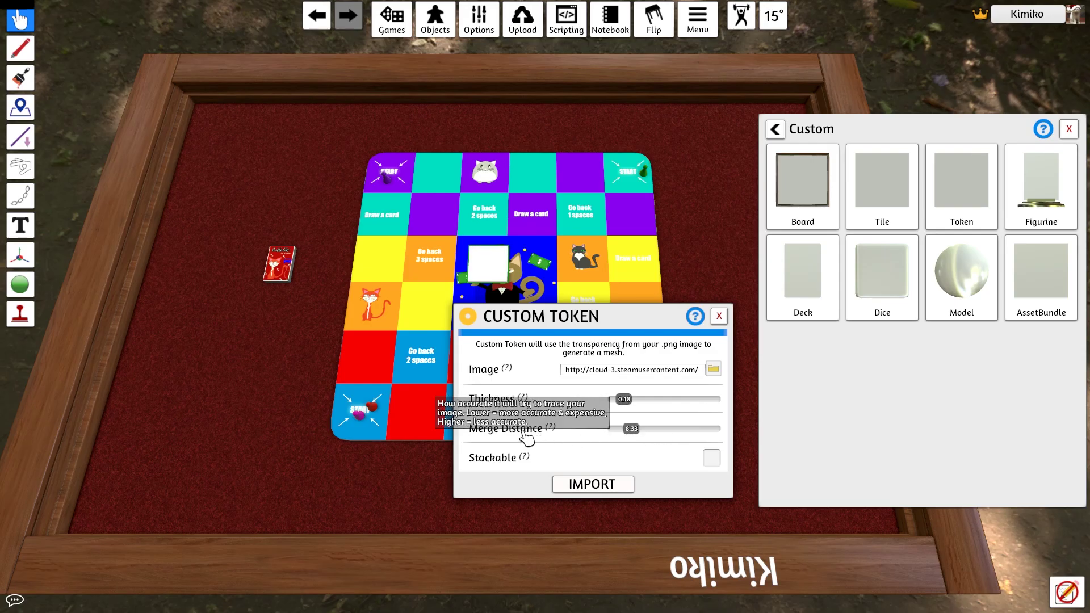
key(Left)
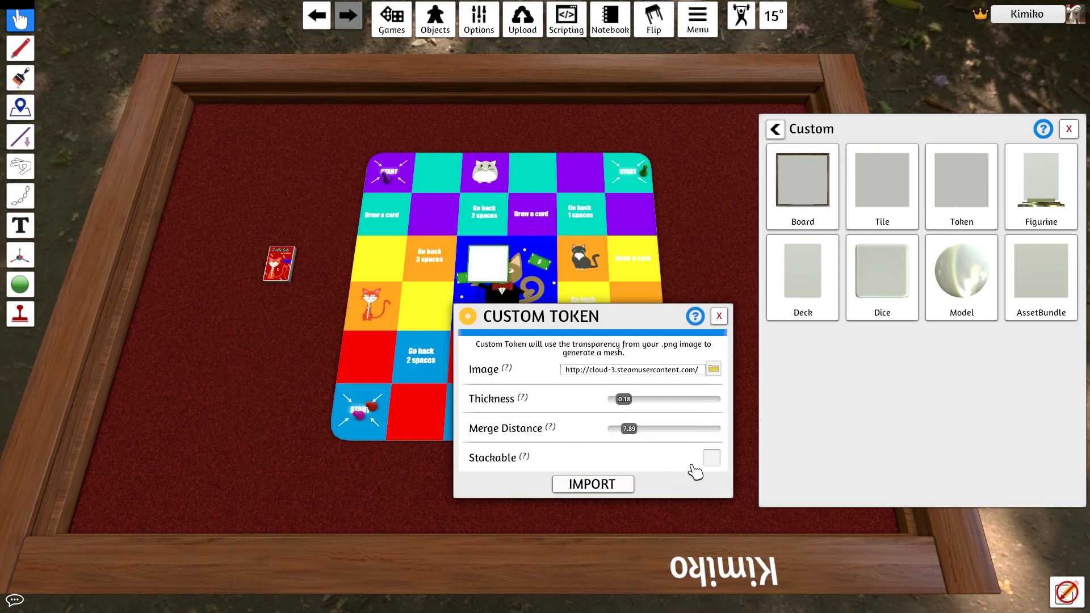
click(591, 484)
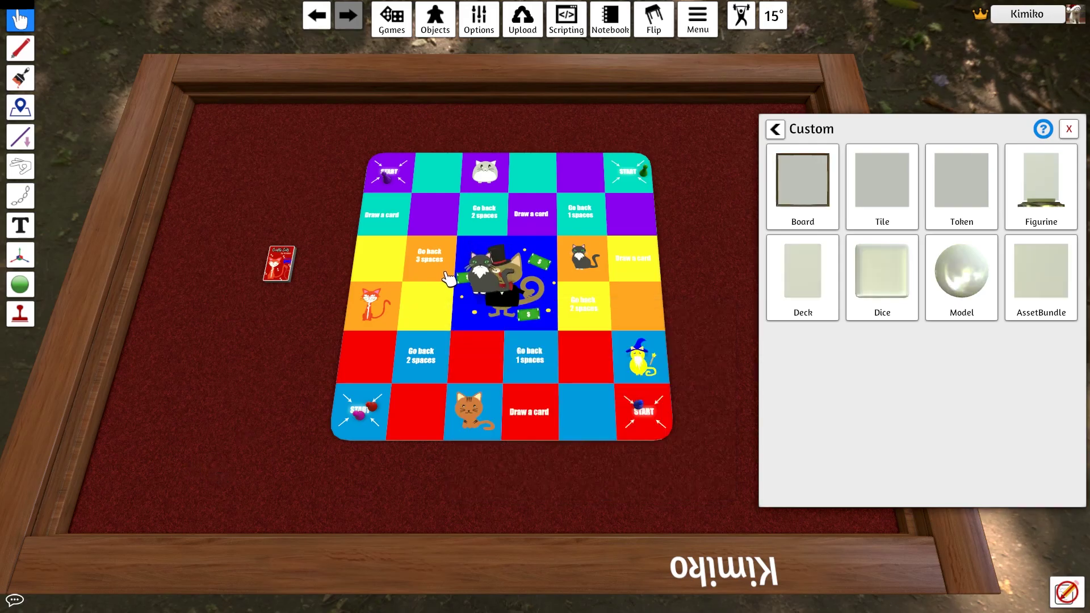
drag(449, 278, 267, 358)
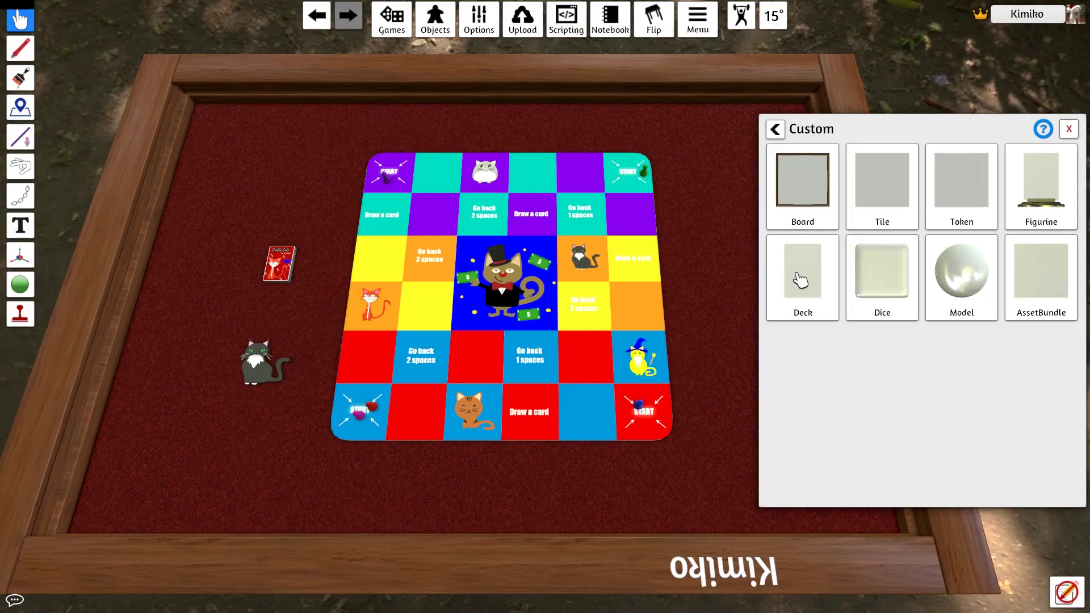
Create a second cat token with merge distance 25 and bring both tokens into view
click(988, 188)
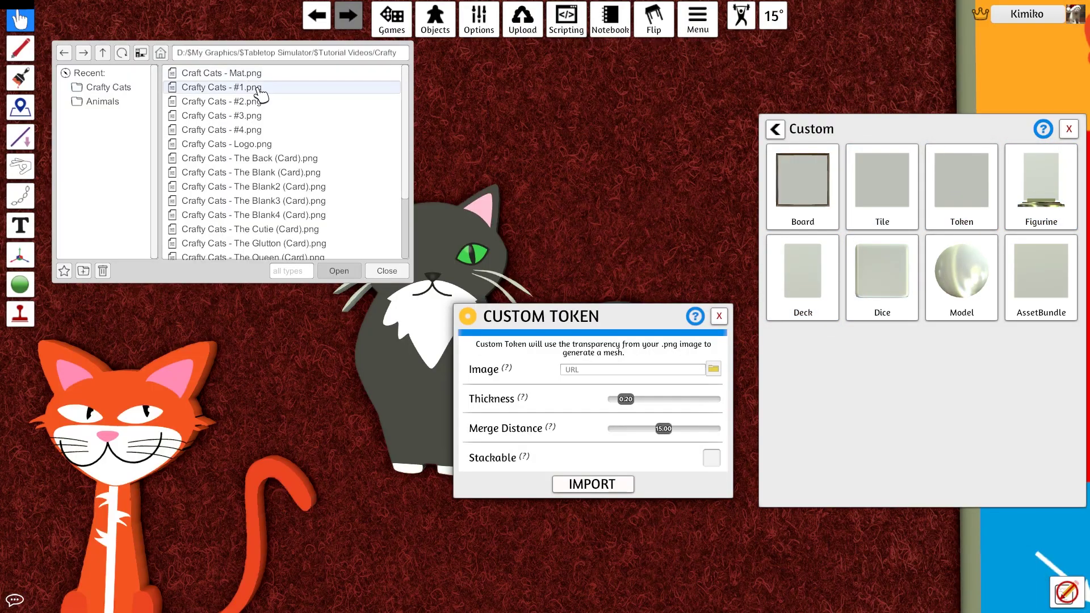
double_click(261, 98)
click(568, 377)
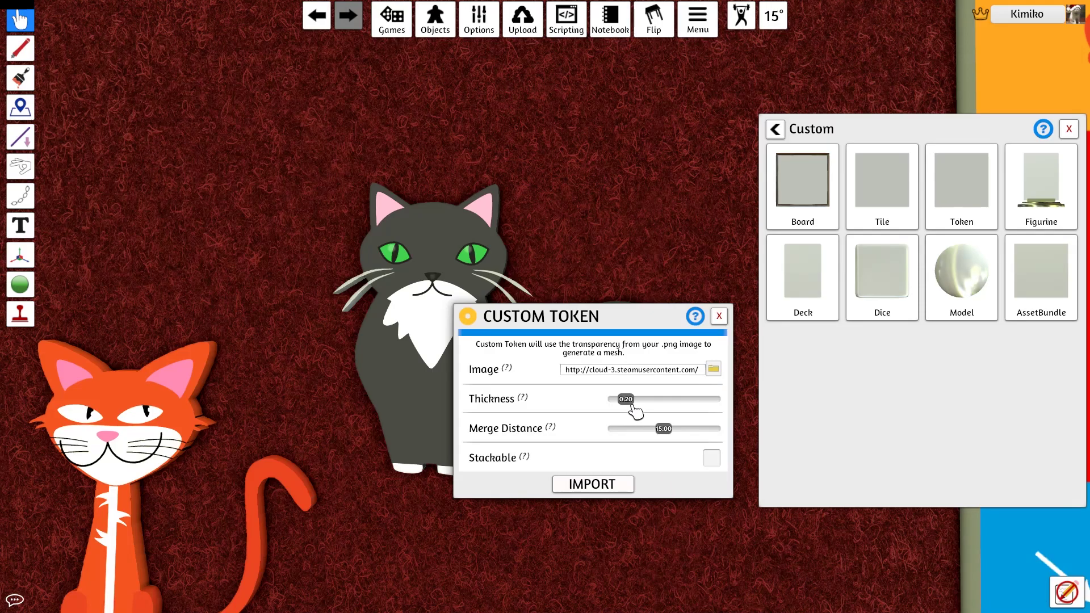
drag(665, 430, 725, 429)
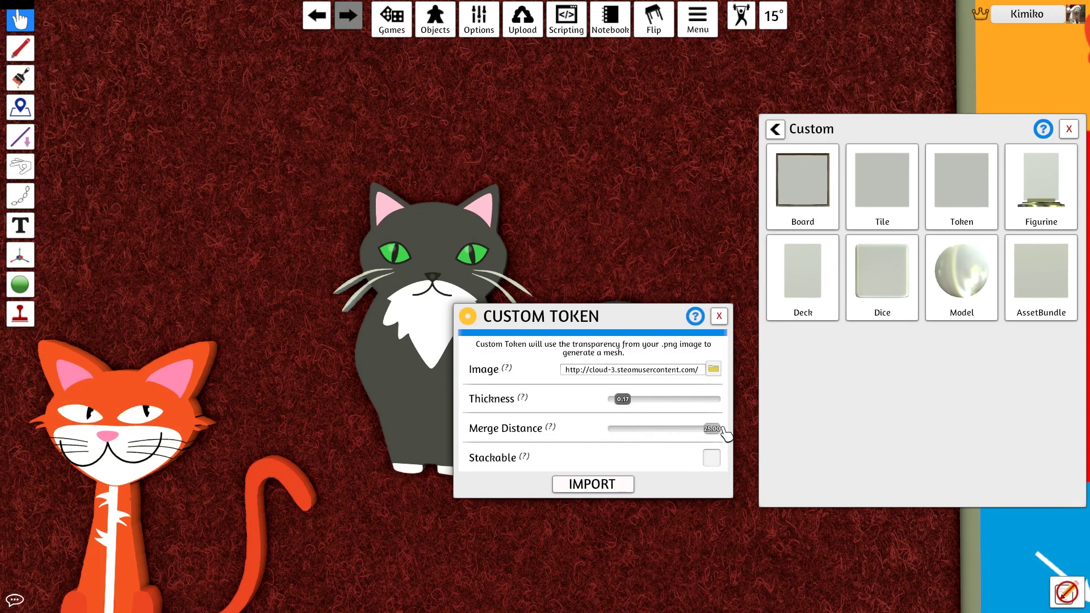
click(592, 484)
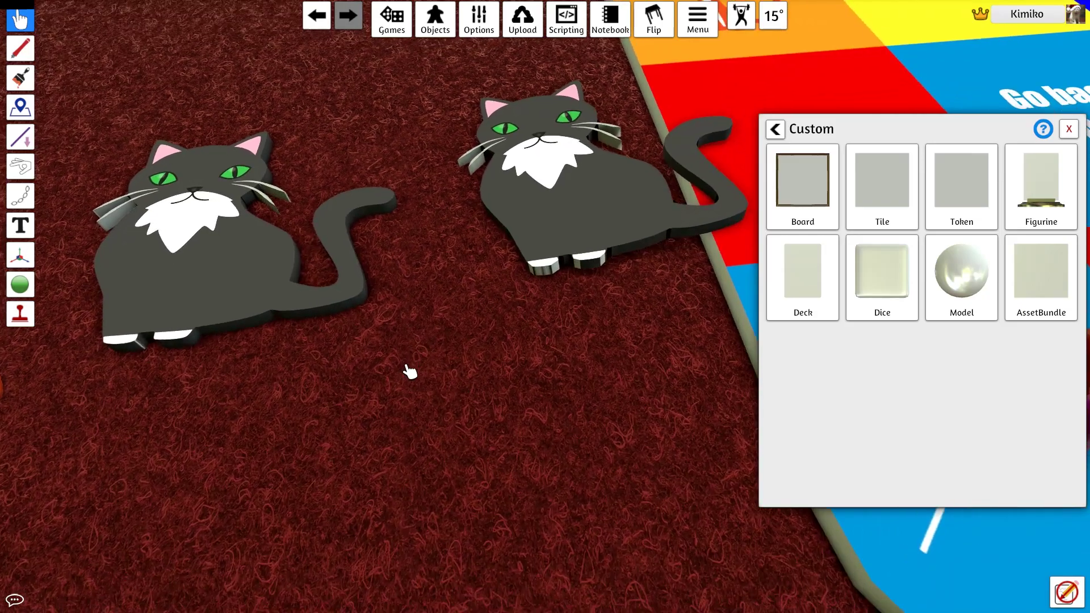
key(s)
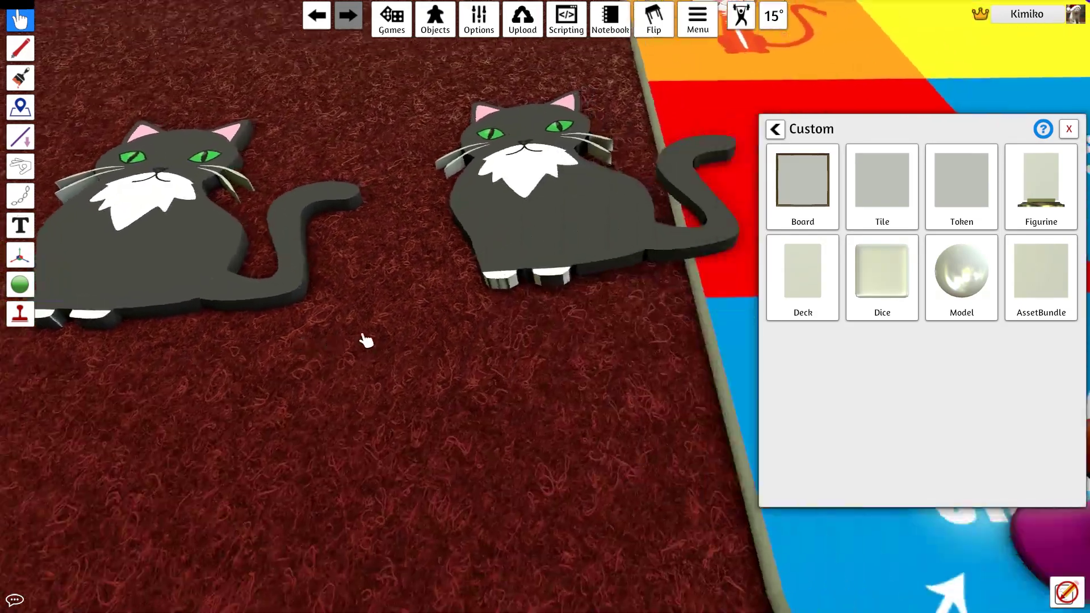
scroll(489, 250, up, 3)
key(a)
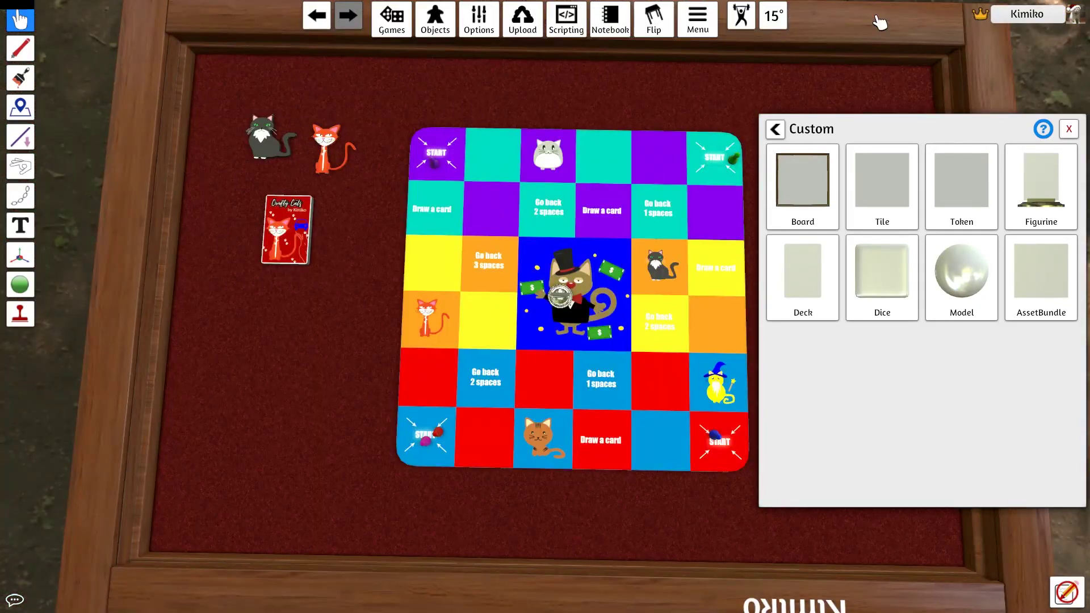
Import a cat figurine from Crafty Cats - #1.png and move it to the table's left
click(1042, 186)
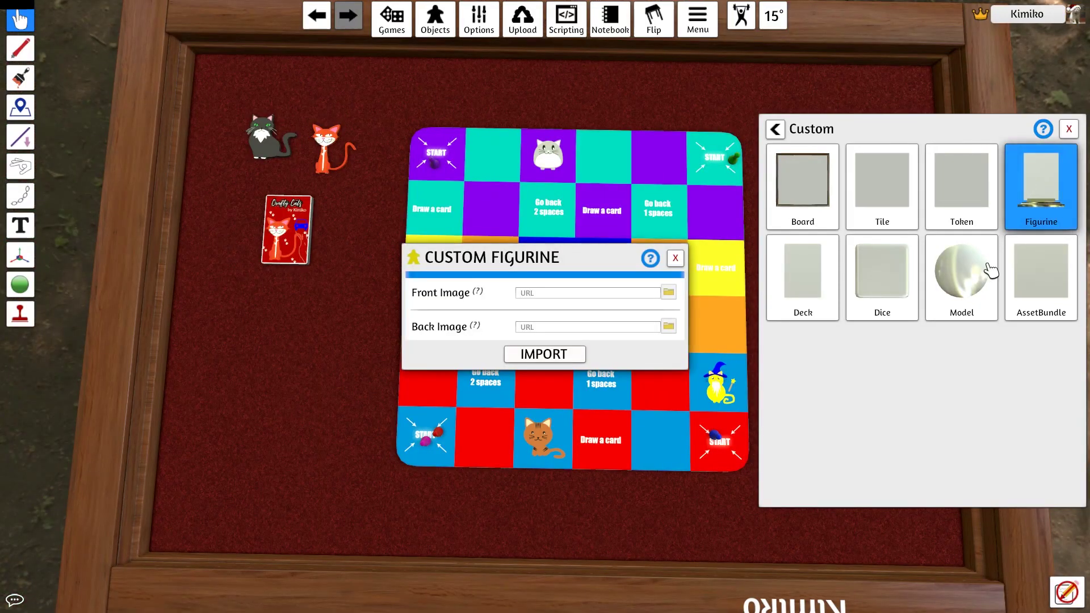
click(668, 292)
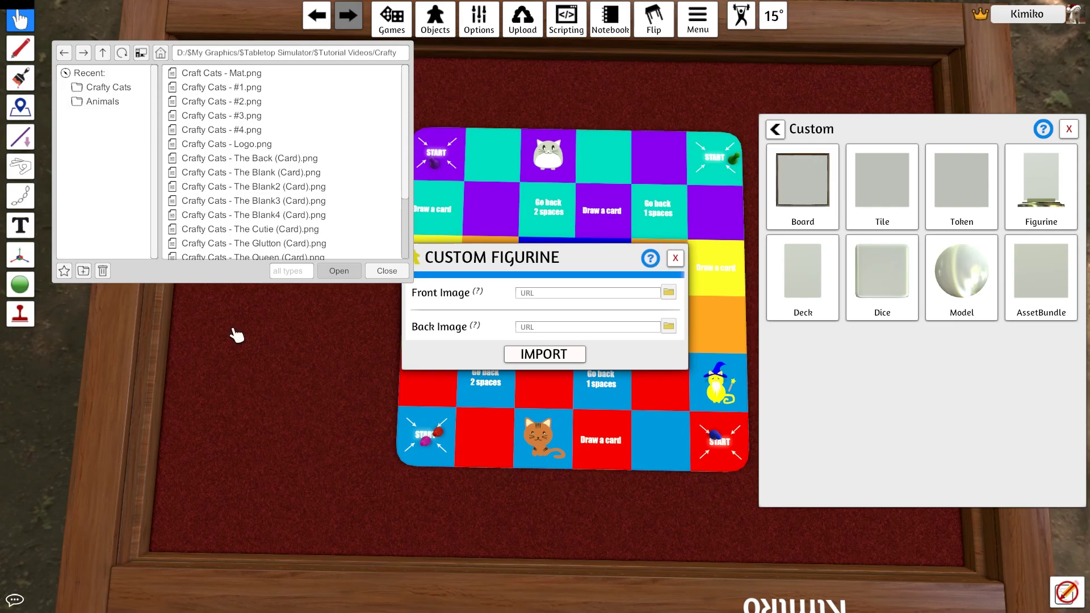
double_click(257, 90)
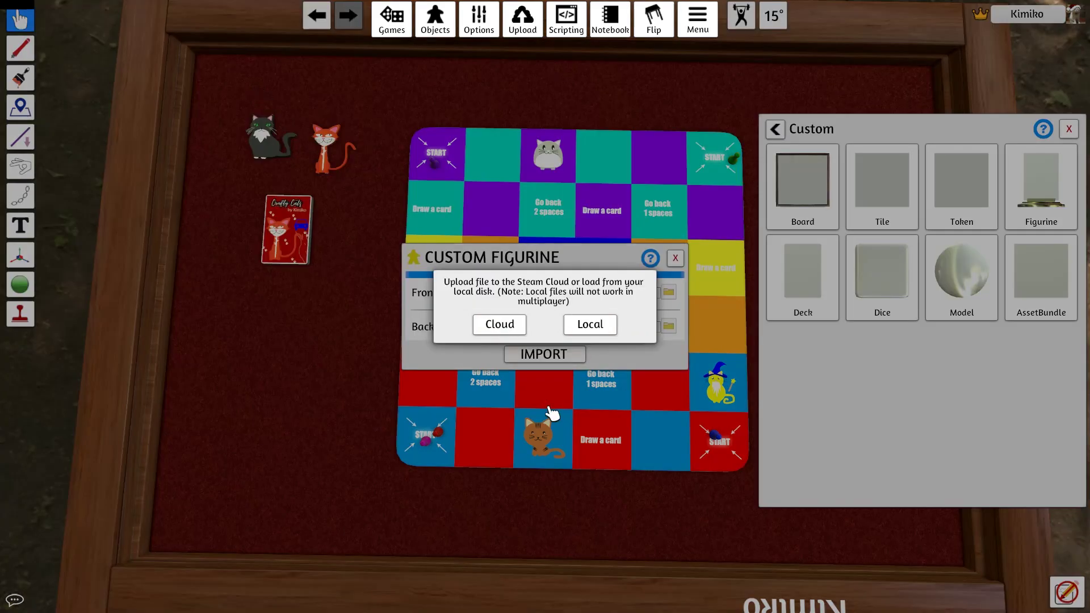
click(503, 329)
click(574, 355)
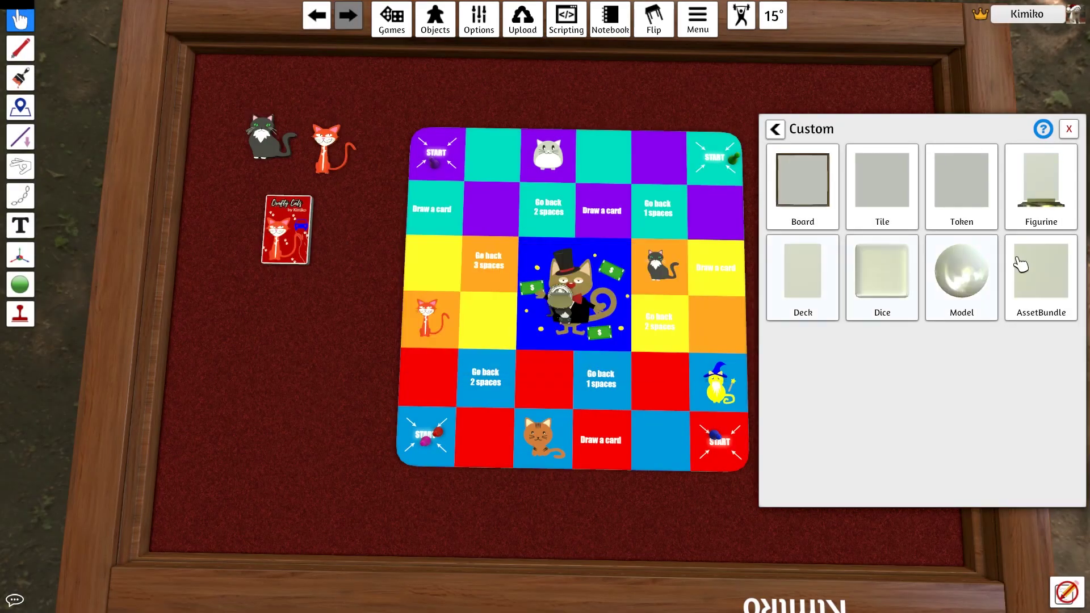
drag(560, 301, 340, 329)
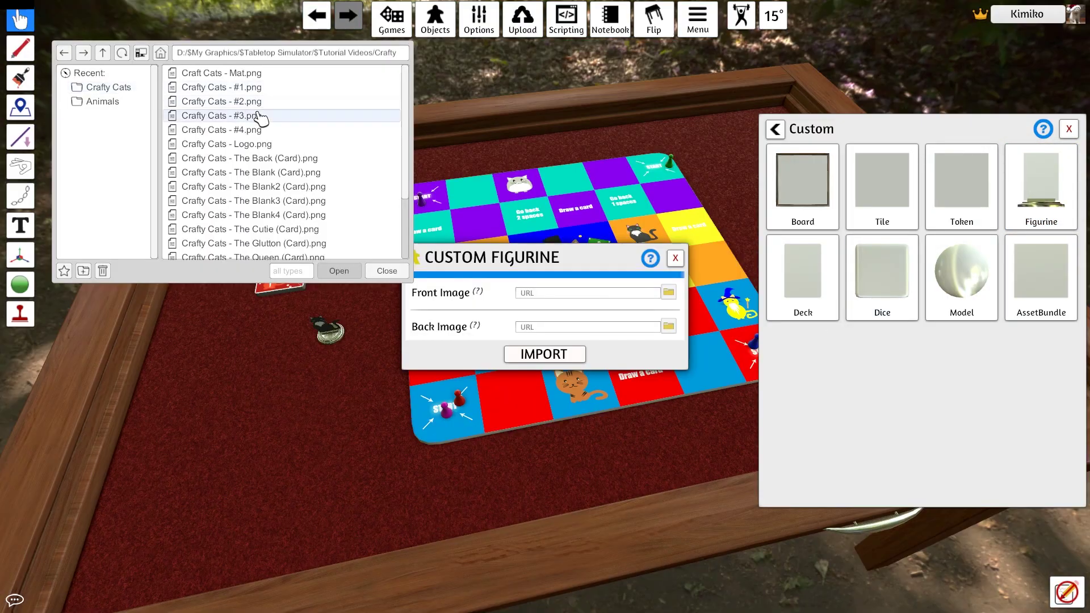
Import a second figurine from Crafty Cats - #4.png and place it left of the board
double_click(250, 130)
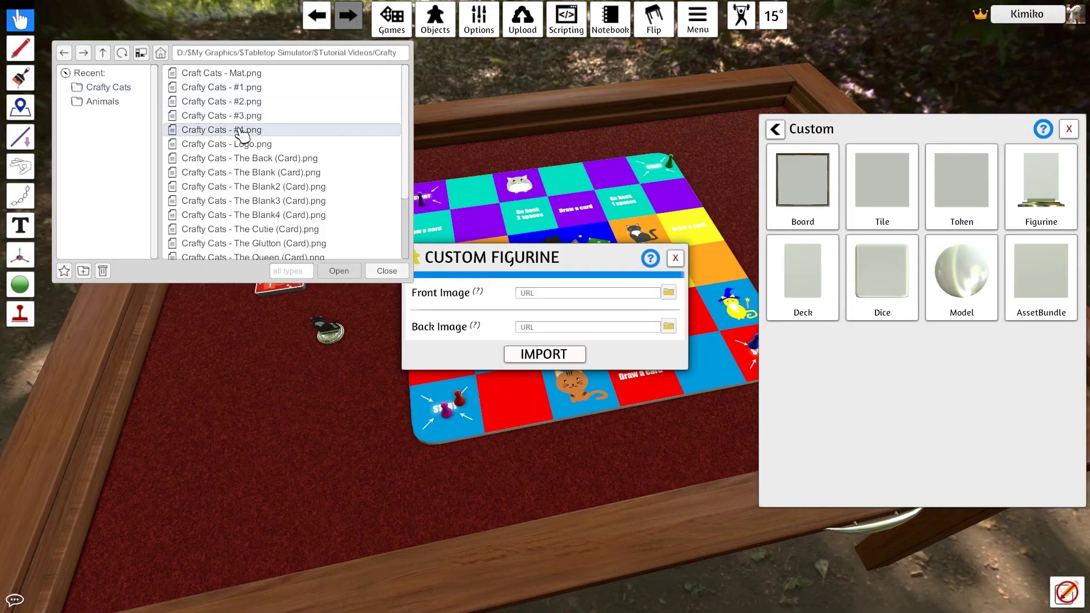
click(494, 325)
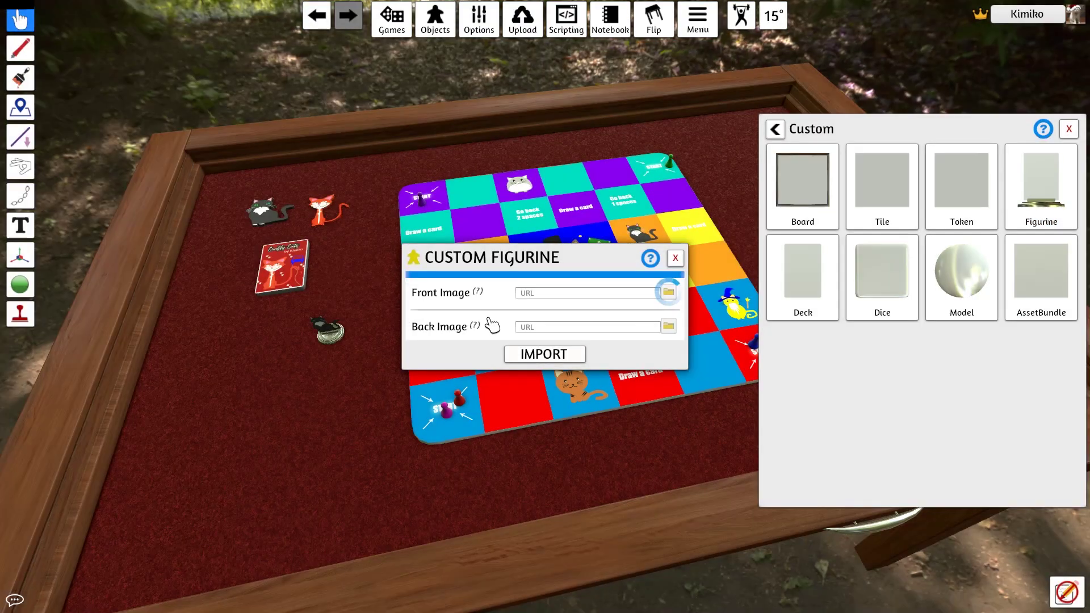
click(523, 353)
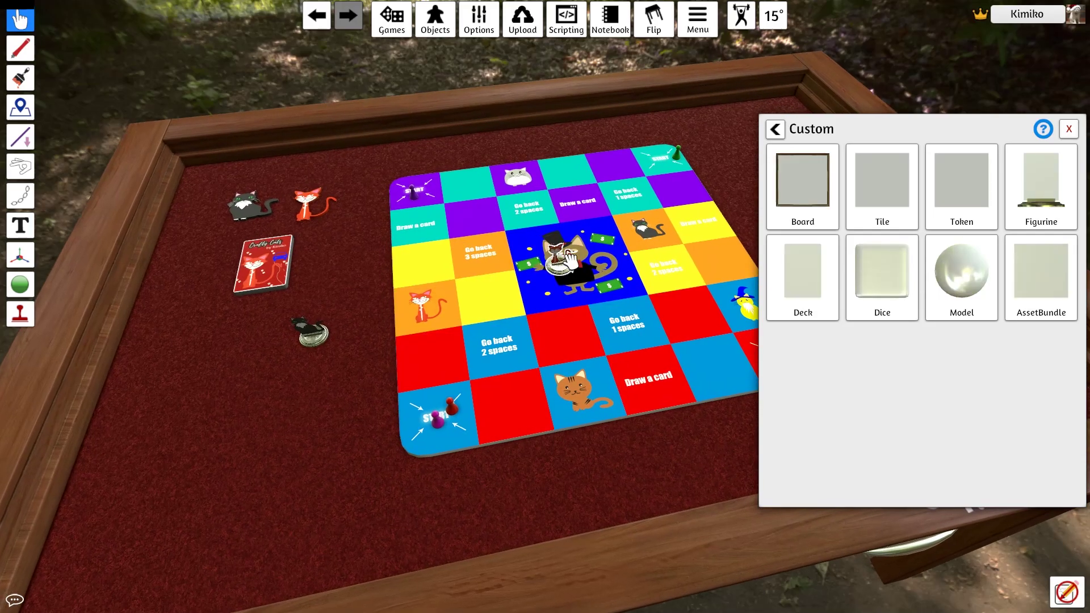
drag(562, 263, 244, 355)
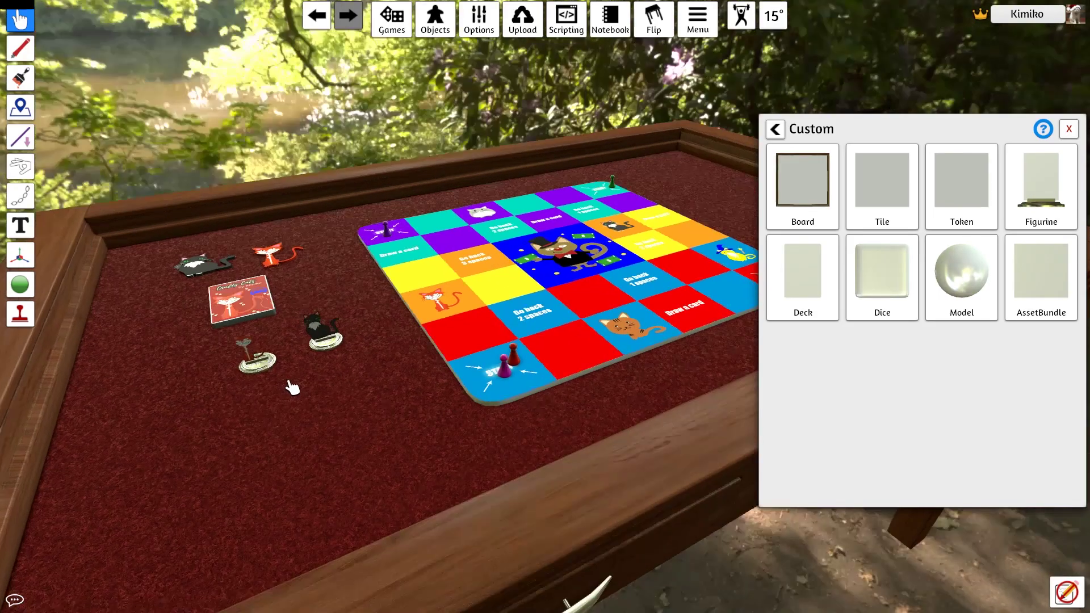
scroll(293, 388, up, 5)
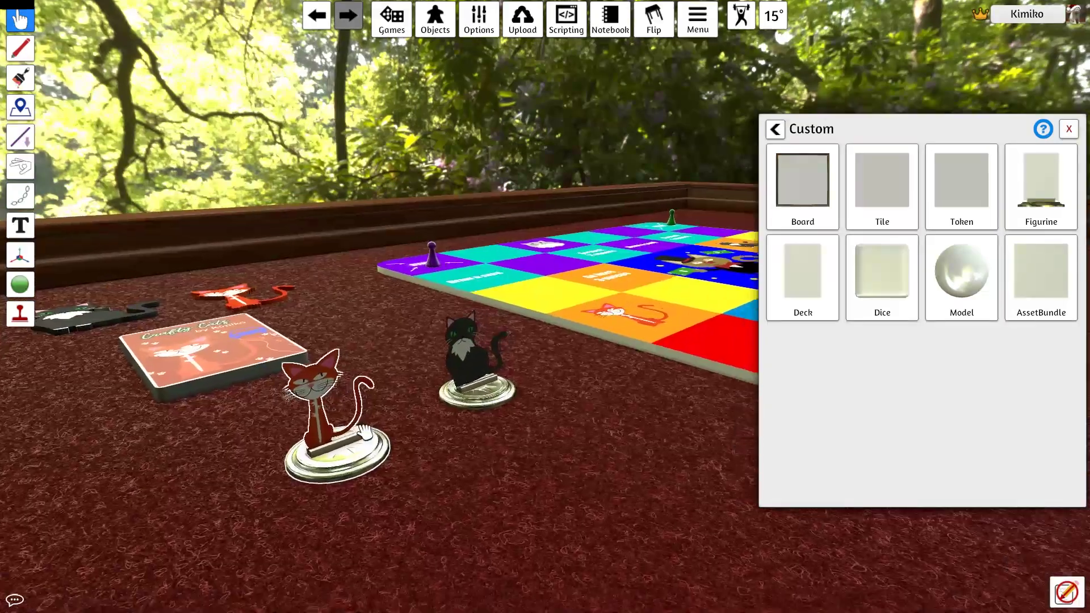
Import a custom d6 die using D6test2.png via Cloud and roll it once
key(d)
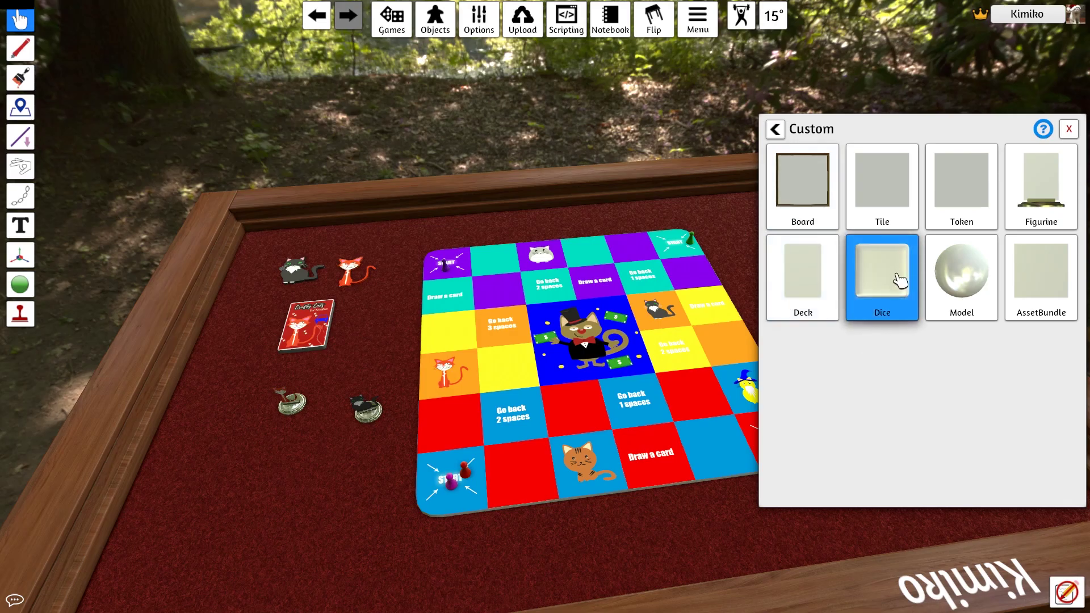
click(897, 276)
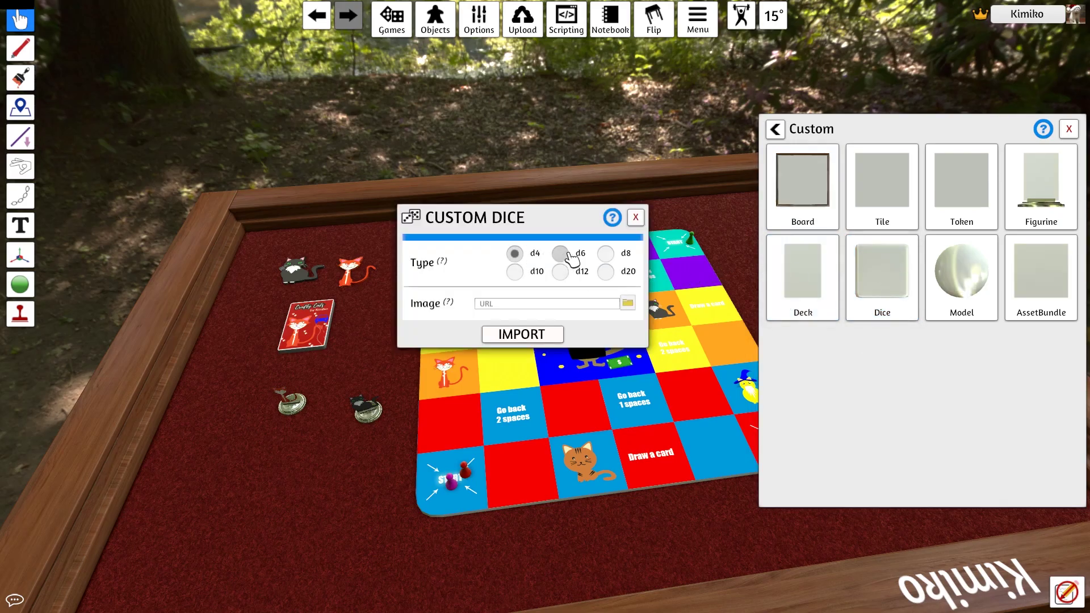
click(606, 254)
scroll(239, 227, down, 3)
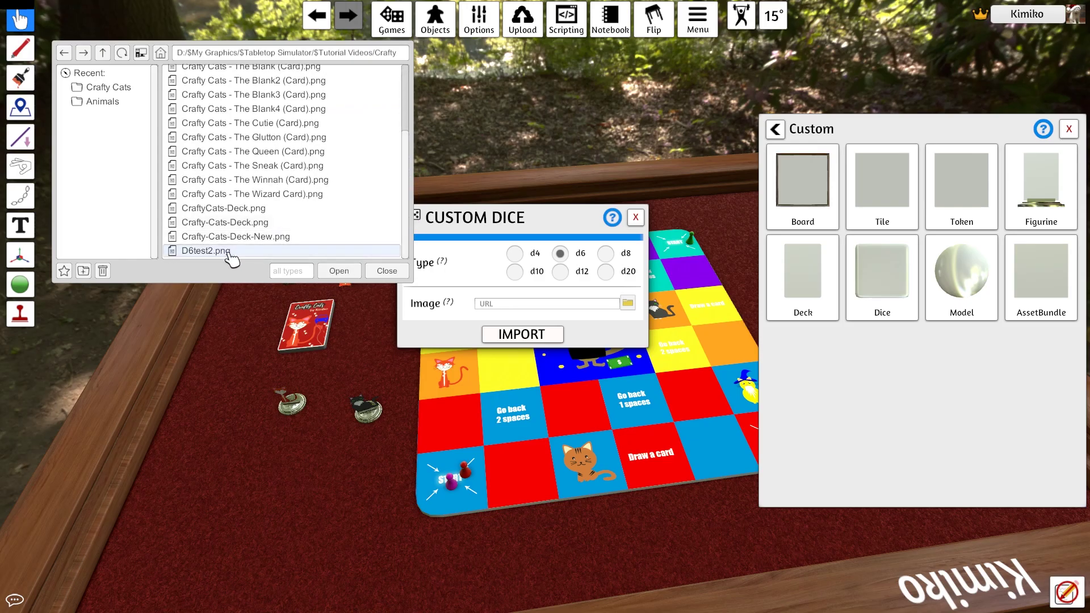
click(348, 275)
click(499, 325)
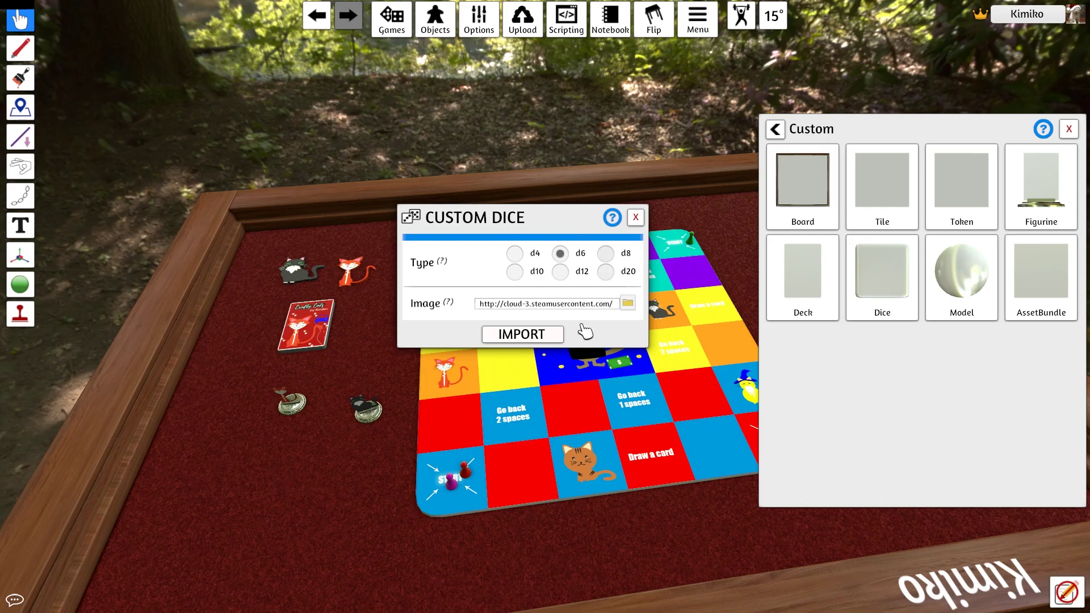
click(545, 336)
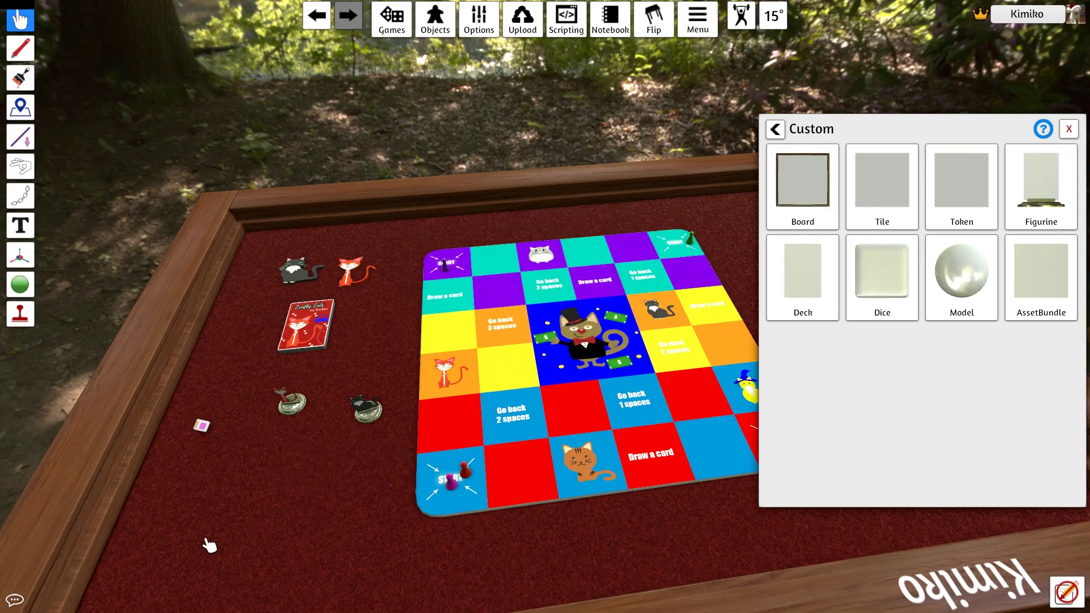
key(alt)
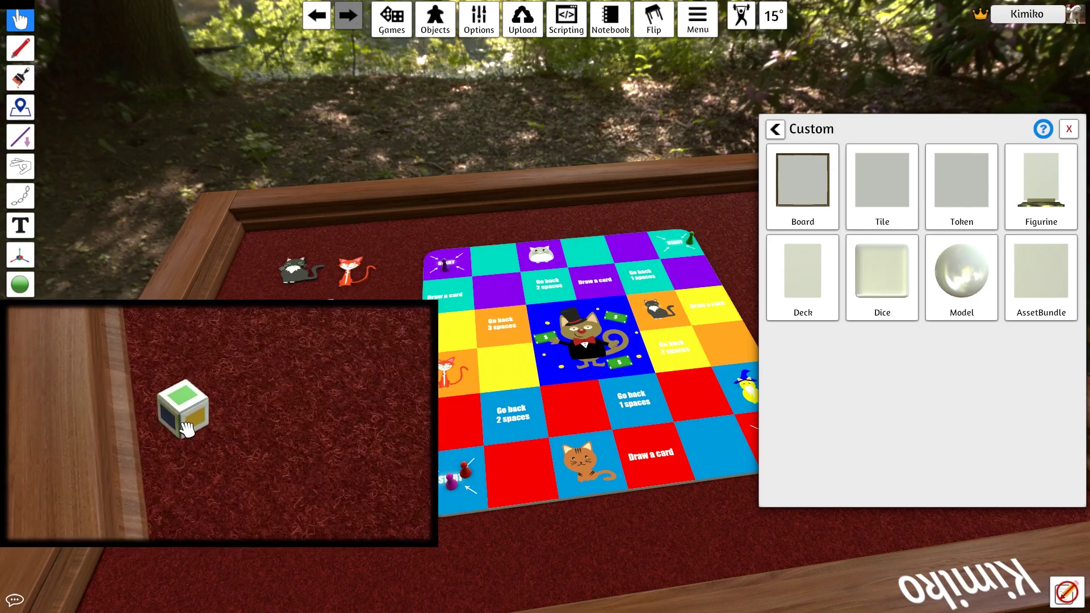
key(r)
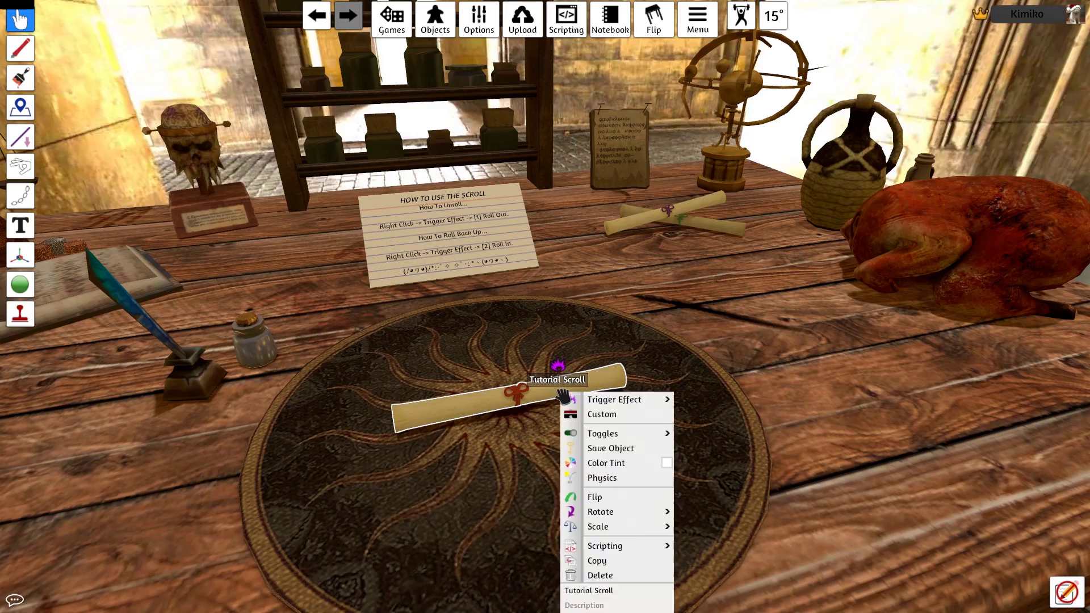
Unroll the Tutorial Scroll and the Glasstaff Documents with their trigger effects
mouse_move(653, 400)
click(695, 401)
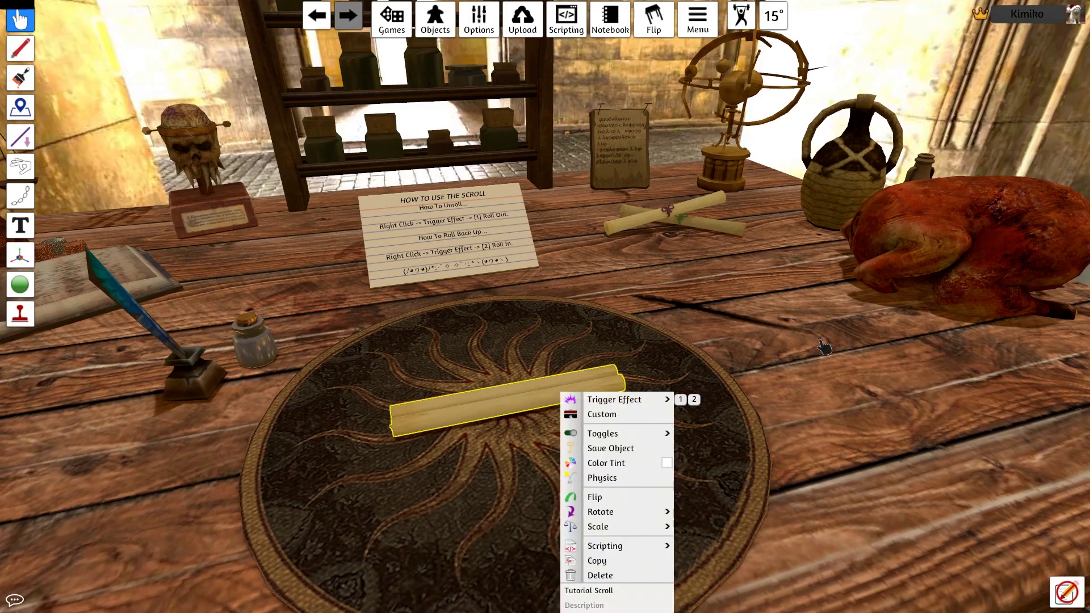
right_click(639, 223)
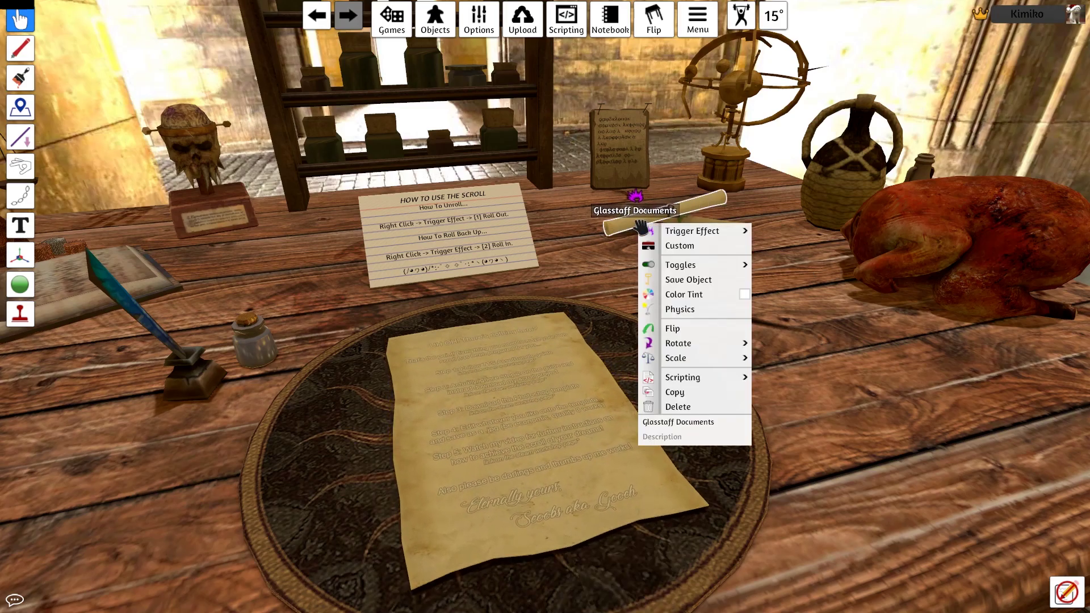
click(760, 231)
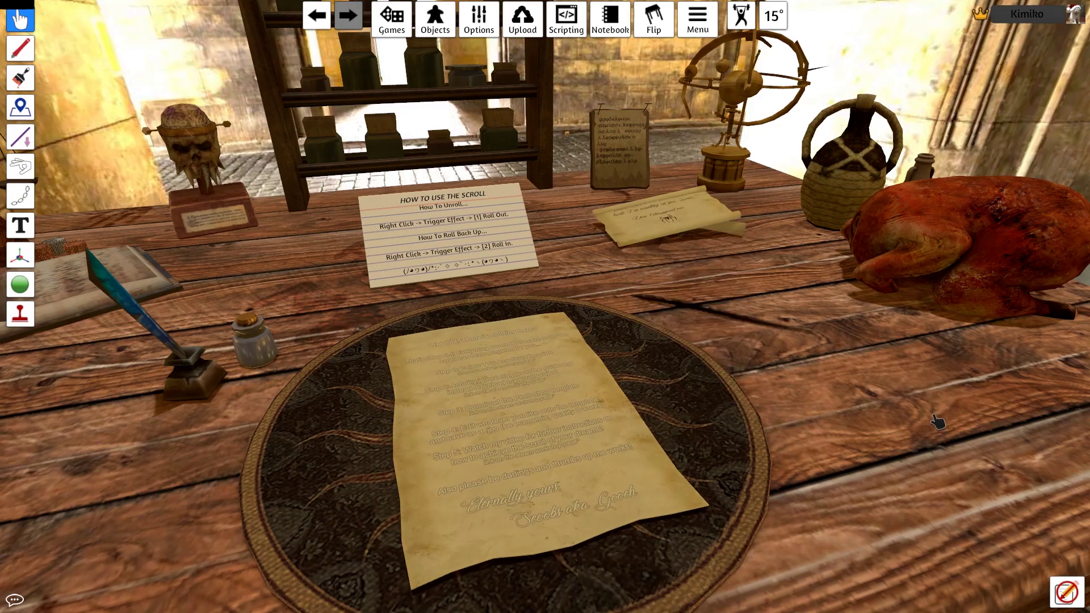
Roll the Tutorial Scroll and the Glasstaff Documents letter back up
right_click(486, 384)
mouse_move(539, 390)
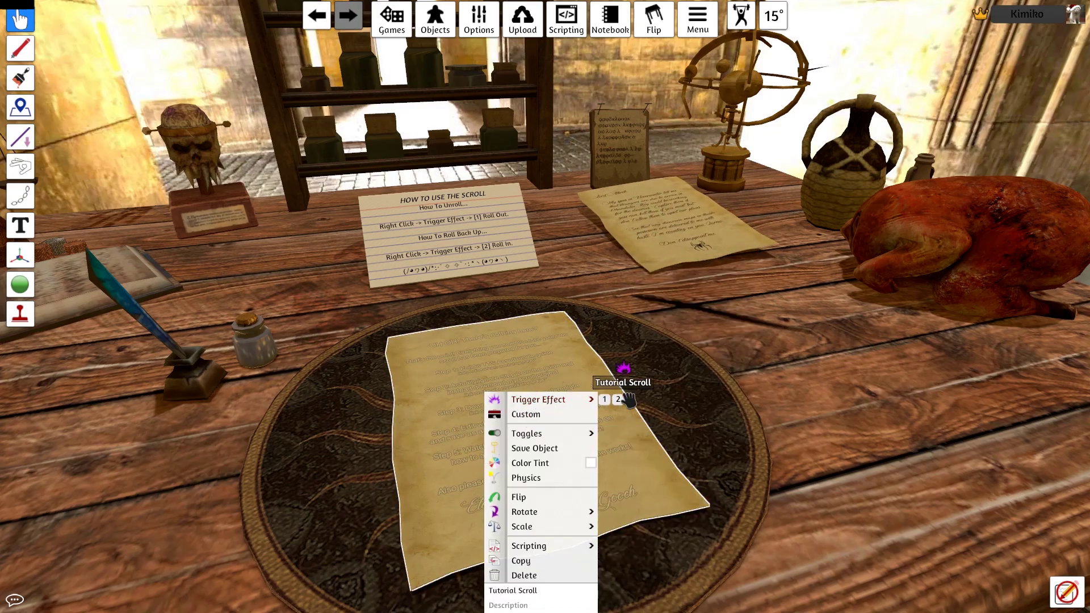
click(624, 407)
right_click(654, 232)
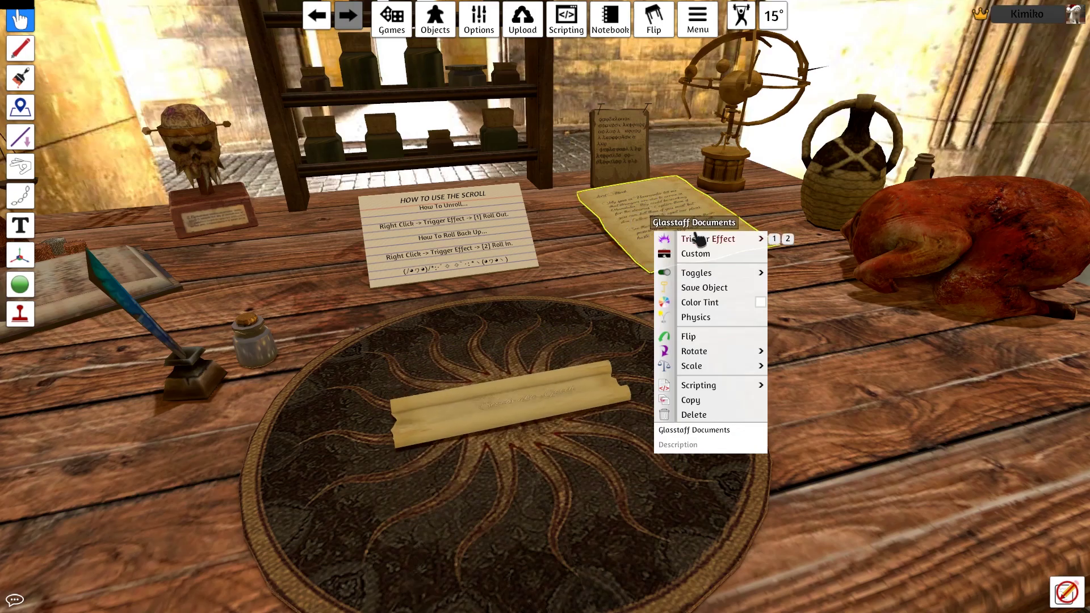
mouse_move(739, 238)
click(787, 238)
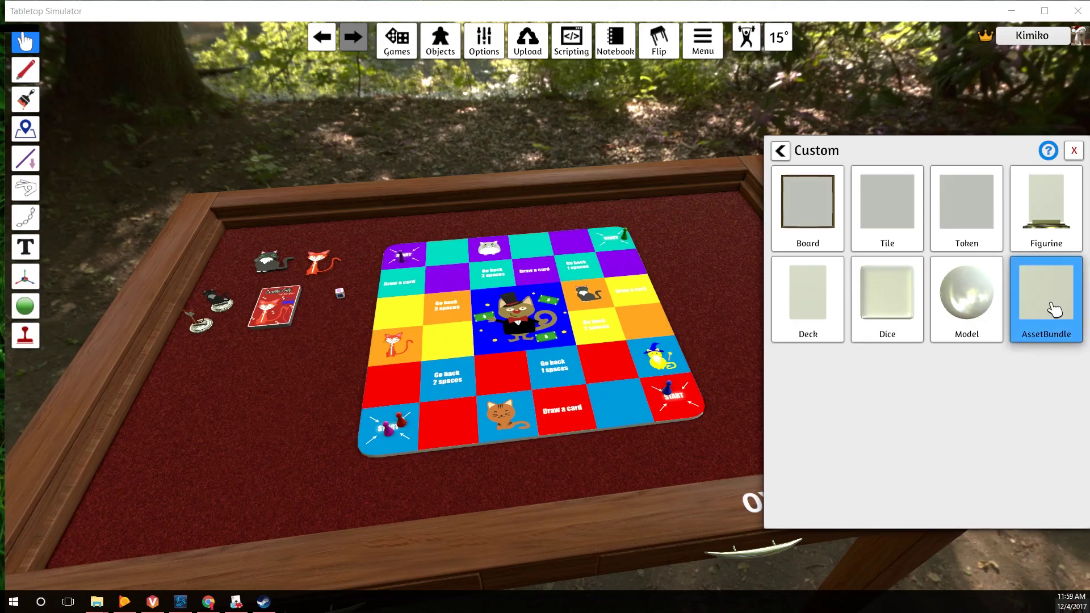
Load AssetBundles/zombie friend.unity3d as a custom asset bundle and upload it to the Cloud
click(1046, 298)
click(681, 261)
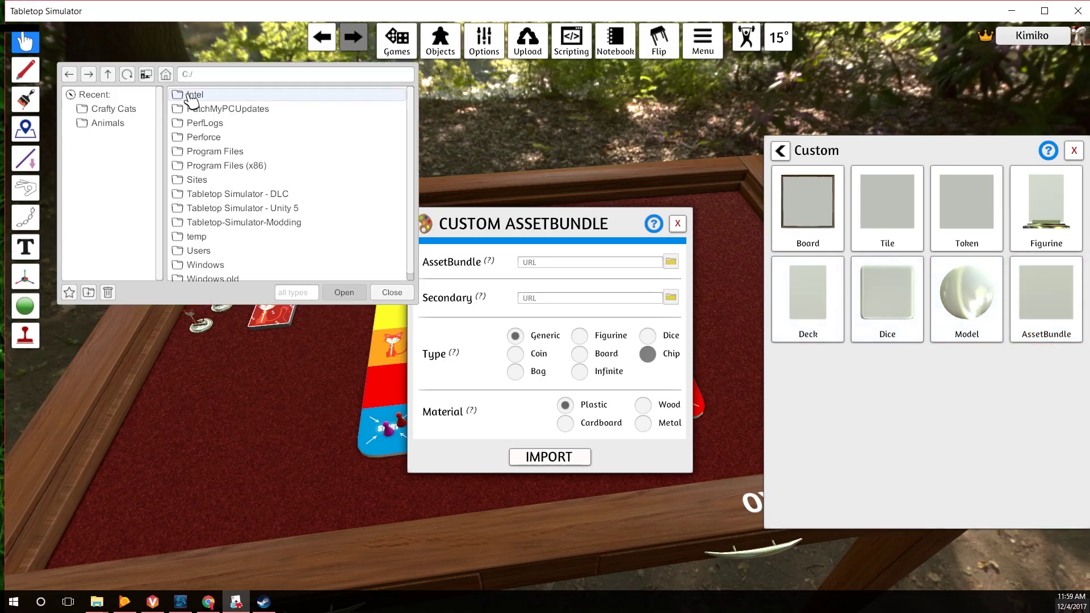
double_click(293, 222)
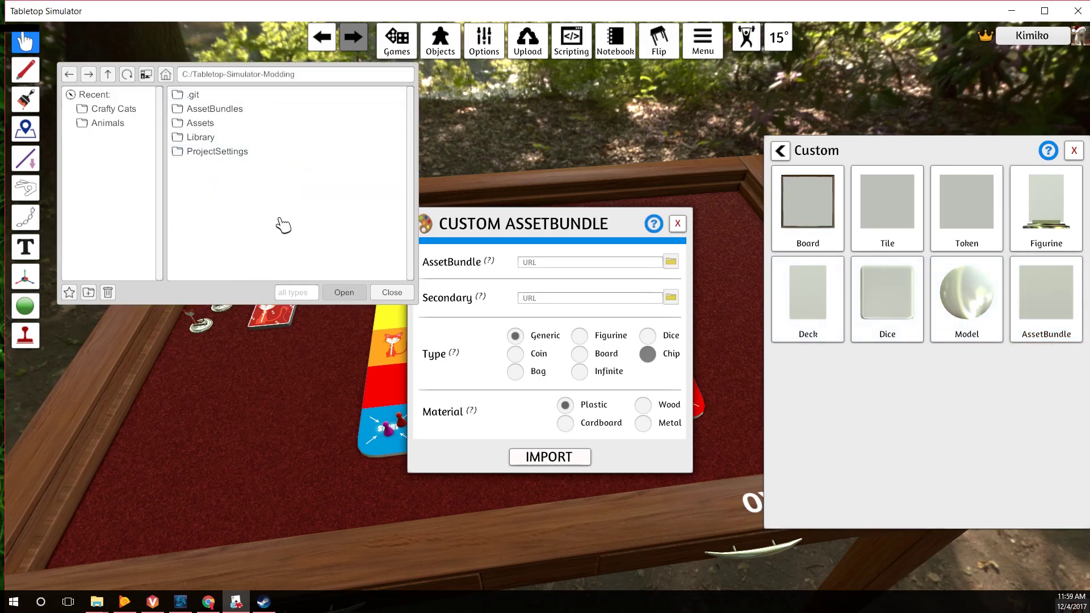
double_click(232, 109)
click(238, 100)
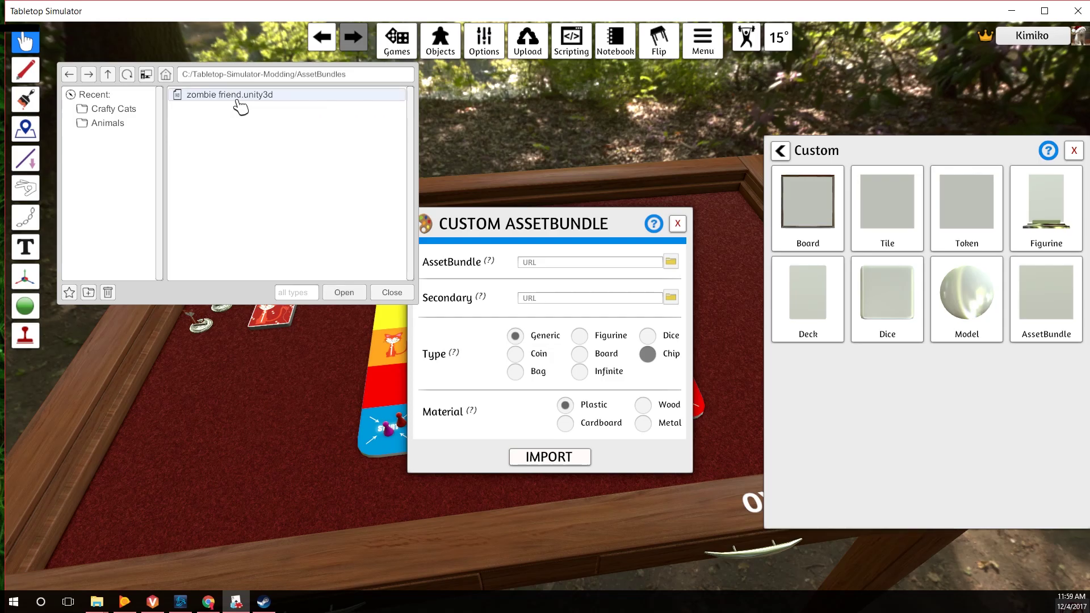
click(340, 292)
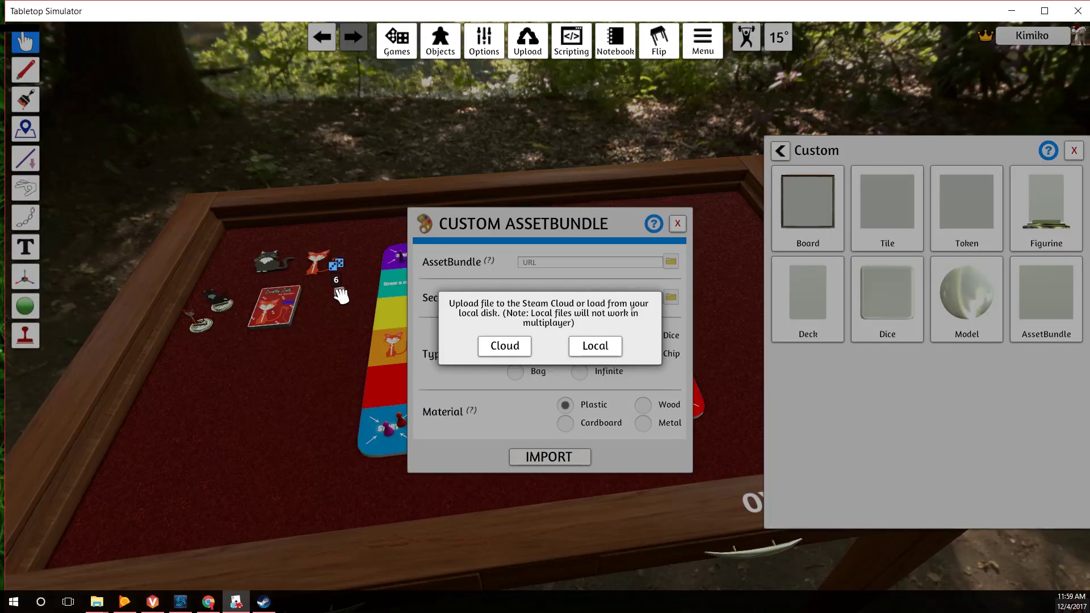
click(505, 347)
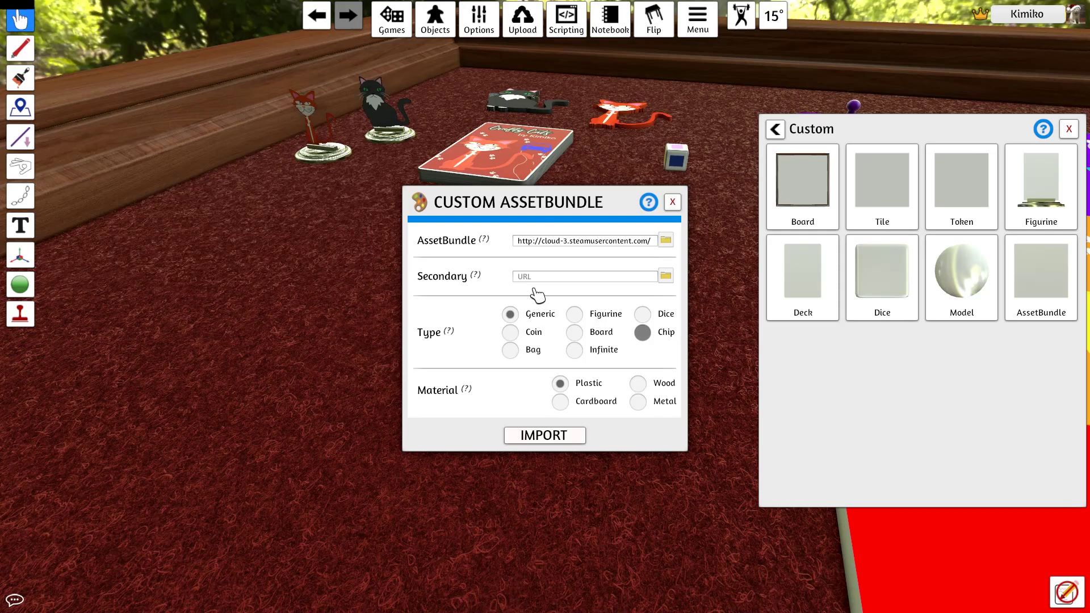
Set the bundle's type to Figurine and material to Metal, then import it
click(575, 315)
click(638, 402)
click(543, 437)
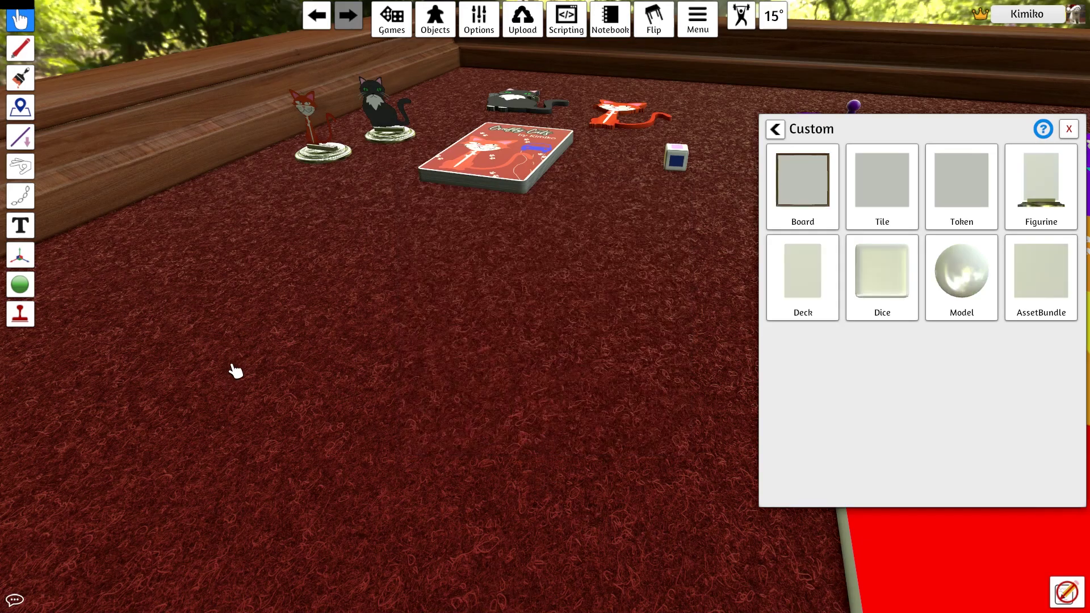
key(space)
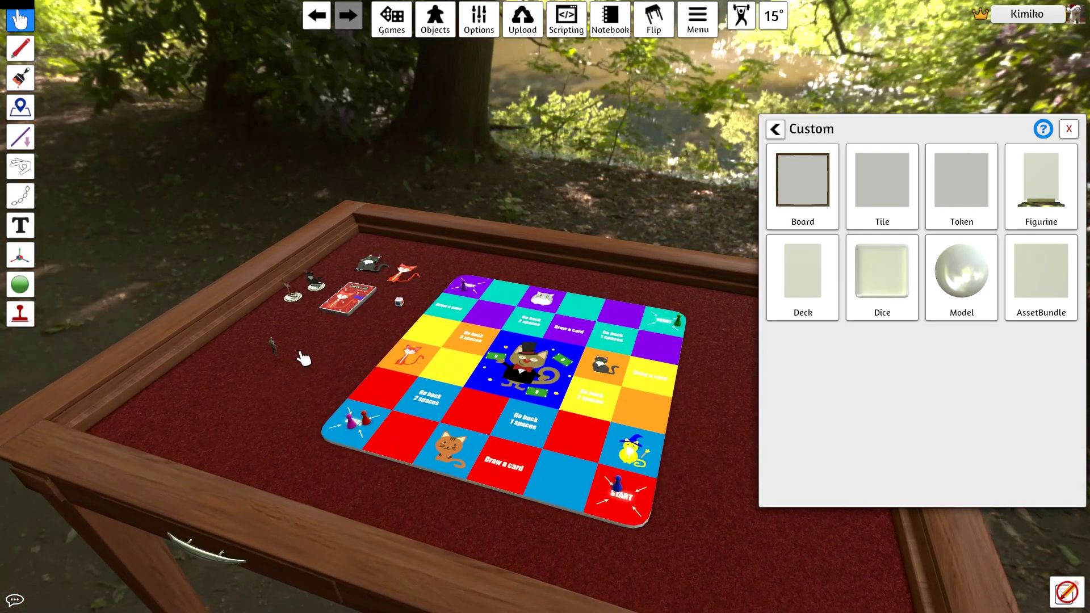
Move the zombie figurine onto the open felt and zoom in on it
scroll(301, 360, up, 5)
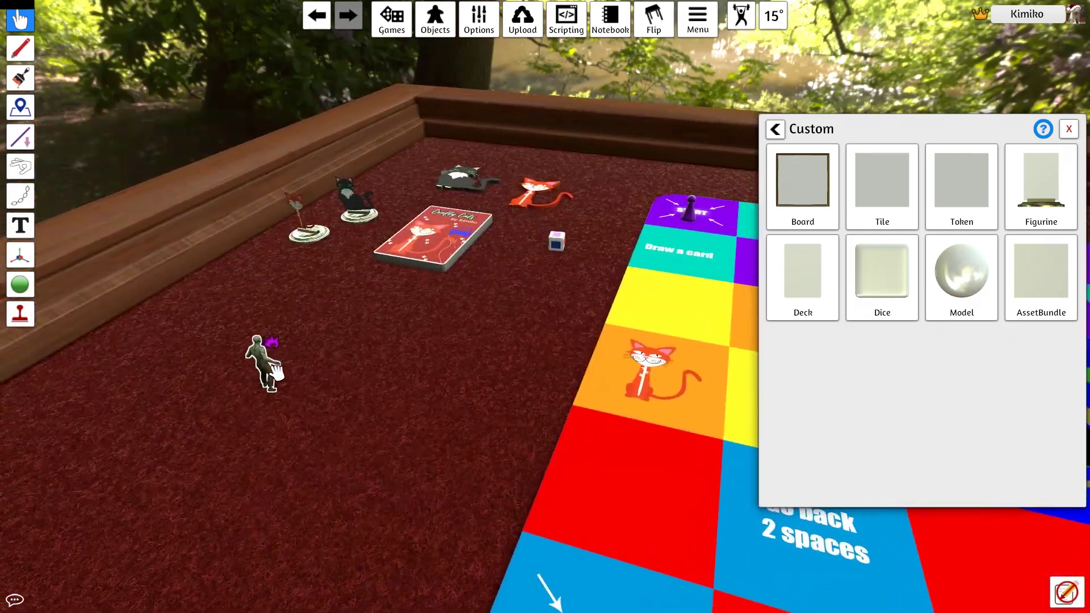
drag(255, 359, 359, 341)
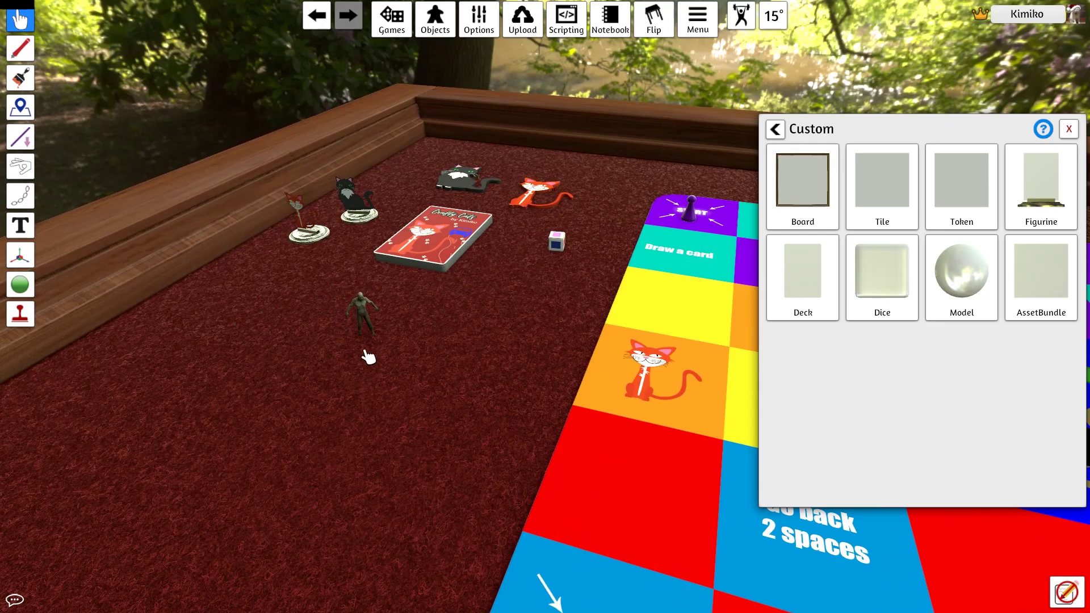
key(space)
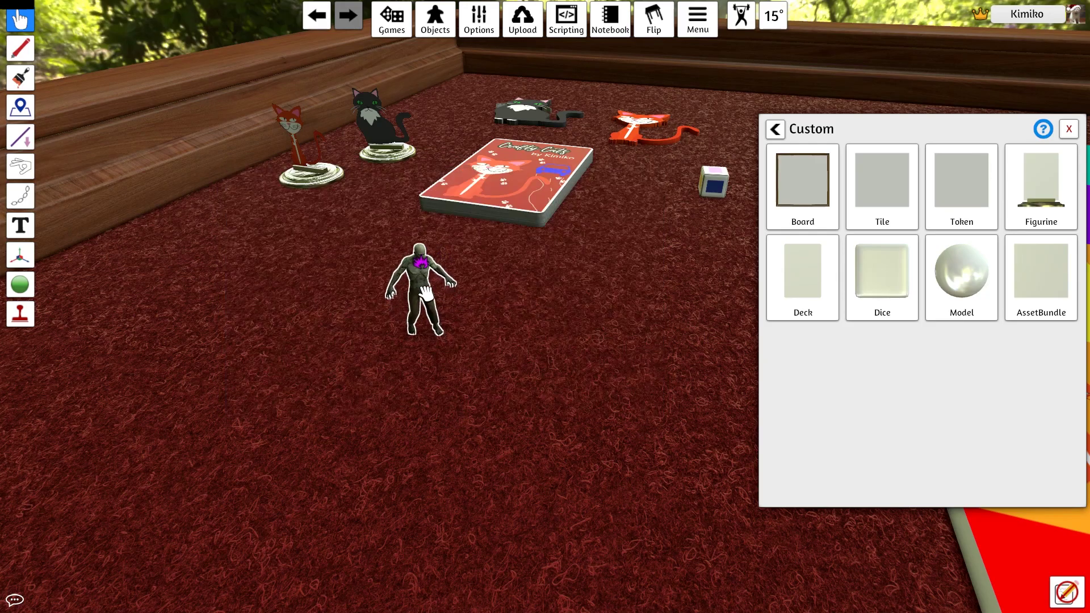
Play the zombie's Looping Effect 1, then switch it to Looping Effect 2
right_click(426, 294)
mouse_move(500, 297)
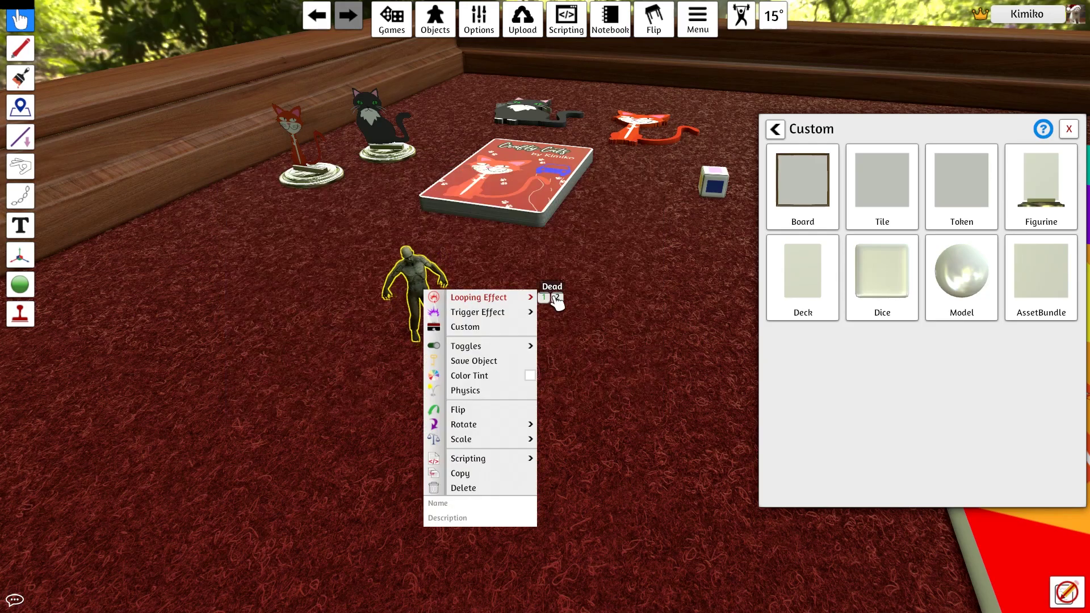
click(658, 419)
right_click(422, 322)
mouse_move(480, 324)
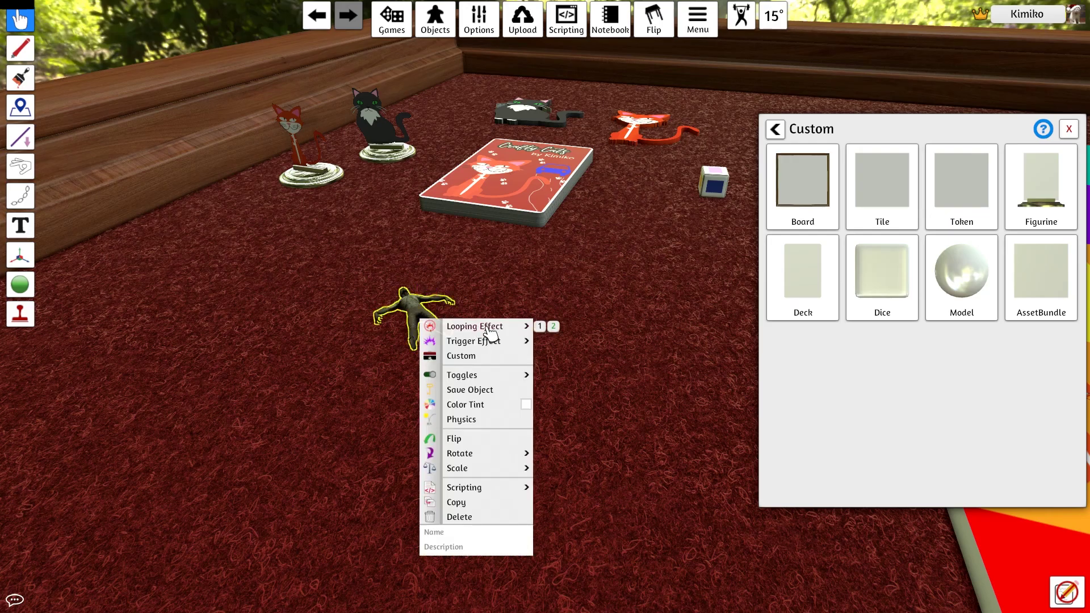
click(543, 325)
click(593, 463)
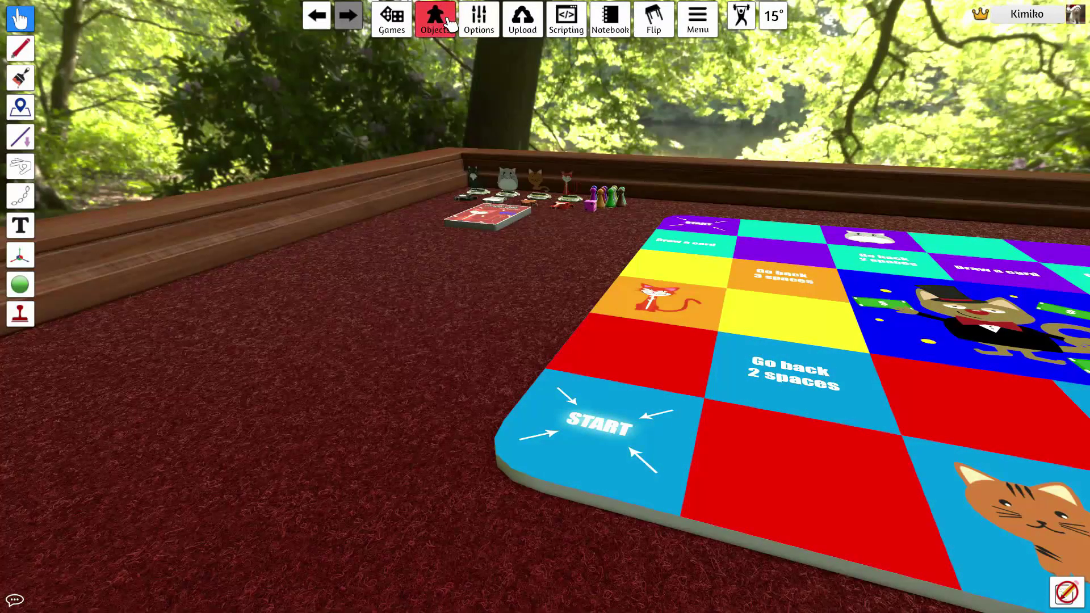
Start a custom Model from Components > Custom and upload Coin.obj as its mesh
click(448, 23)
click(451, 41)
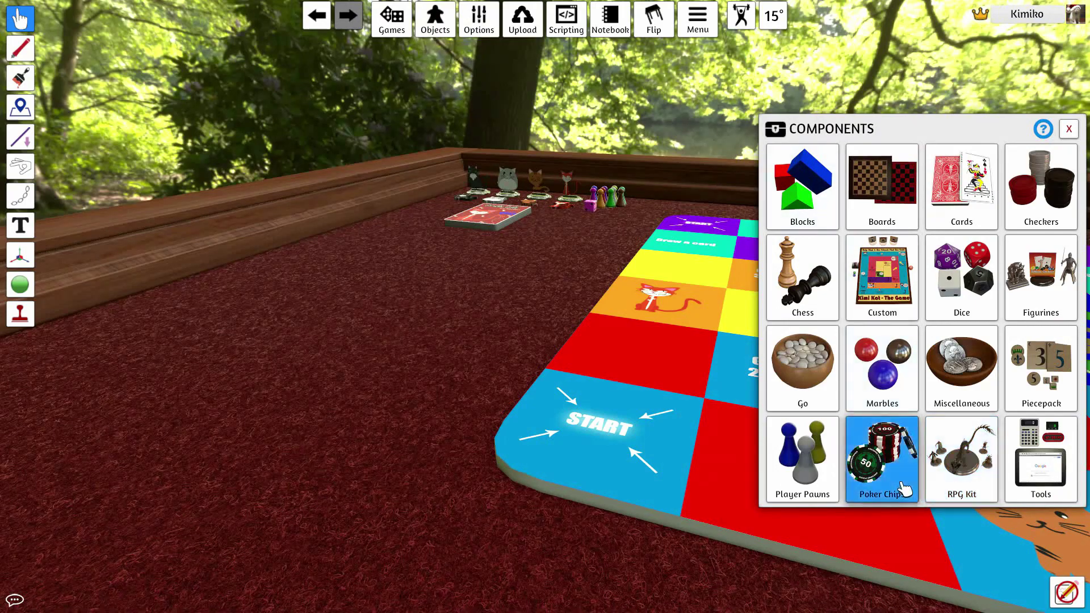
click(892, 278)
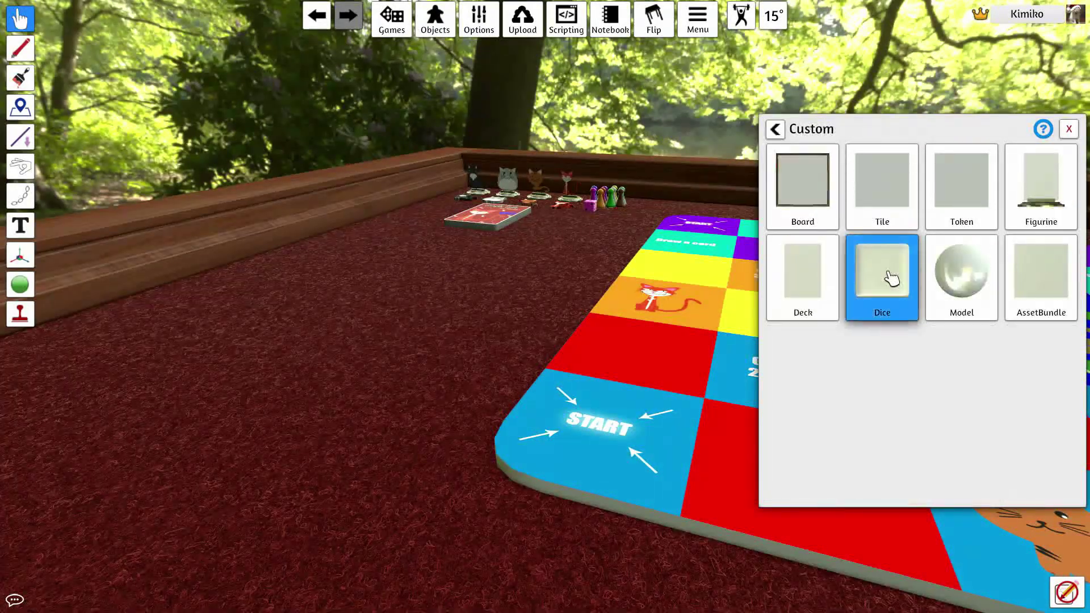
click(956, 271)
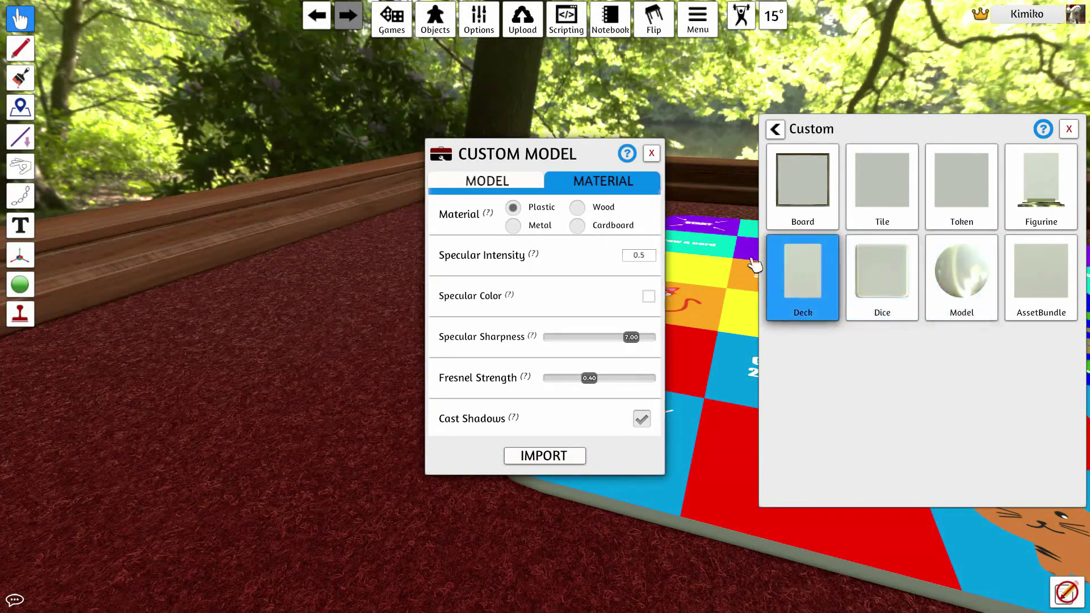
click(531, 181)
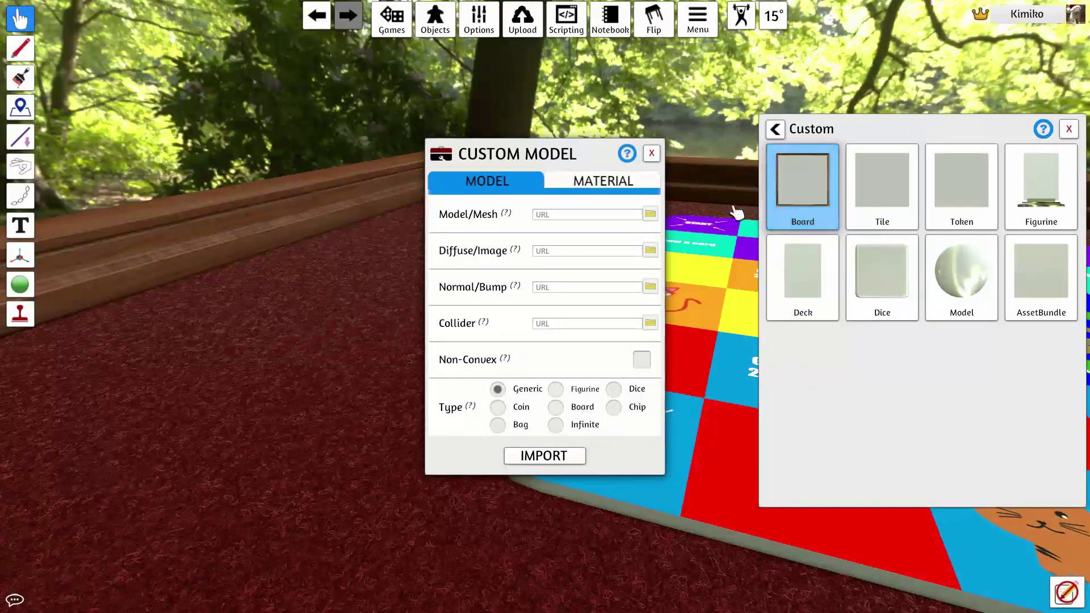
click(650, 213)
click(209, 118)
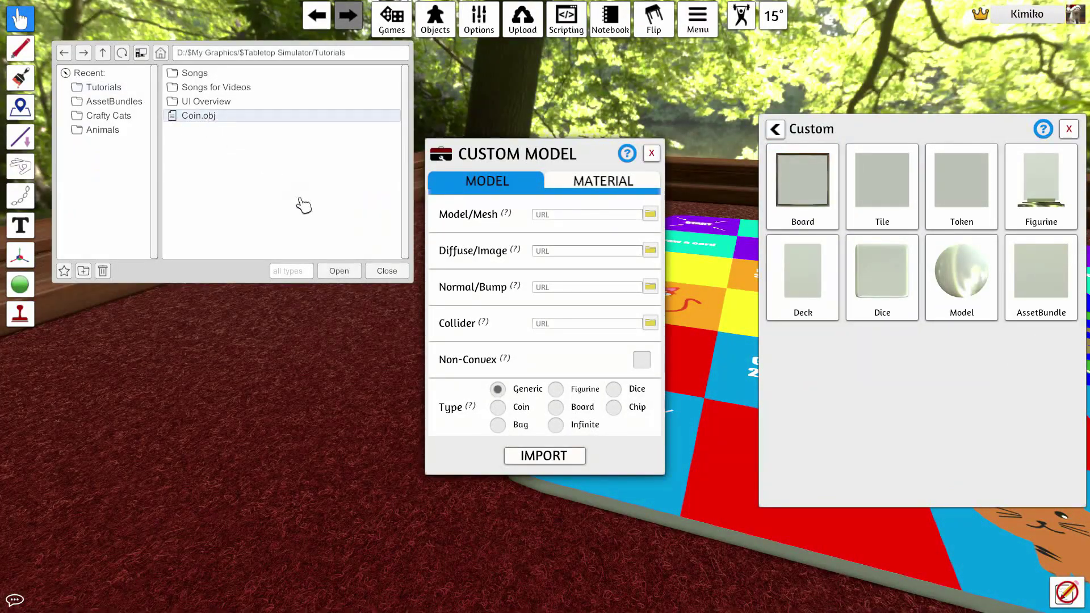
click(340, 271)
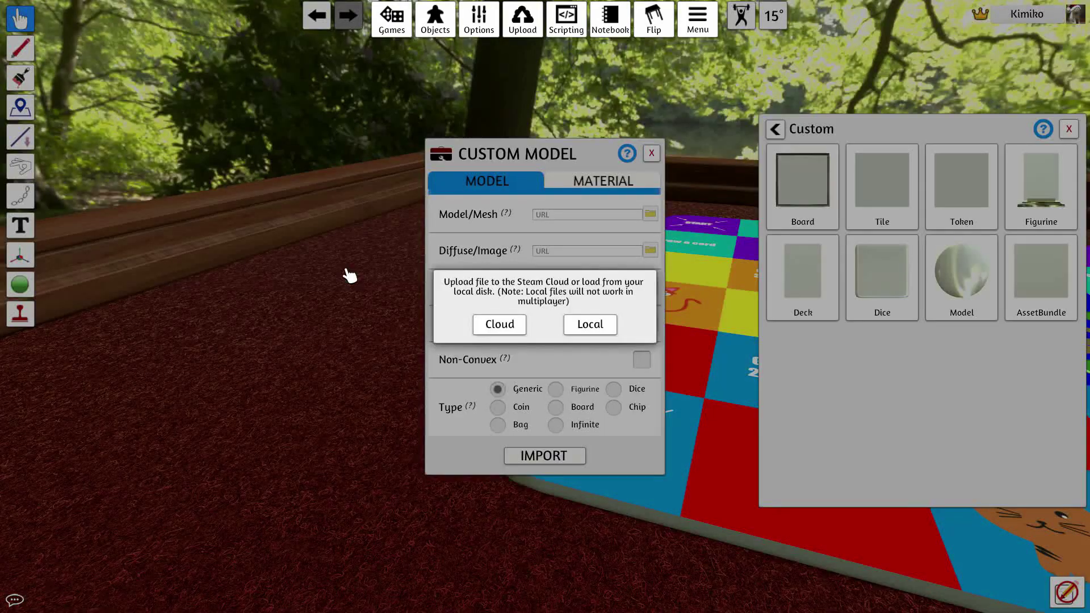
click(479, 327)
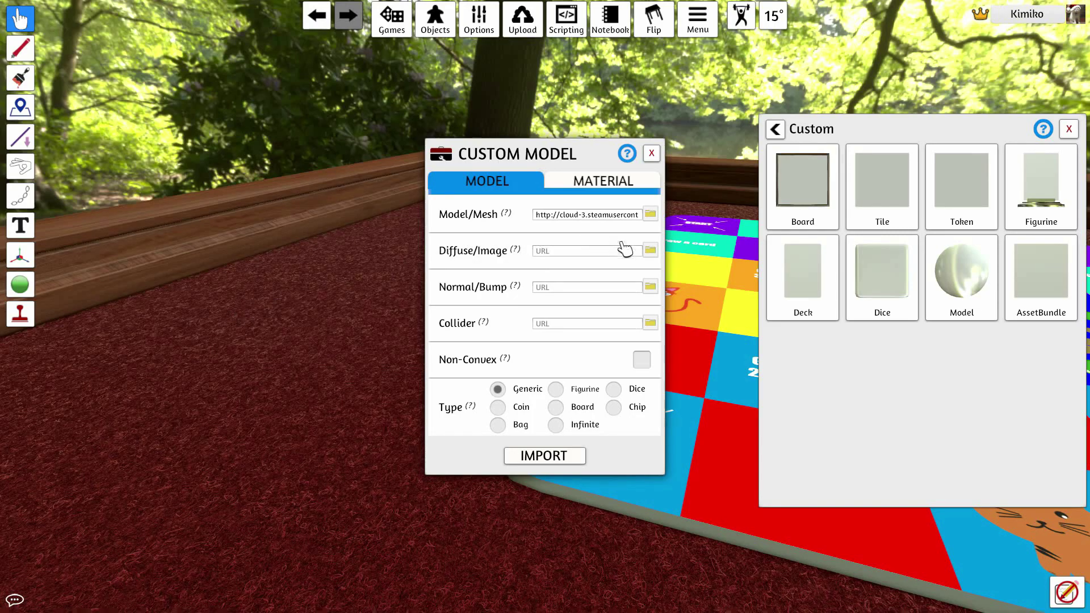
Upload Coin Template.png as the diffuse image and set the model type to Coin
click(651, 249)
click(251, 146)
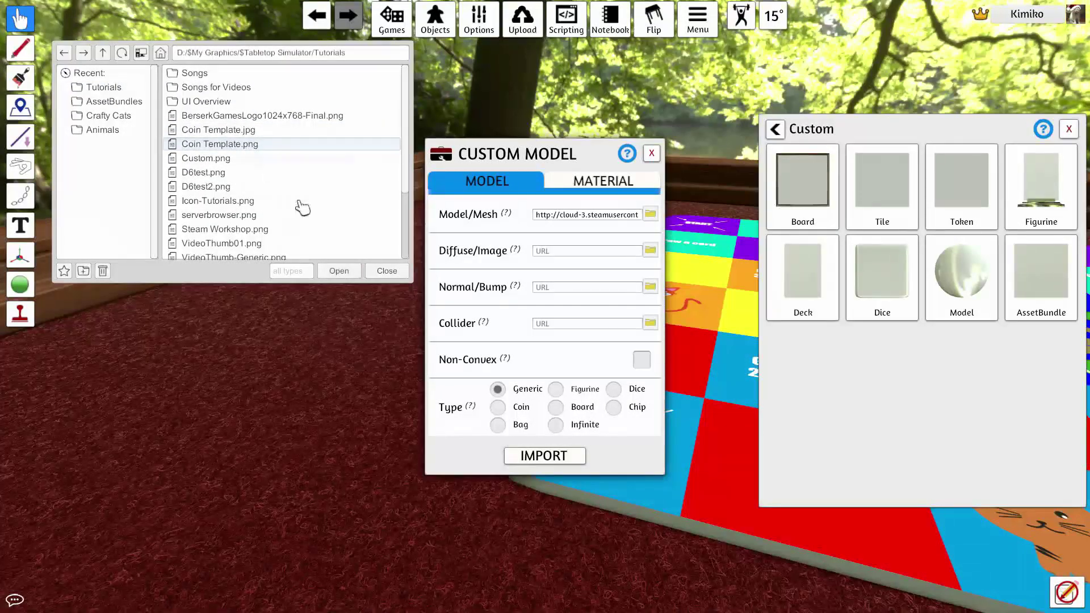
click(344, 273)
click(498, 334)
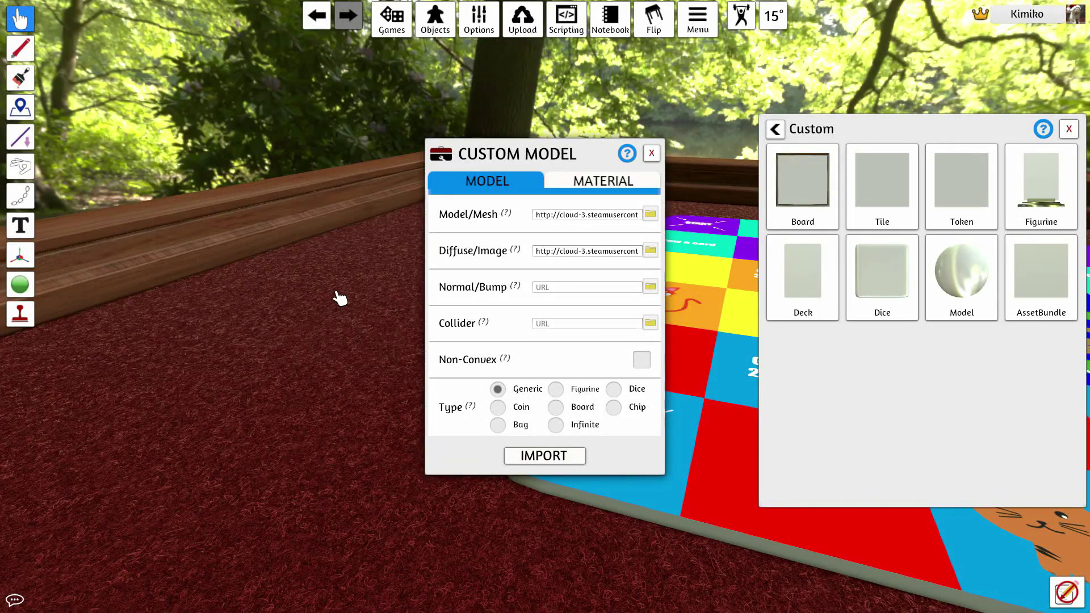
click(643, 361)
click(644, 360)
click(502, 408)
Give the coin a Wood material with tuned specular sharpness and fresnel, then import it
click(628, 186)
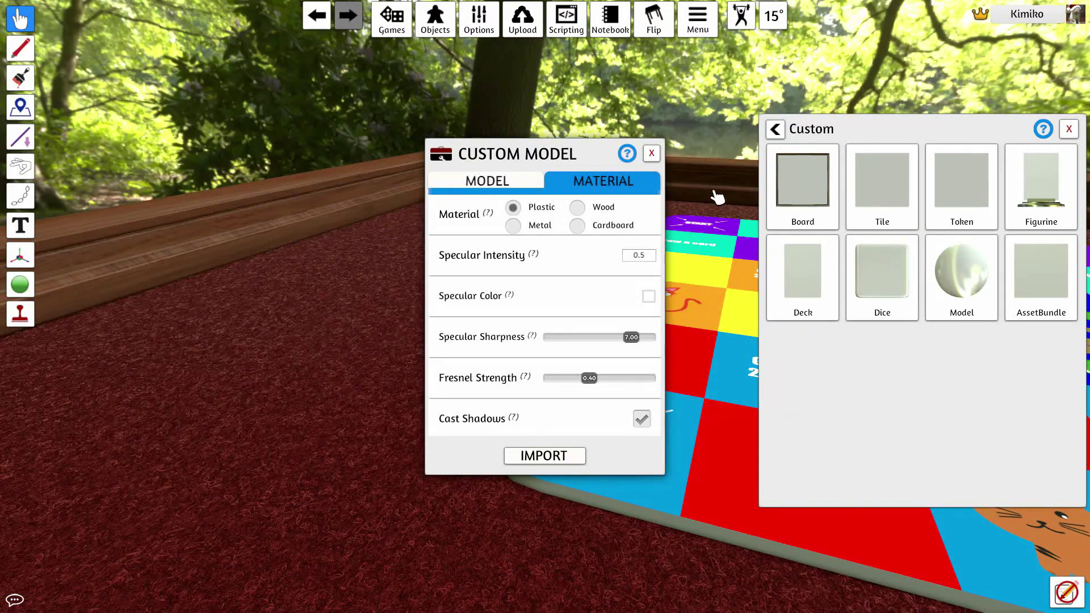
click(514, 225)
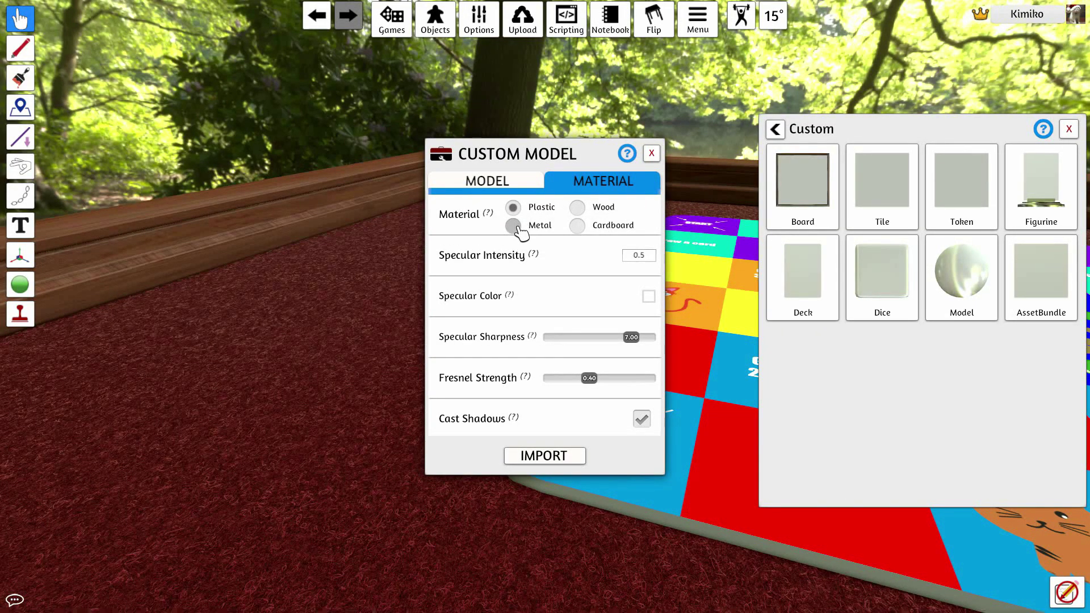
click(591, 226)
click(577, 208)
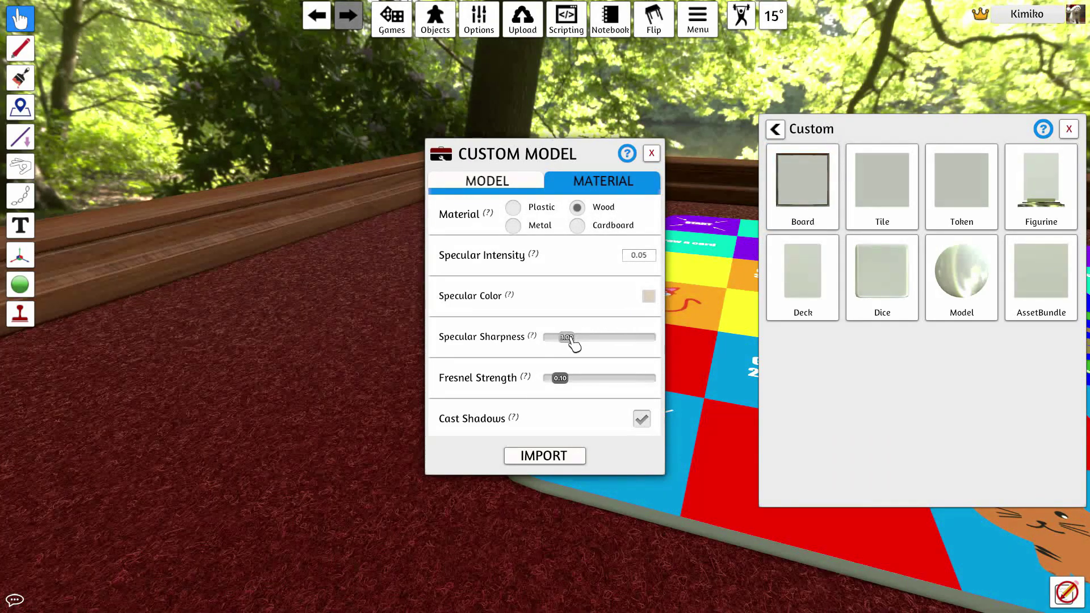
drag(573, 343, 572, 382)
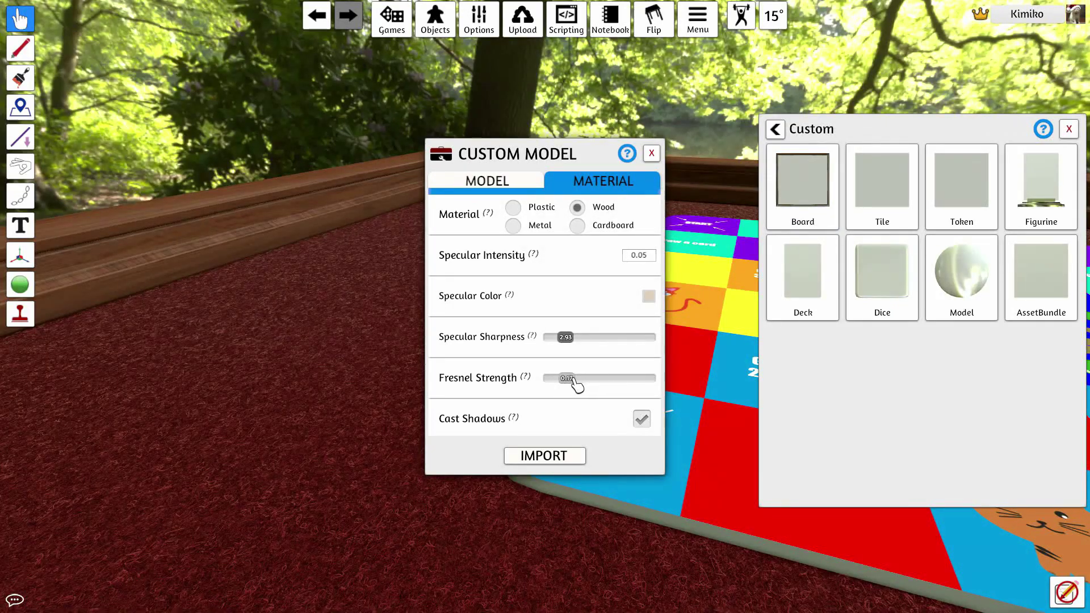
click(643, 420)
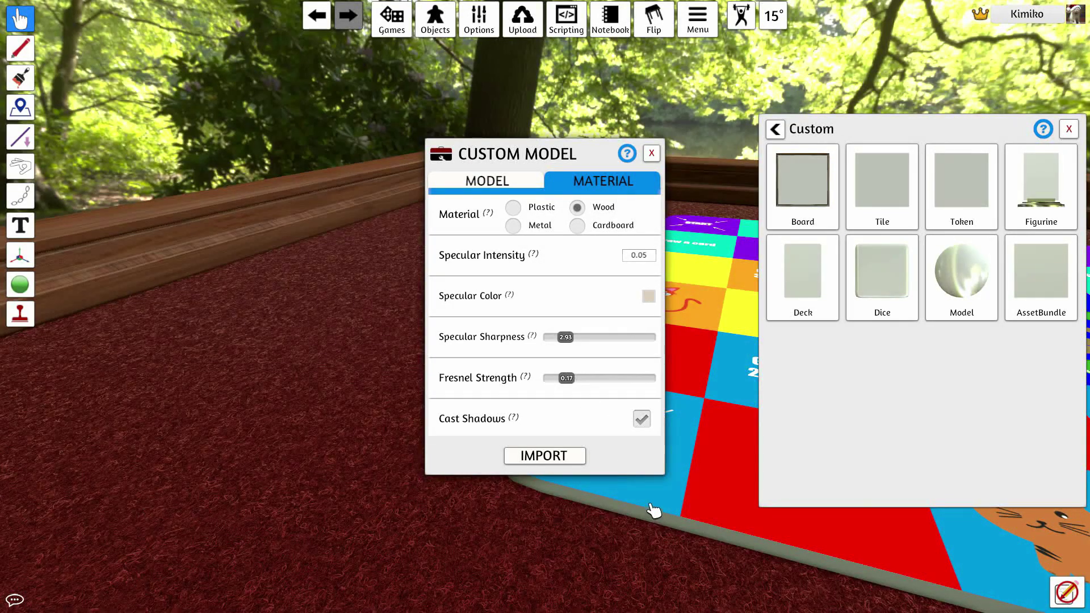
click(536, 462)
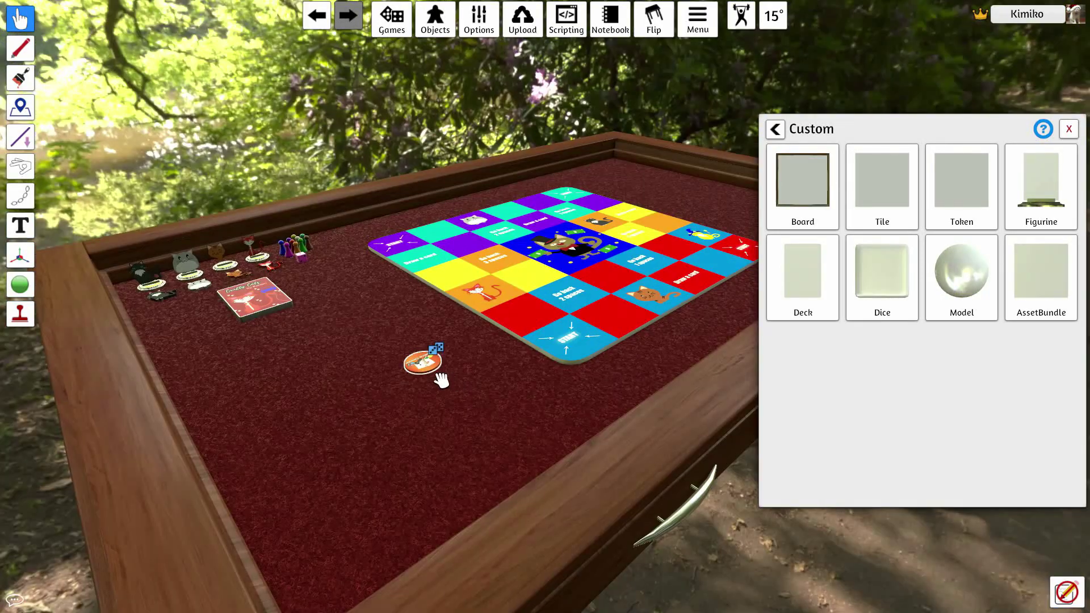
Paste several copies of the coin token onto the table
key(ctrl+v)
key(ctrl+v)
key(ctrl+v)
key(ctrl+v)
key(ctrl+v)
key(ctrl+v)
key(ctrl+v)
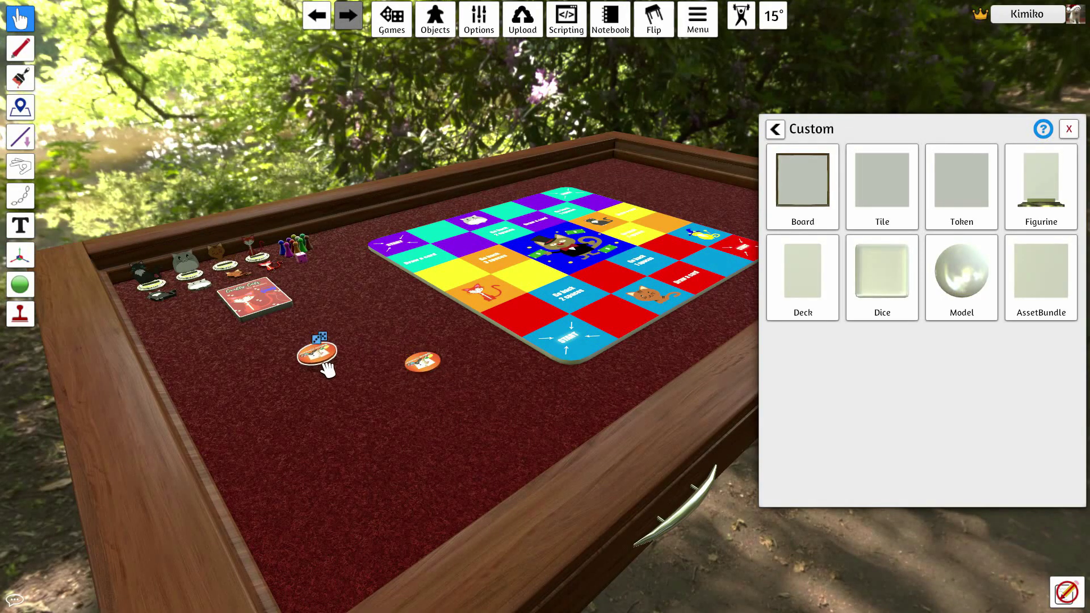
key(ctrl+v)
key(ctrl+v)
key(ctrl+v)
key(ctrl+v)
key(ctrl+v)
key(ctrl+v)
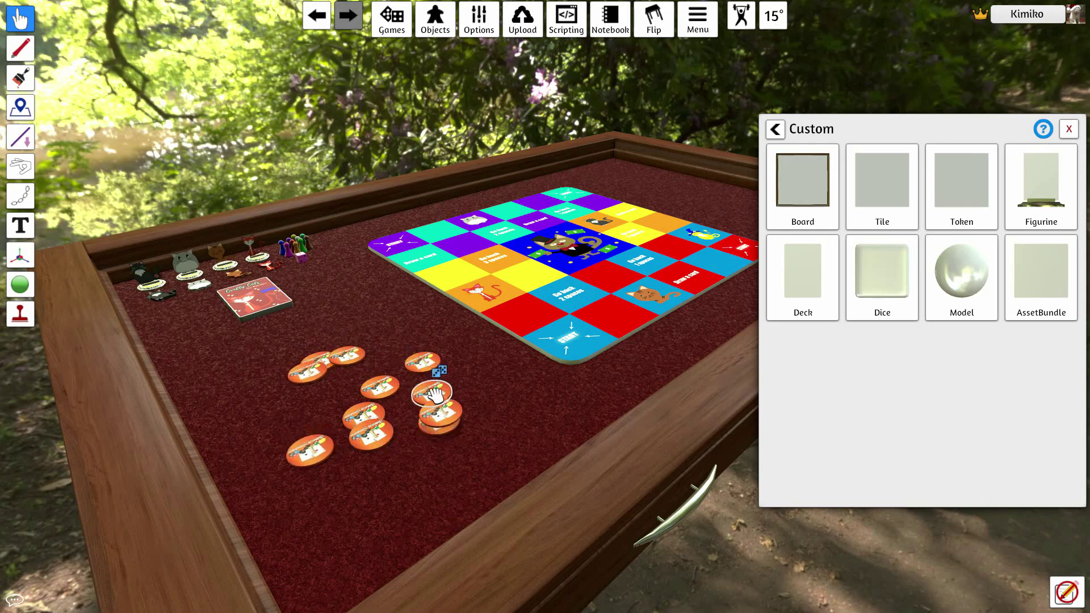
scroll(411, 439, up, 3)
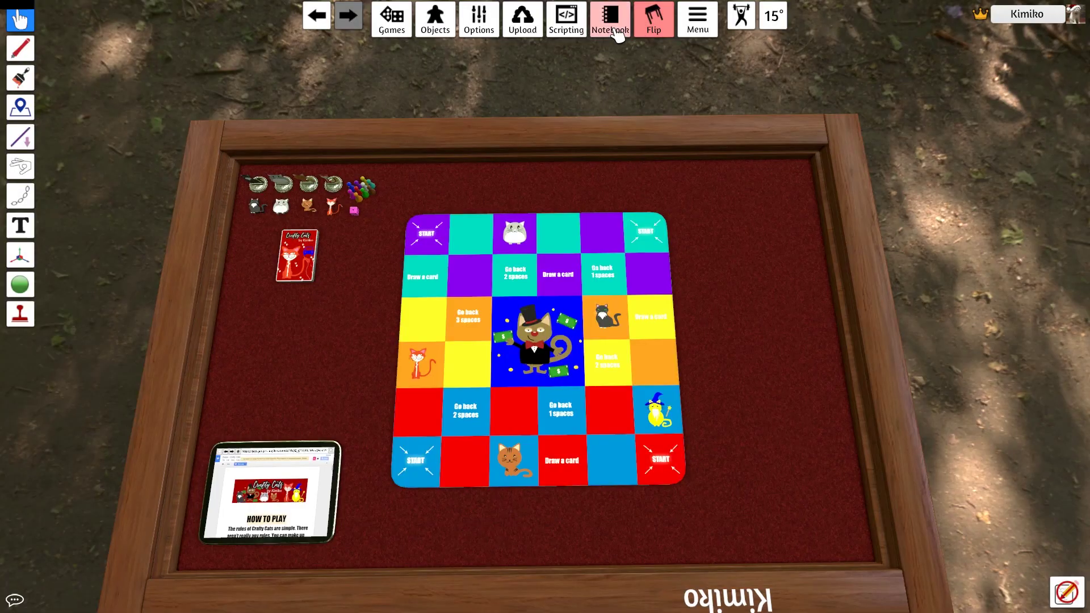
On the Rules notebook page, paste the rules-document link and add dashes and [b] around CRAFTY CATS
click(611, 20)
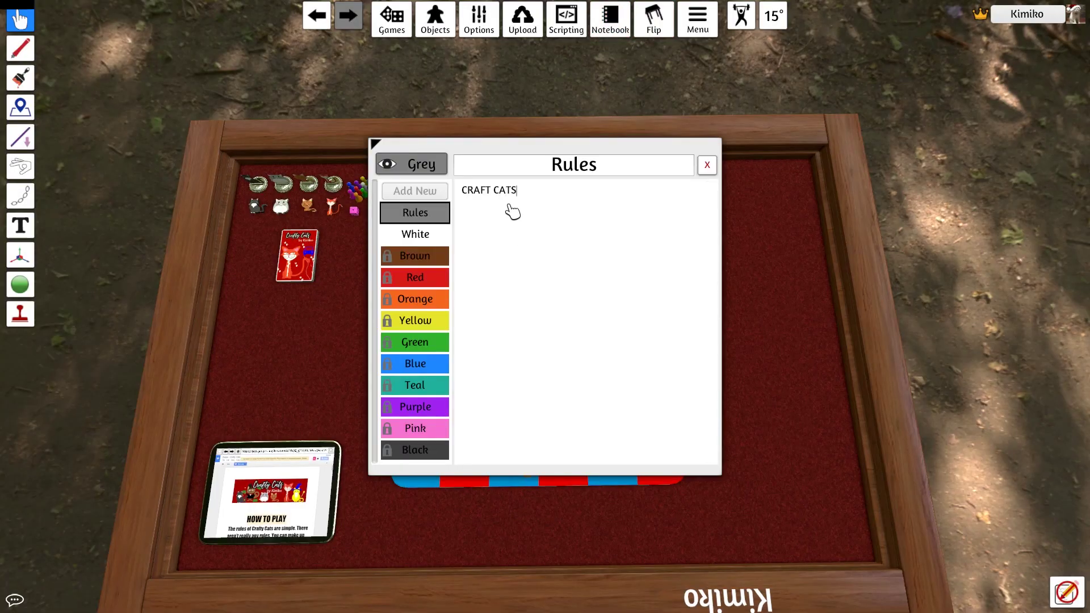
text(d here:)
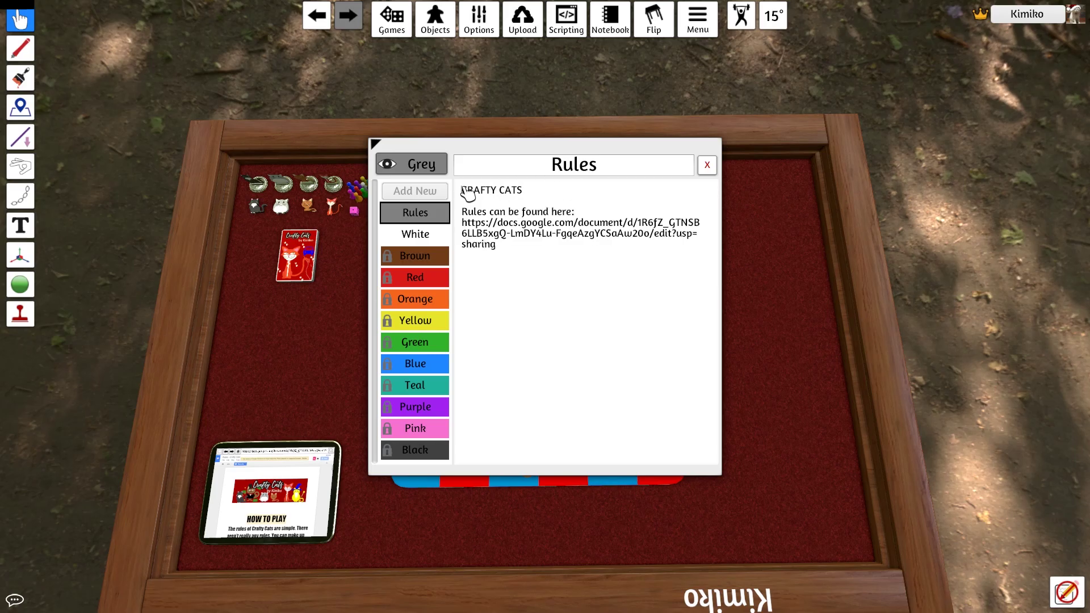
text(------------)
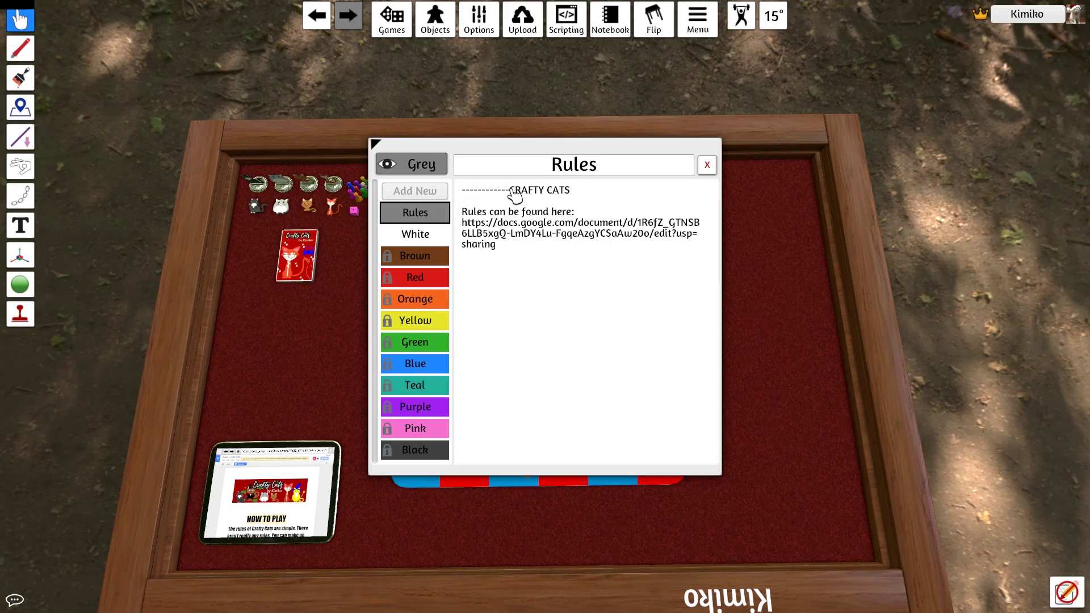
click(582, 192)
text(------------[b])
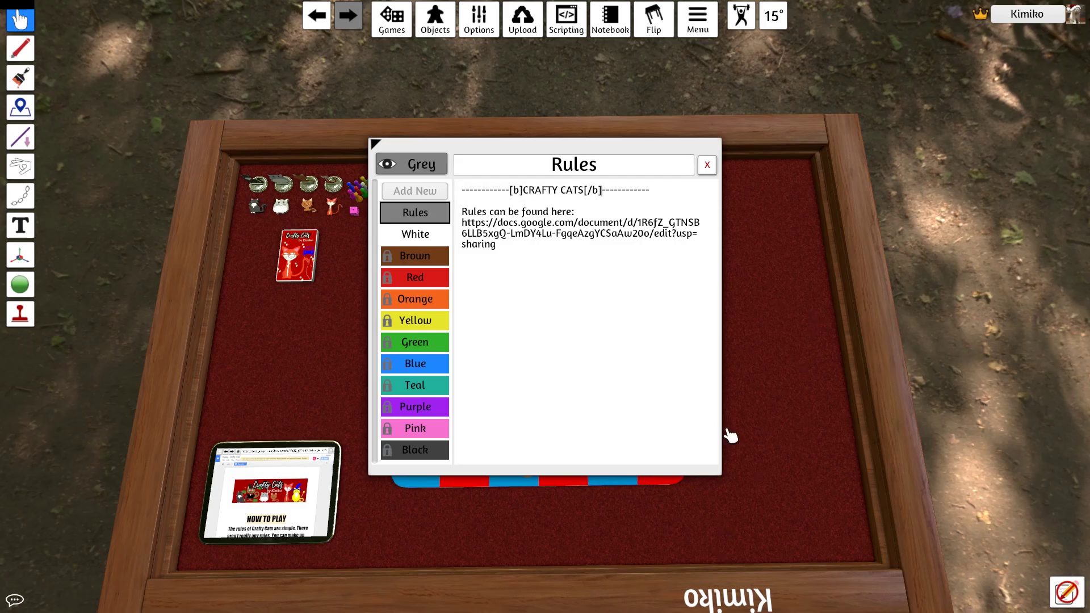
click(707, 164)
Create a new save slot, correct its name to 'Crafty Cats (Final)', save it, and close the list
key(ctrl+s)
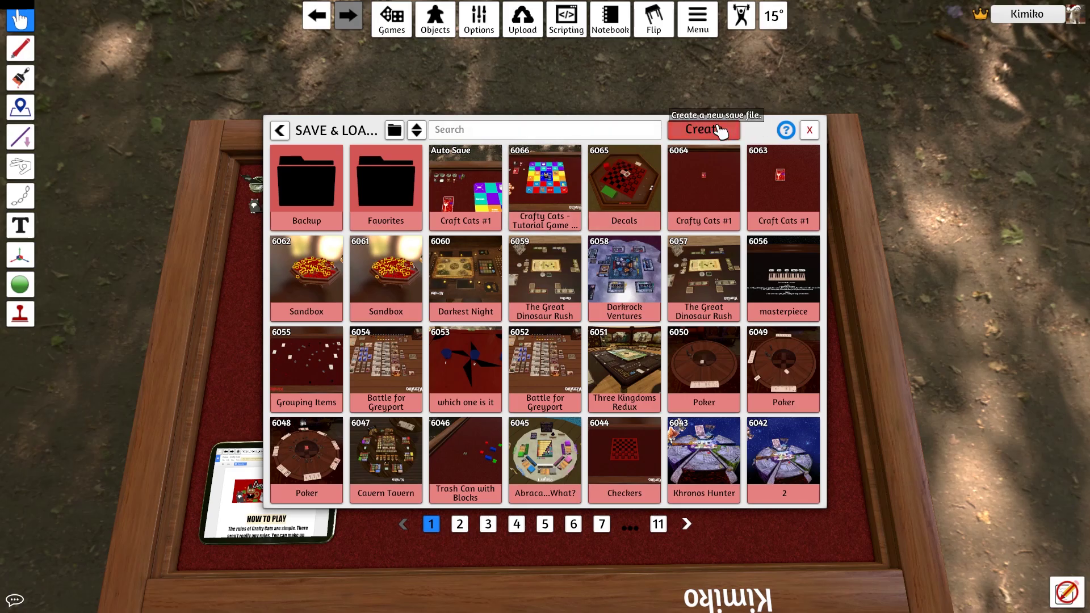
click(721, 132)
click(537, 318)
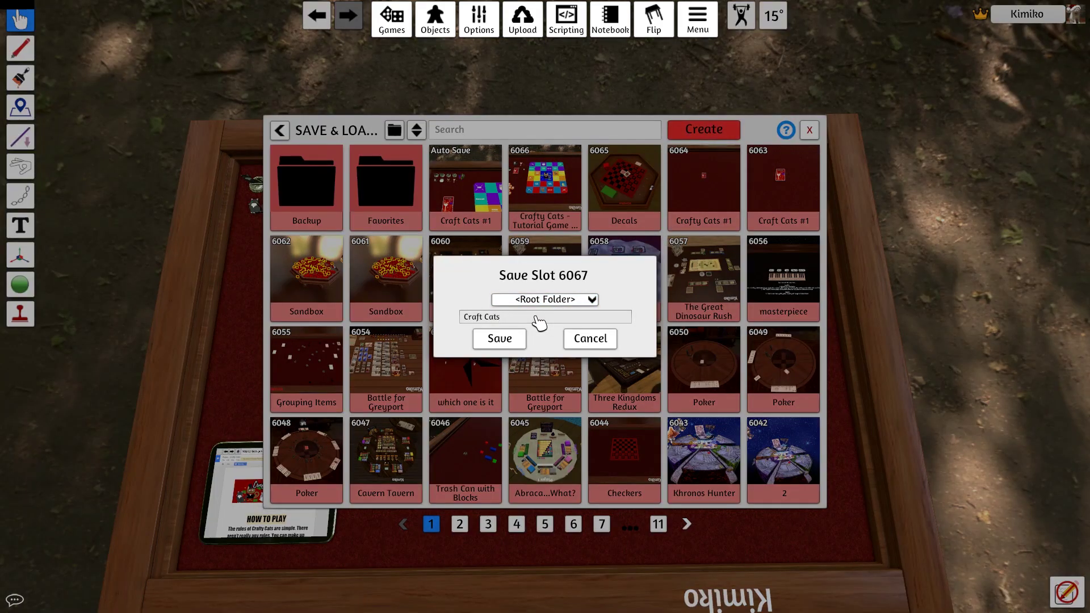
click(484, 318)
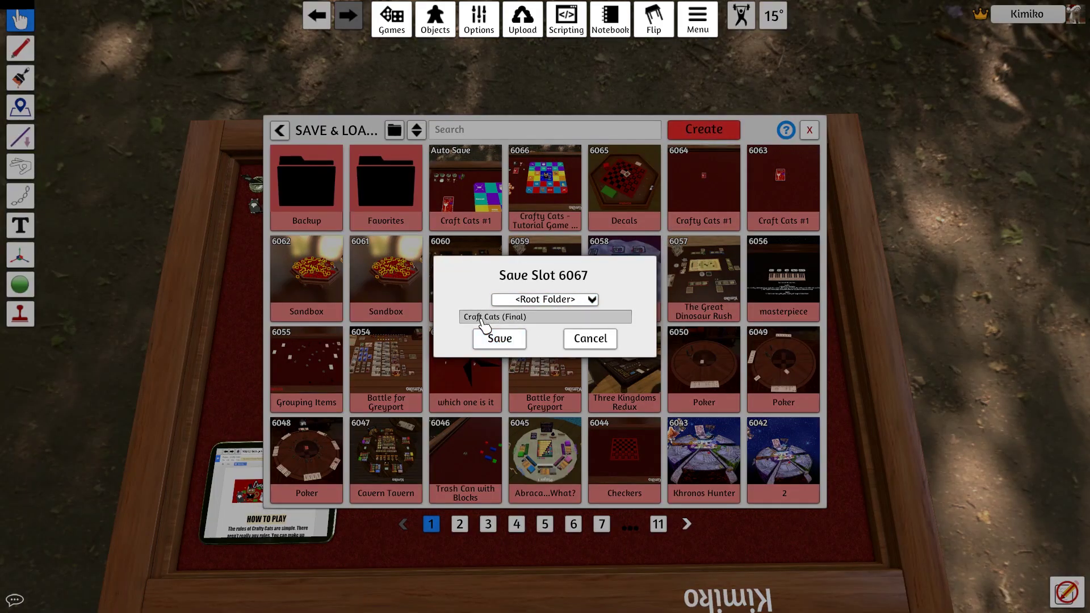
text(y)
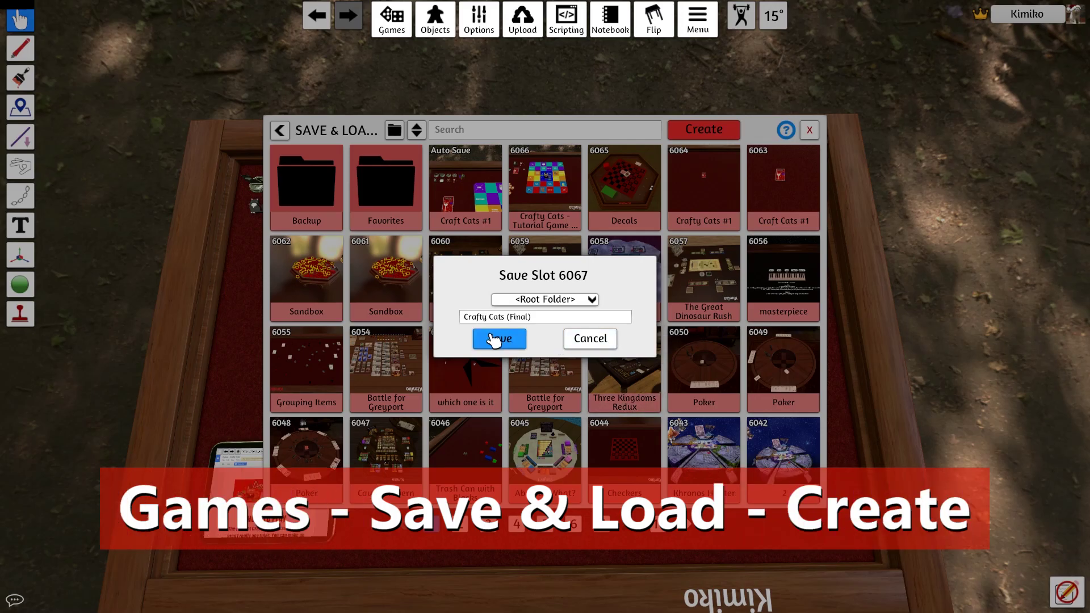
click(494, 338)
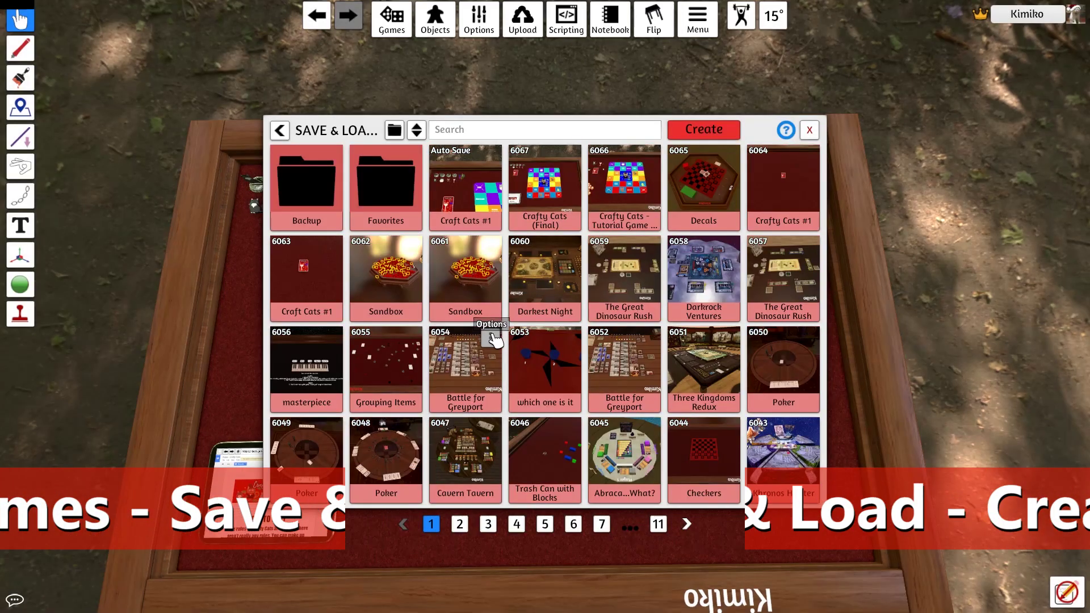
click(812, 131)
Open the Steam Workshop upload form and enter the game's Workshop title
click(523, 20)
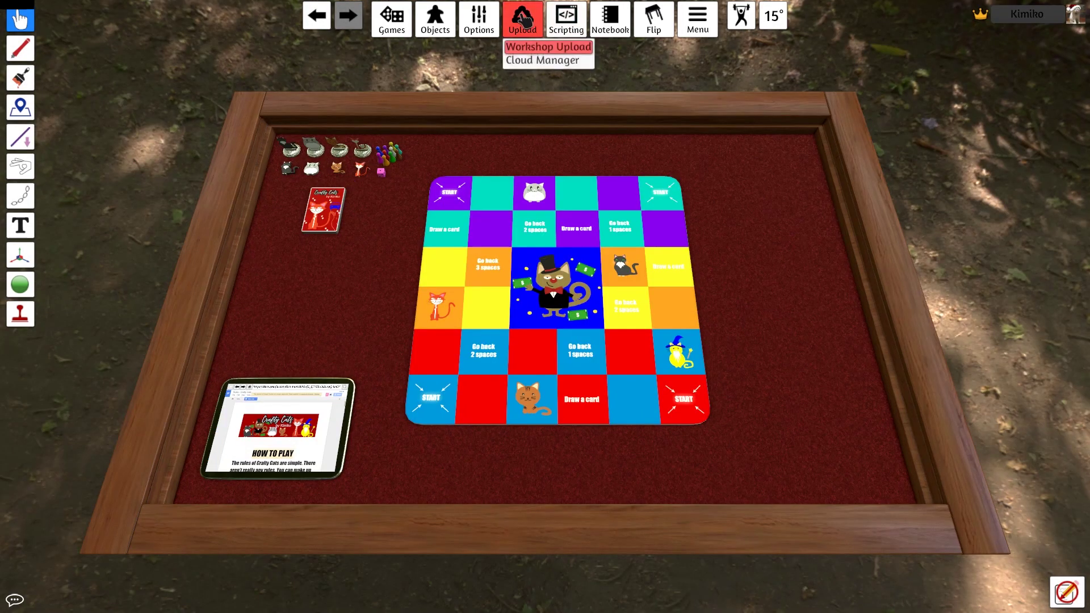
click(536, 45)
click(449, 211)
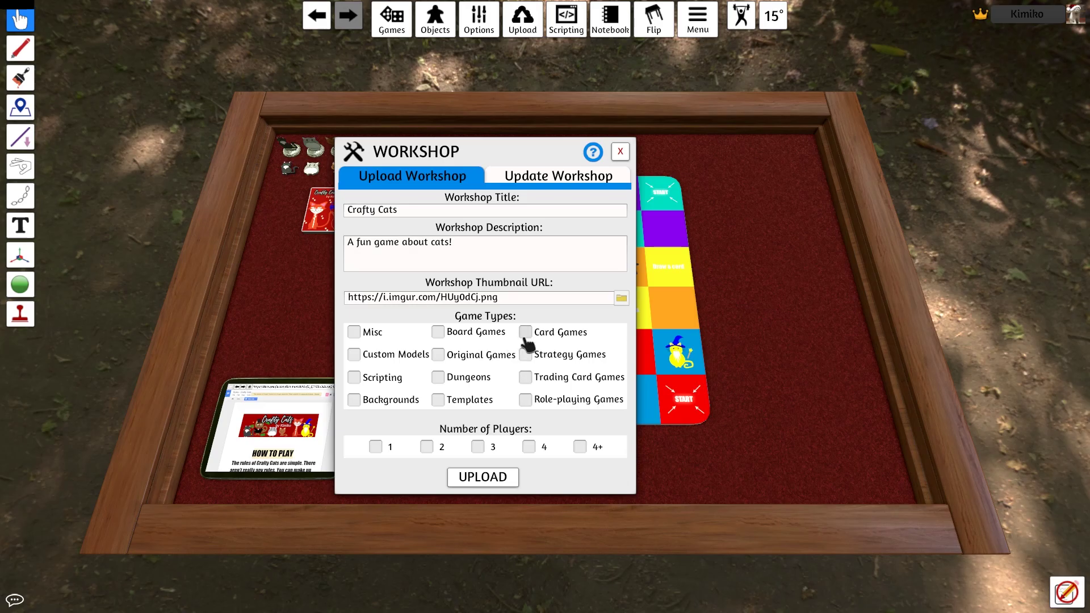
Tag the game Card Games and Original Games for 2, 3 and 4 players, then upload it
click(525, 332)
click(438, 355)
click(427, 447)
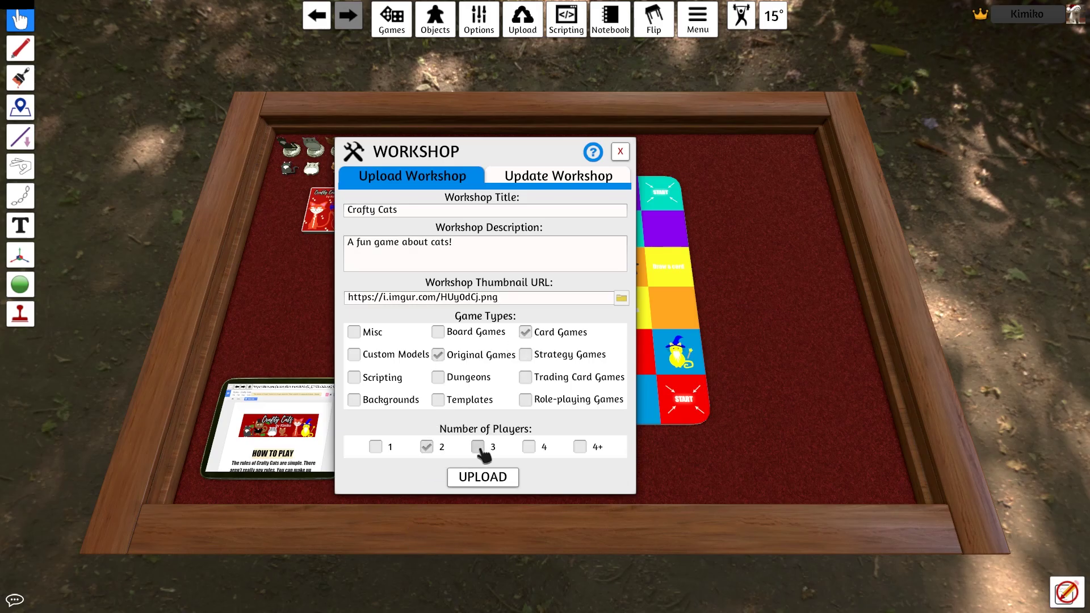
click(477, 447)
click(529, 447)
click(483, 477)
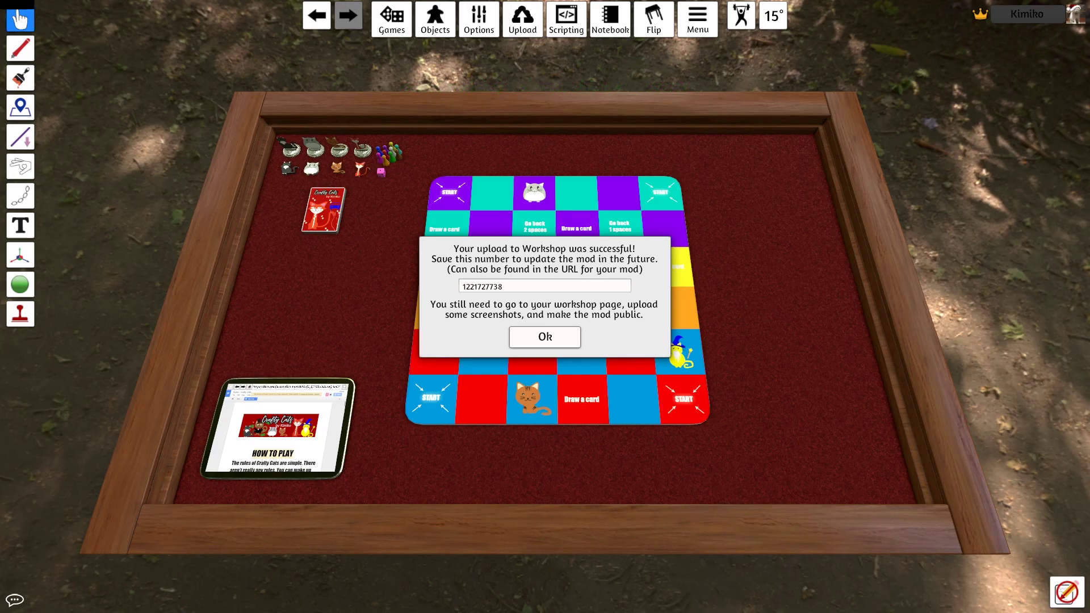
Open the Crafty Cats Workshop item page and add preview screenshots to it
click(545, 337)
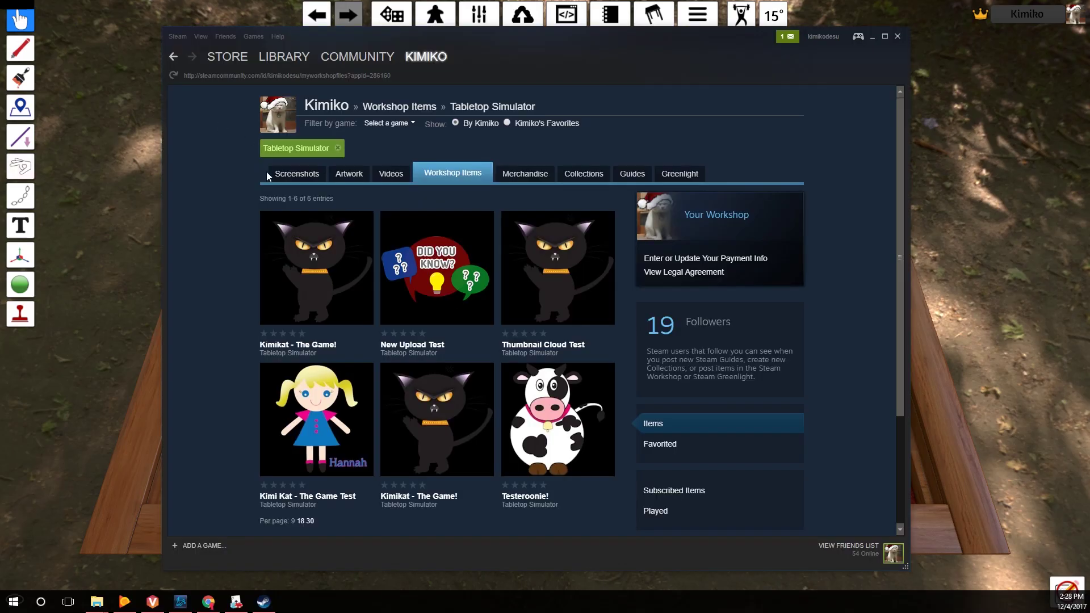
click(174, 78)
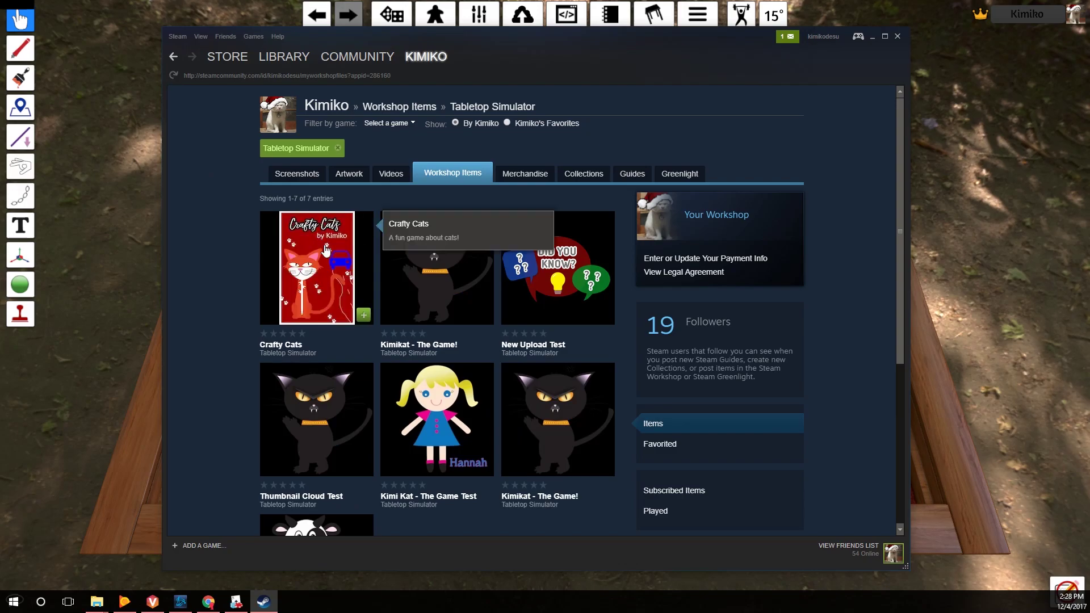
click(327, 264)
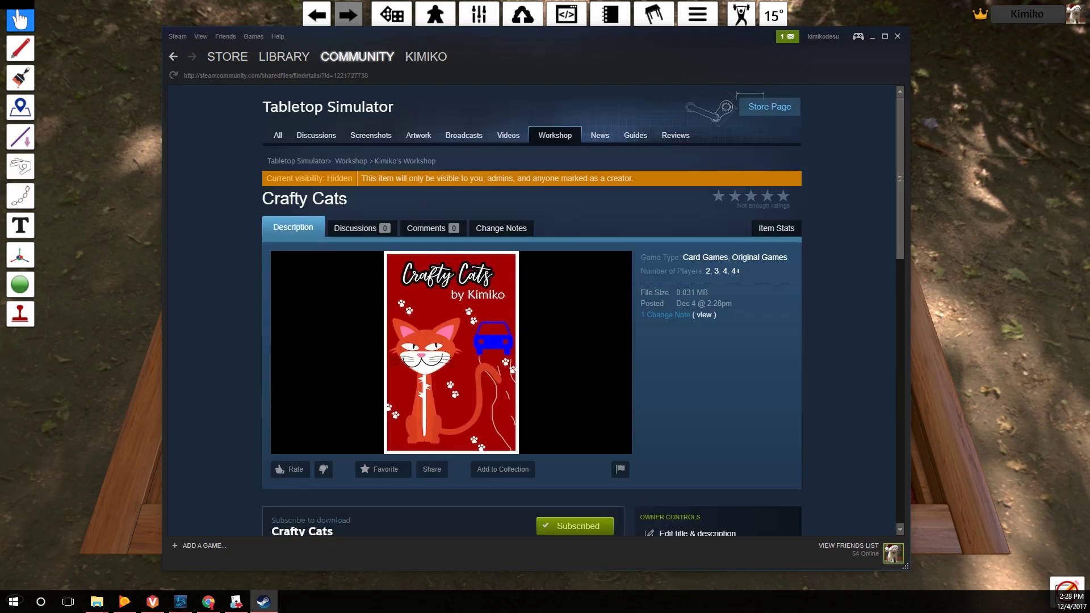
scroll(718, 223, down, 4)
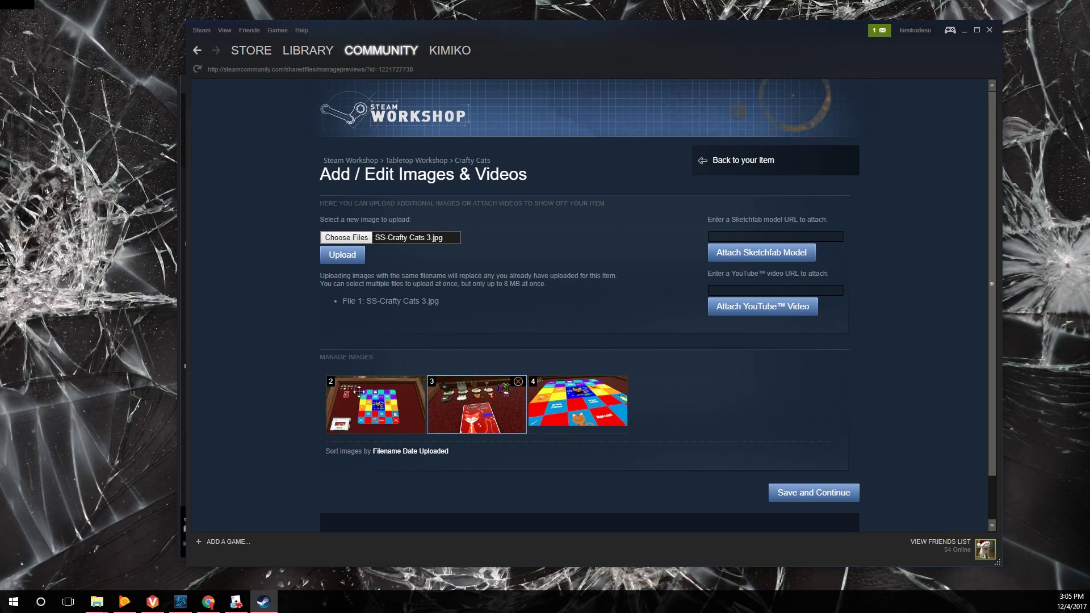
click(840, 495)
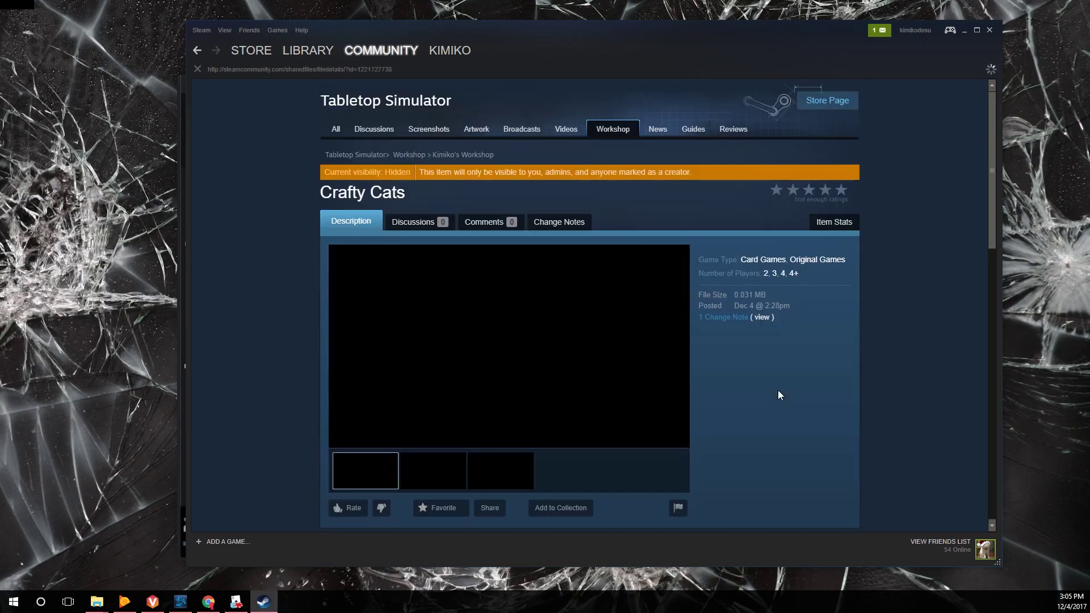
Change the Crafty Cats item's visibility from hidden to Friends-only
scroll(640, 178, down, 2)
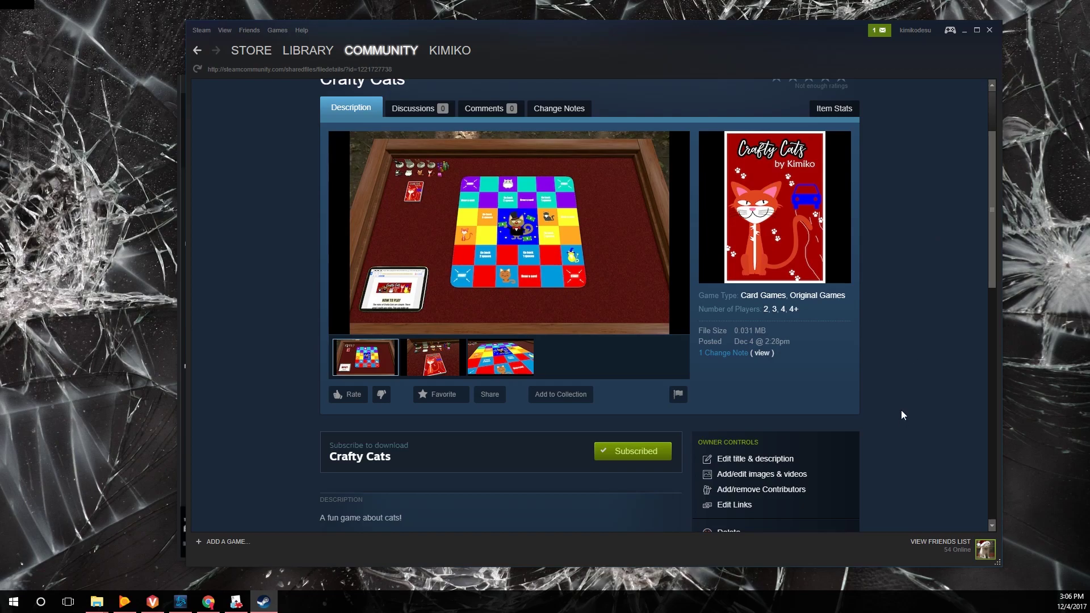
scroll(882, 391, down, 7)
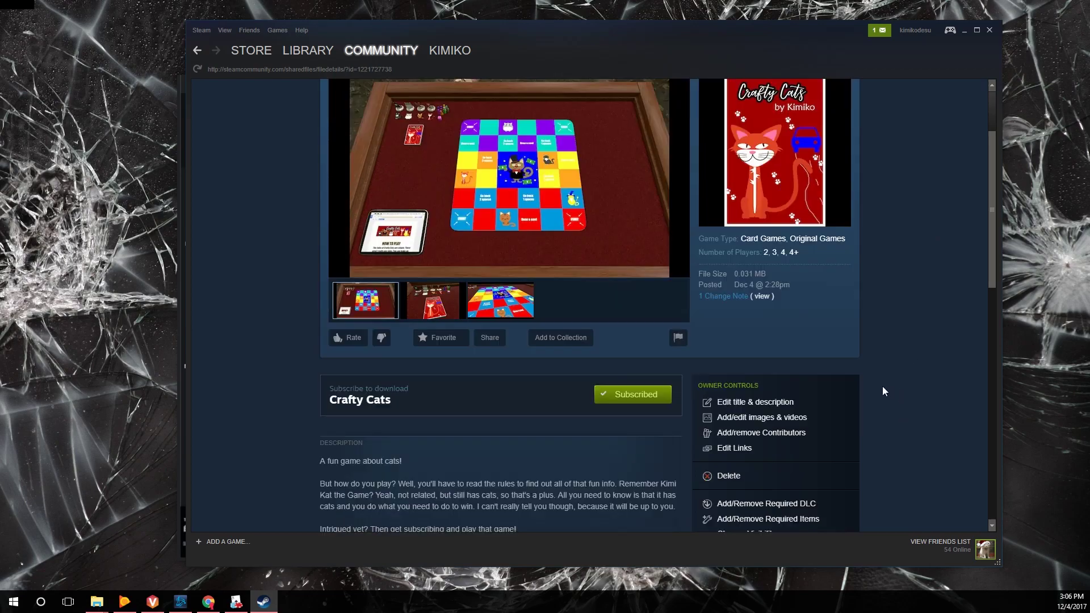
scroll(879, 376, up, 4)
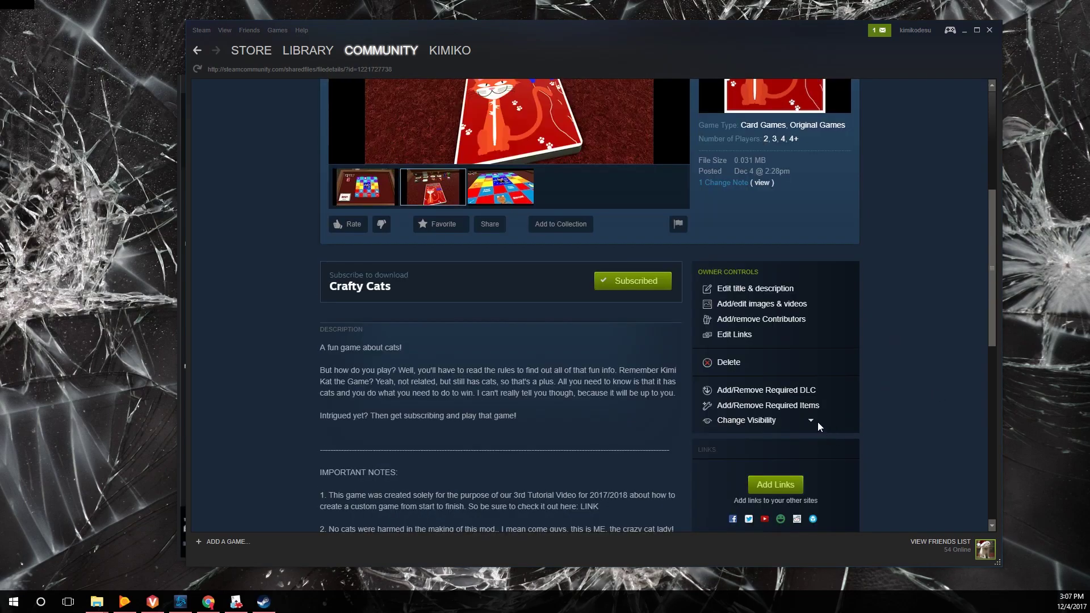
click(812, 422)
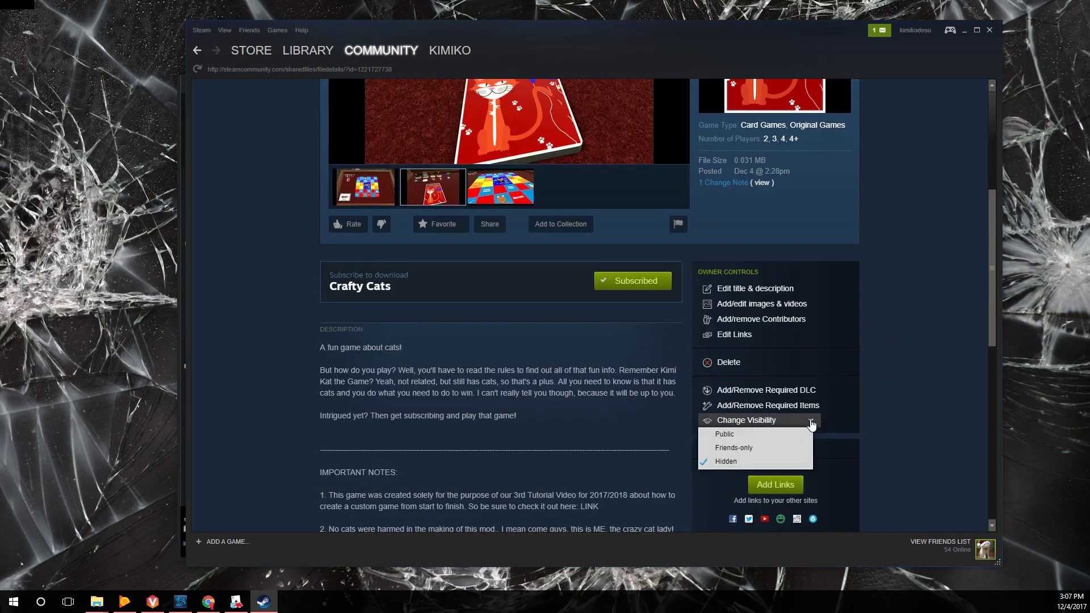
click(745, 449)
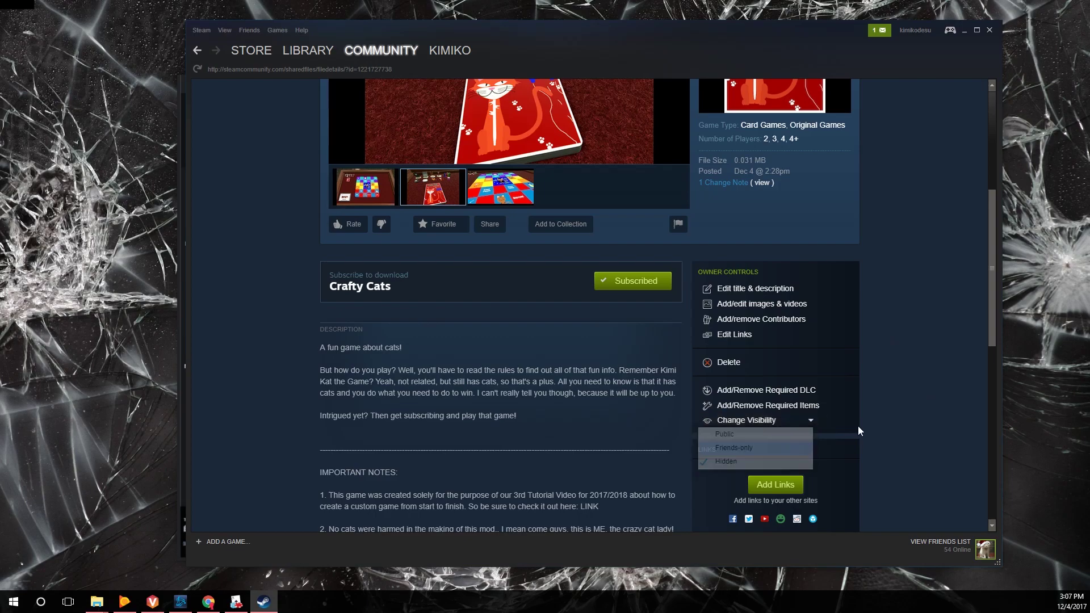
scroll(846, 386, down, 3)
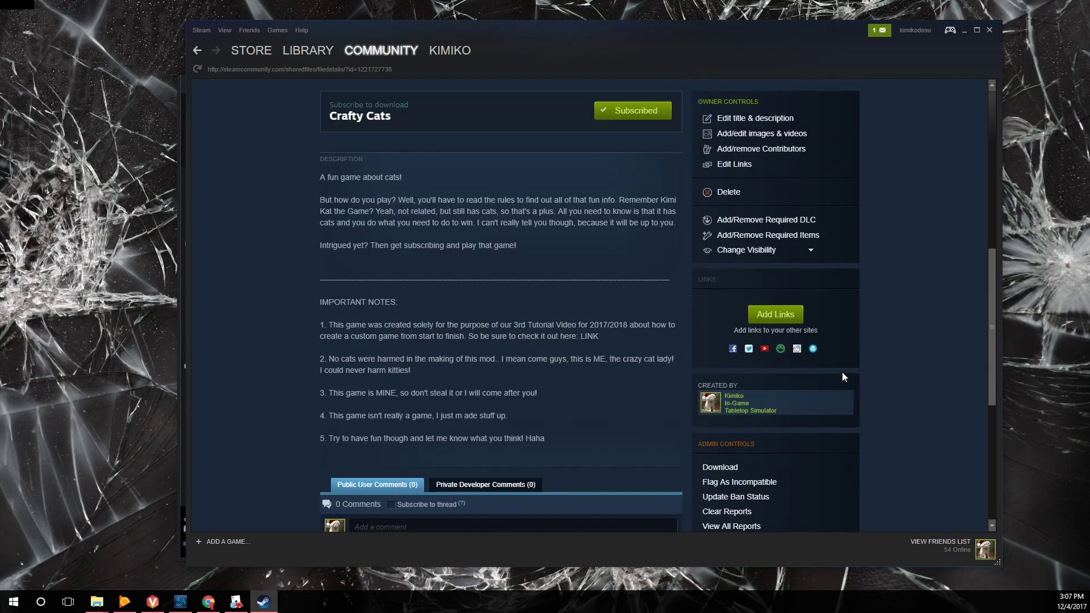
click(810, 252)
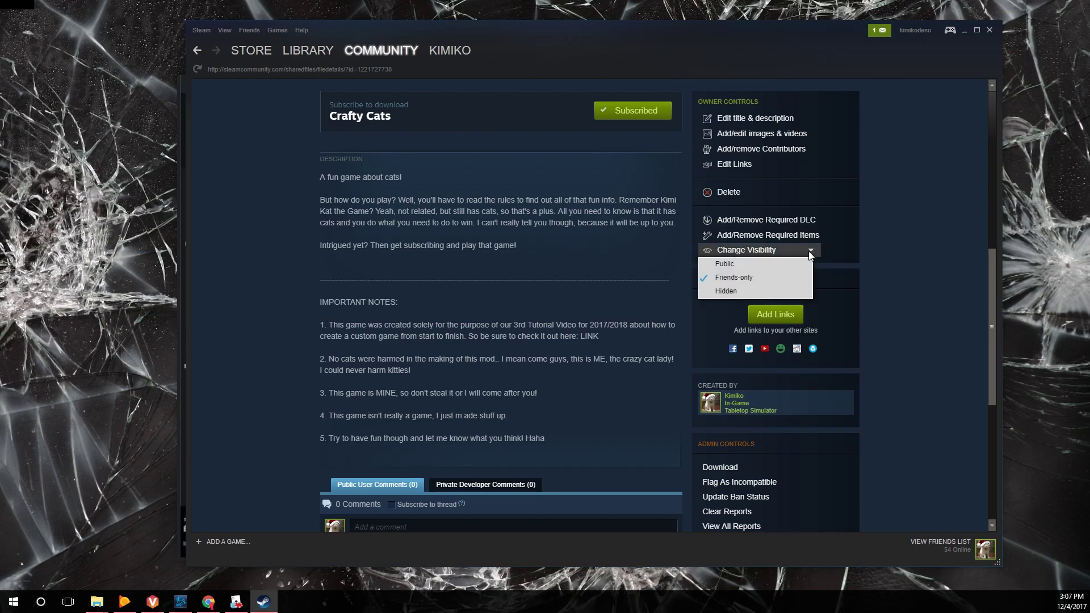
Make the Workshop item Public, then load the 'Crafty Cats - Tutorial Game Creation' save
click(744, 261)
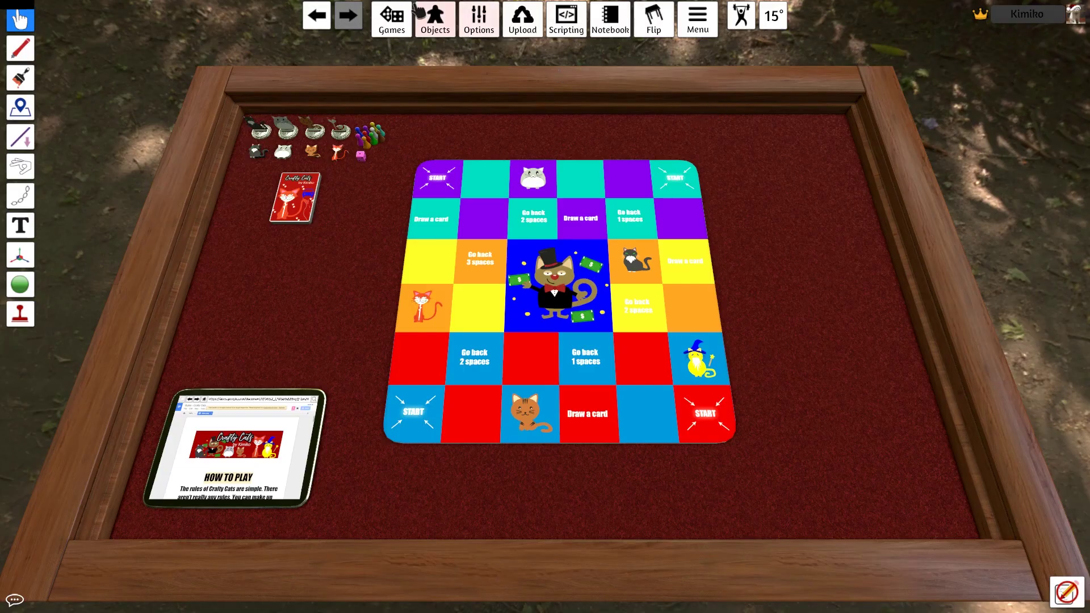
click(392, 18)
click(390, 455)
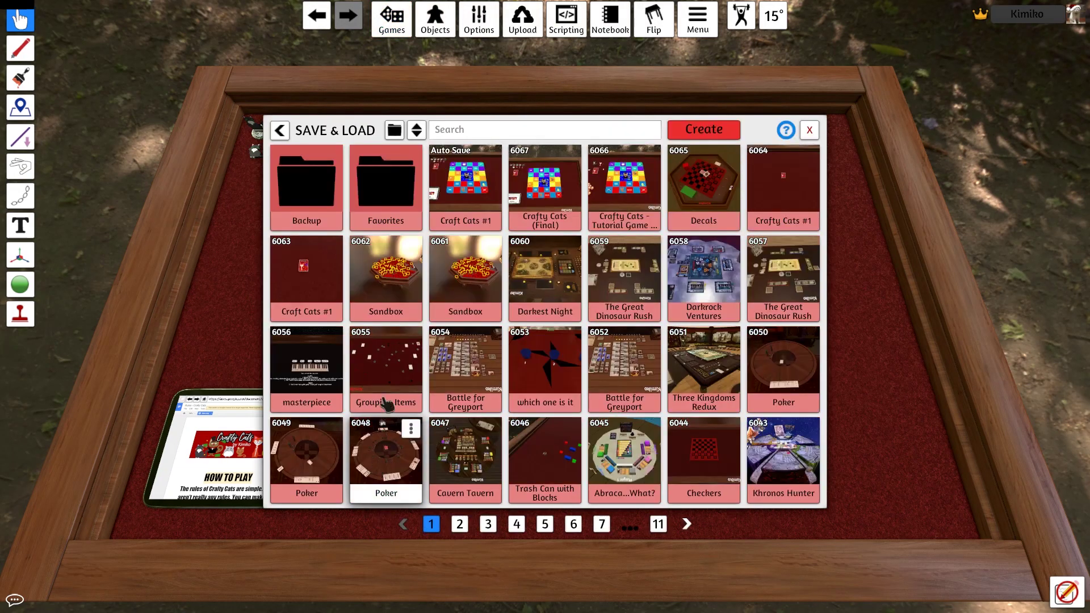
click(628, 181)
click(507, 325)
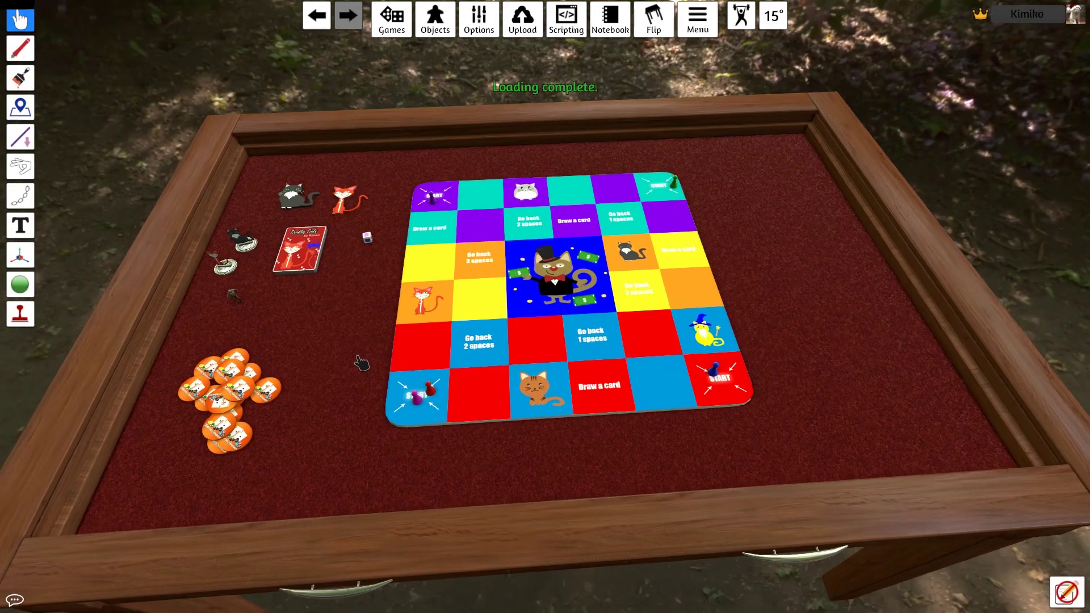
scroll(360, 360, up, 5)
scroll(417, 359, up, 3)
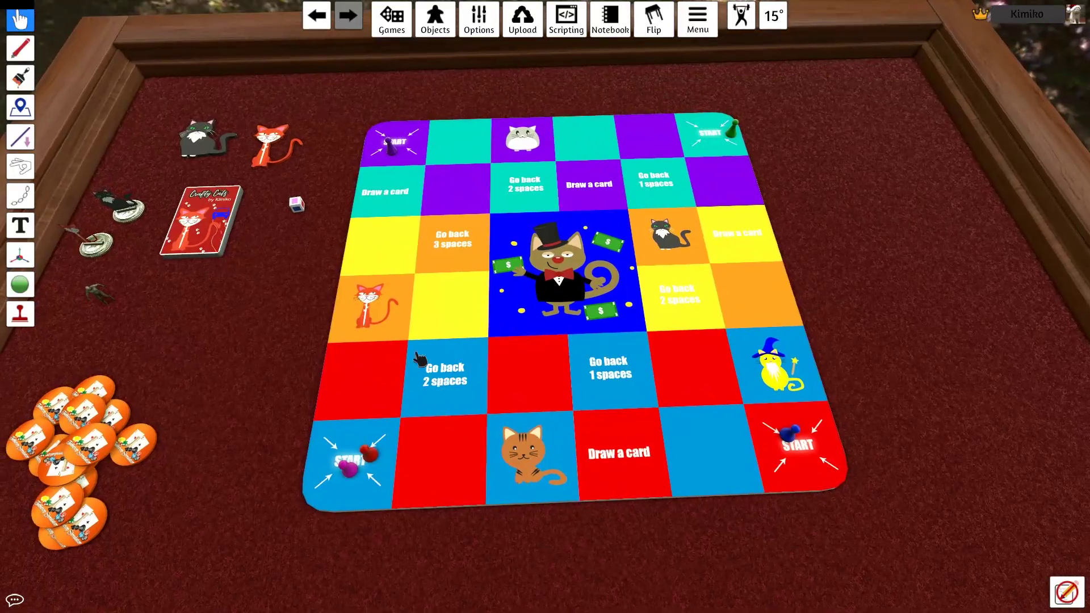
scroll(386, 317, up, 3)
scroll(467, 377, down, 5)
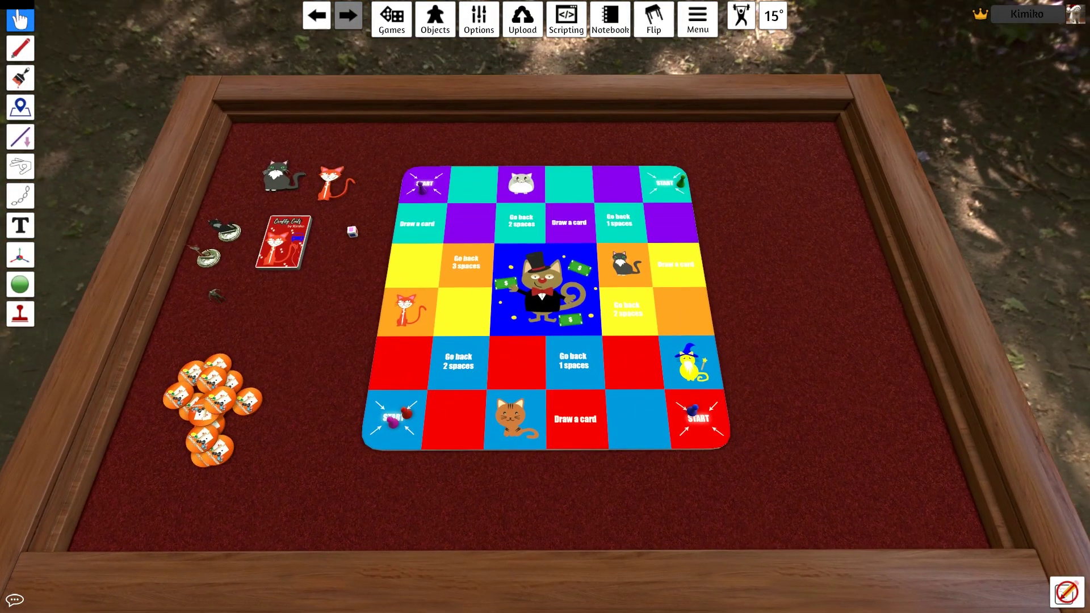
Update the existing Crafty Cats Workshop mod with the current table
click(523, 20)
click(548, 45)
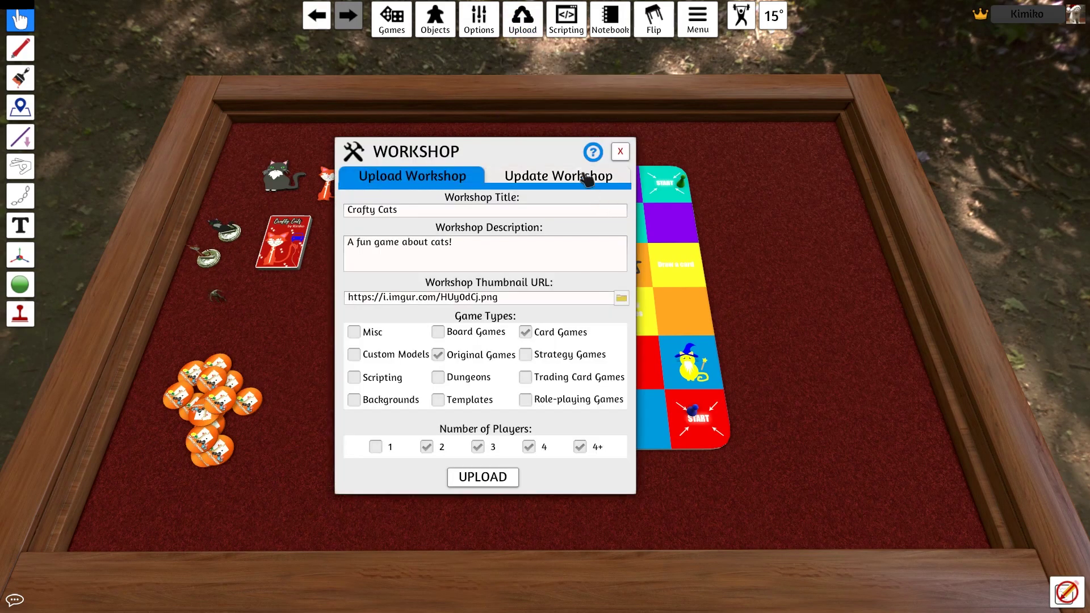
click(585, 177)
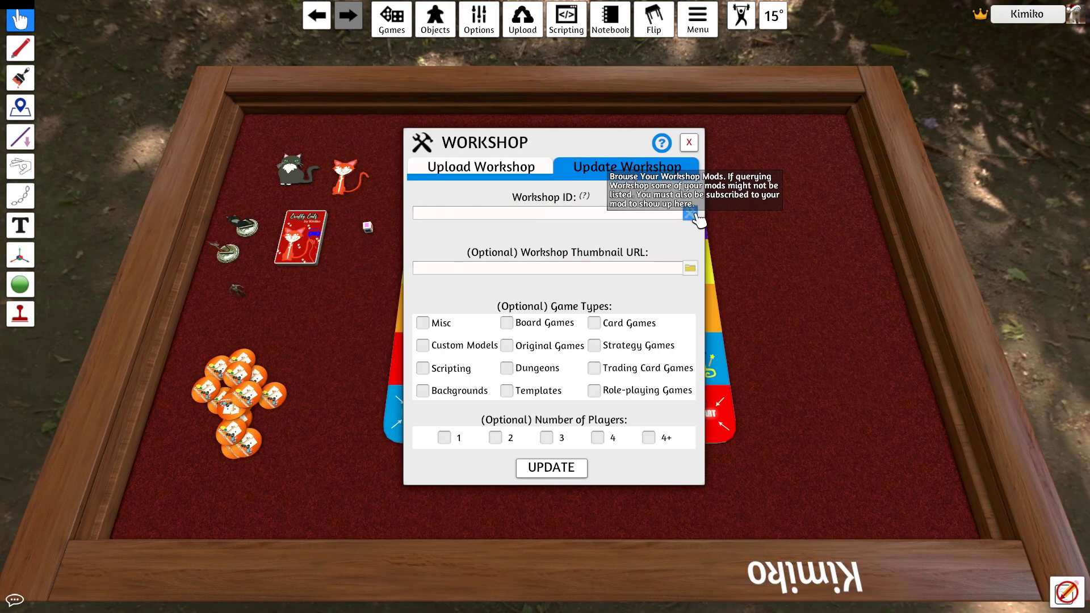
click(690, 214)
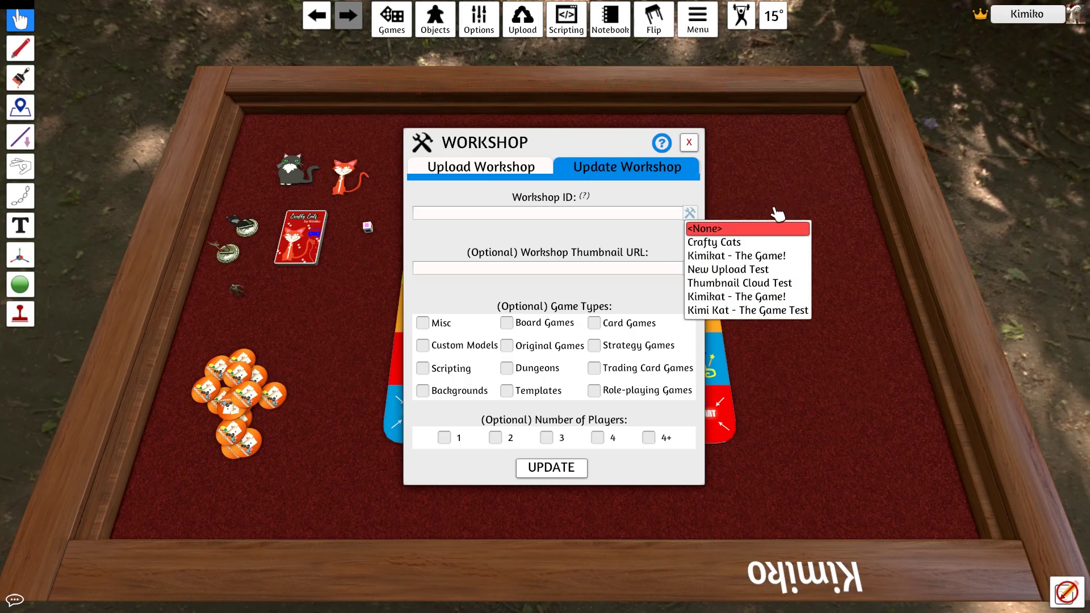
click(737, 243)
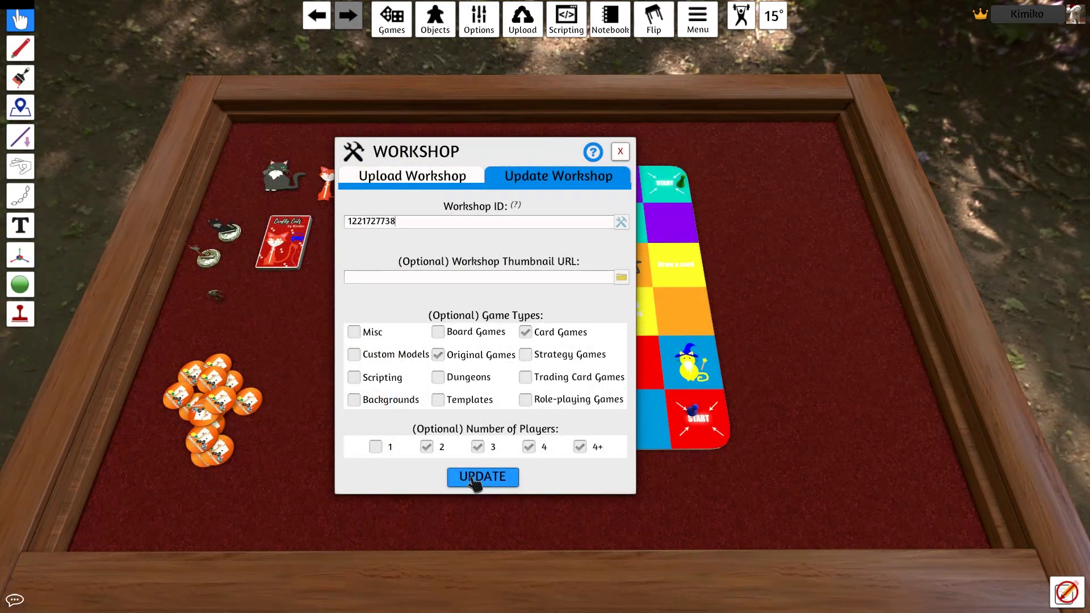
click(482, 478)
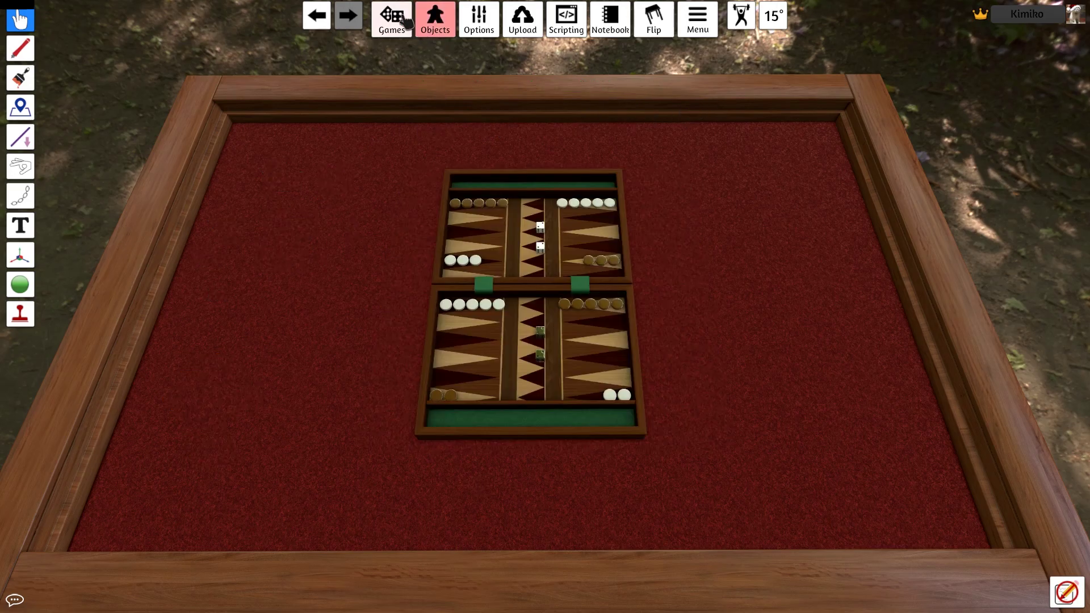
Load the subscribed Crafty Cats mod from the Workshop games list
click(400, 20)
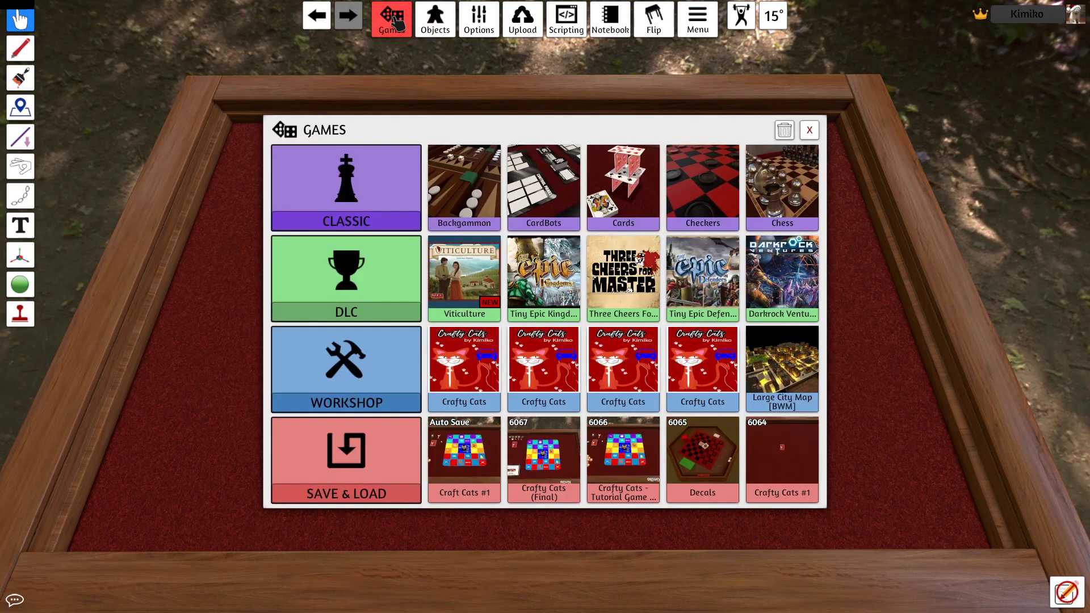
click(379, 384)
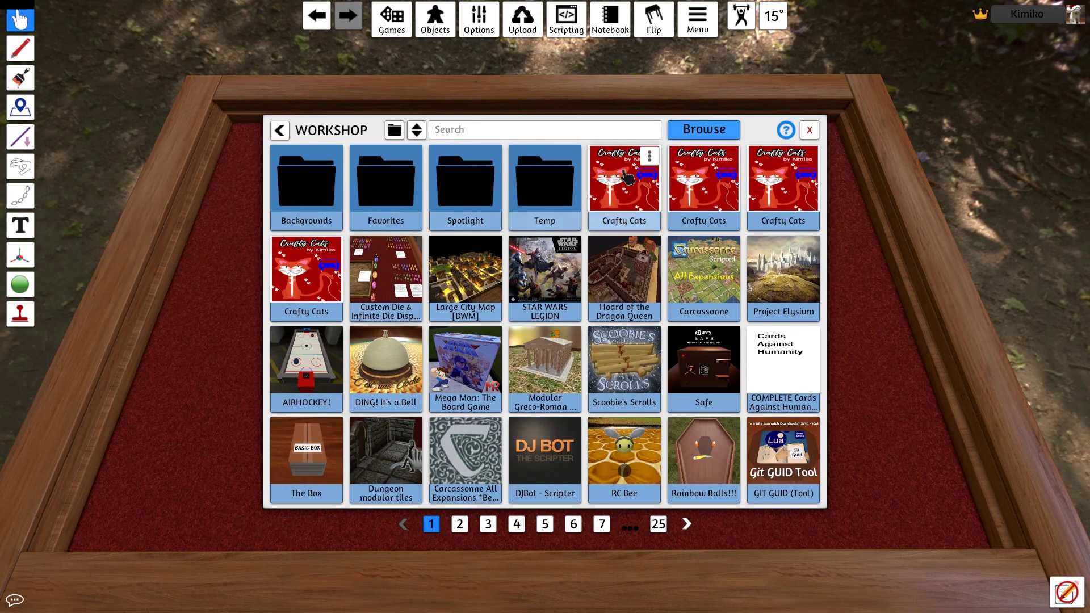
click(628, 179)
click(627, 405)
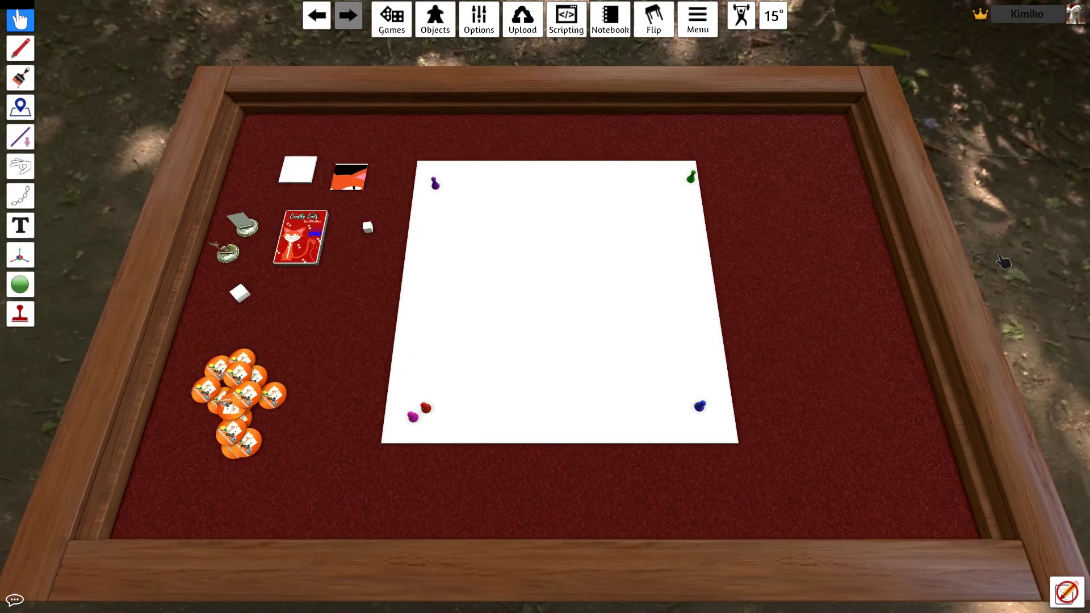